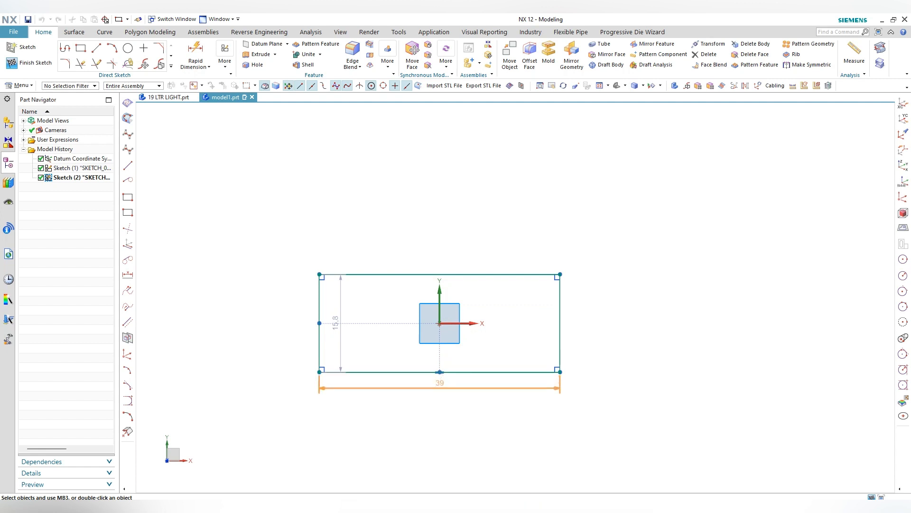
# Move the rectangle's height dimension outside its left edge and set the height to 48 mm
pyautogui.moveTo(341, 323); pyautogui.dragTo(285, 323)
pyautogui.doubleClick(280, 323)
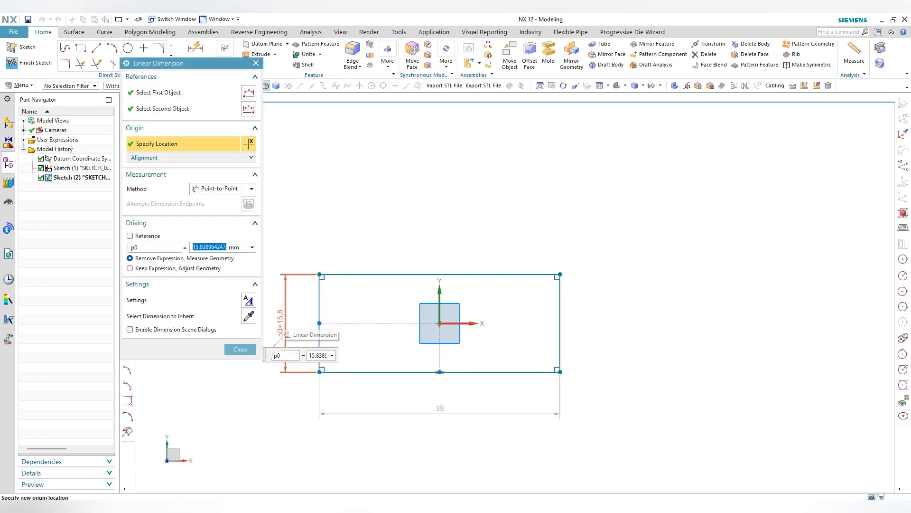
pyautogui.write('48')
pyautogui.press('Return')
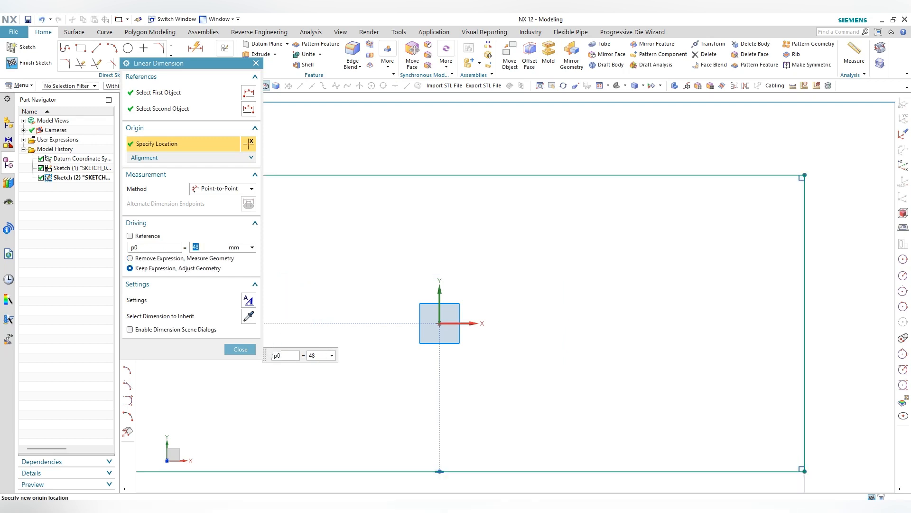
# Set the rectangle's width to 126 mm and finish editing its dimensions
pyautogui.scroll(-5, 417, 290)
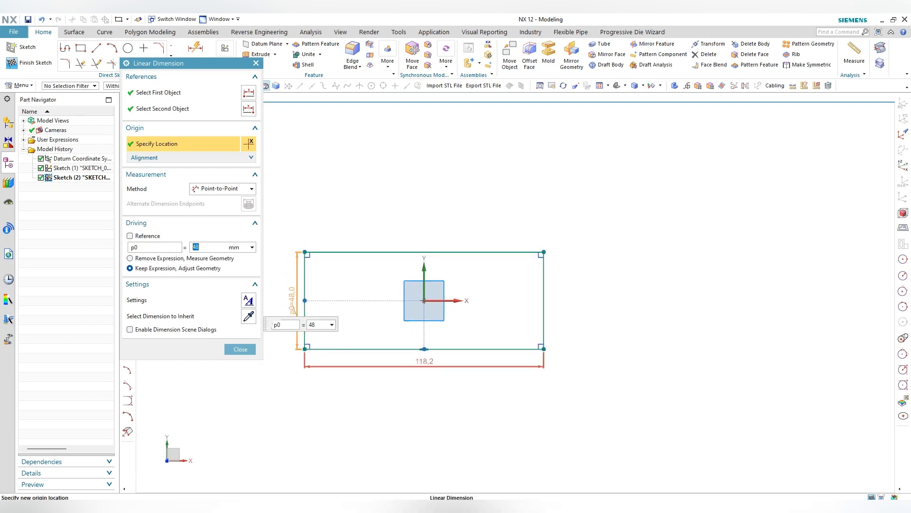
pyautogui.doubleClick(424, 362)
pyautogui.write('126')
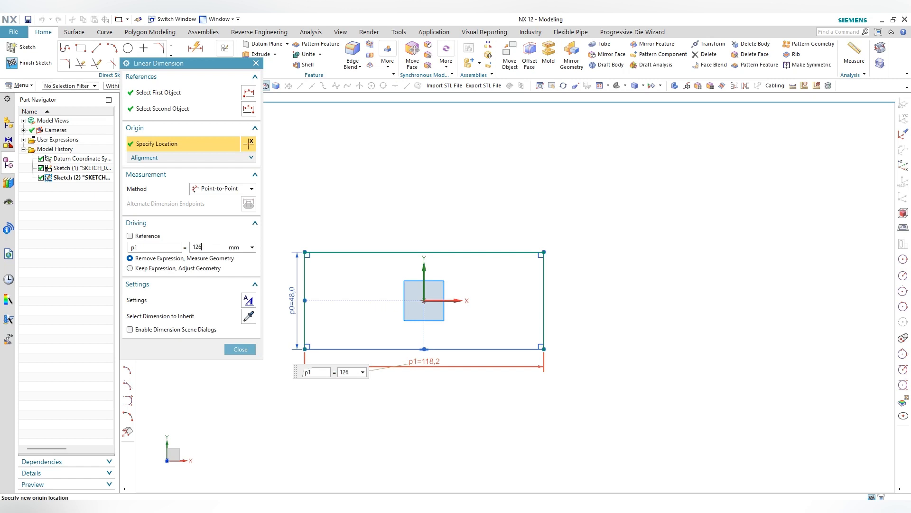
pyautogui.press('Return')
pyautogui.scroll(-3, 351, 320)
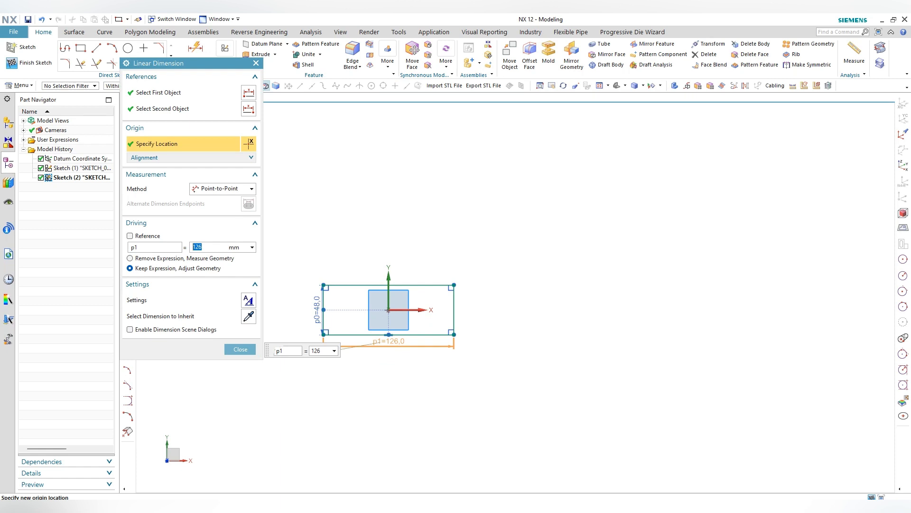
pyautogui.click(240, 349)
# Fillet all four corners of the rectangle with a radius of 8 mm
pyautogui.click(65, 64)
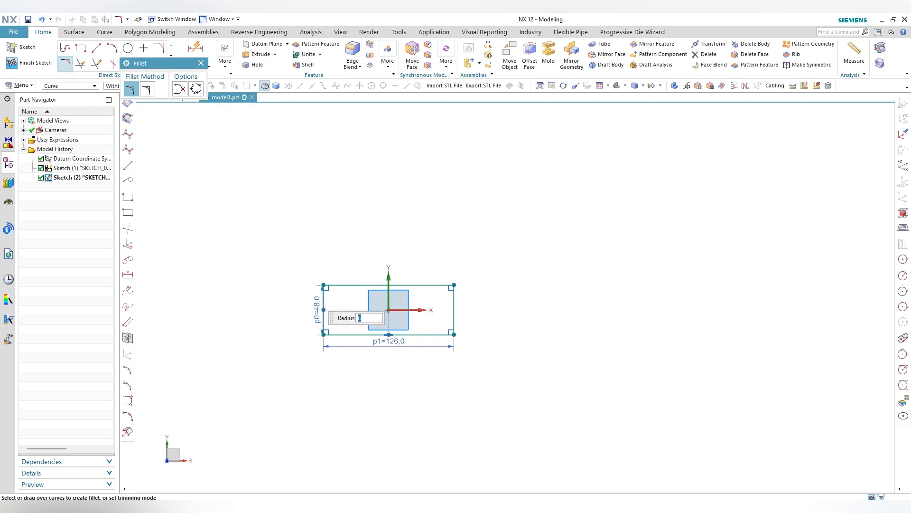
pyautogui.scroll(3, 342, 335)
pyautogui.click(326, 334)
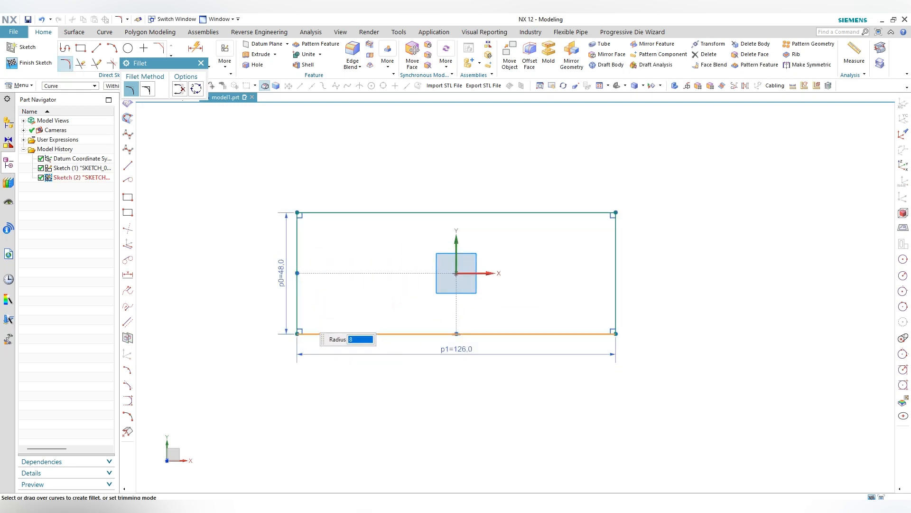
pyautogui.click(298, 315)
pyautogui.click(298, 226)
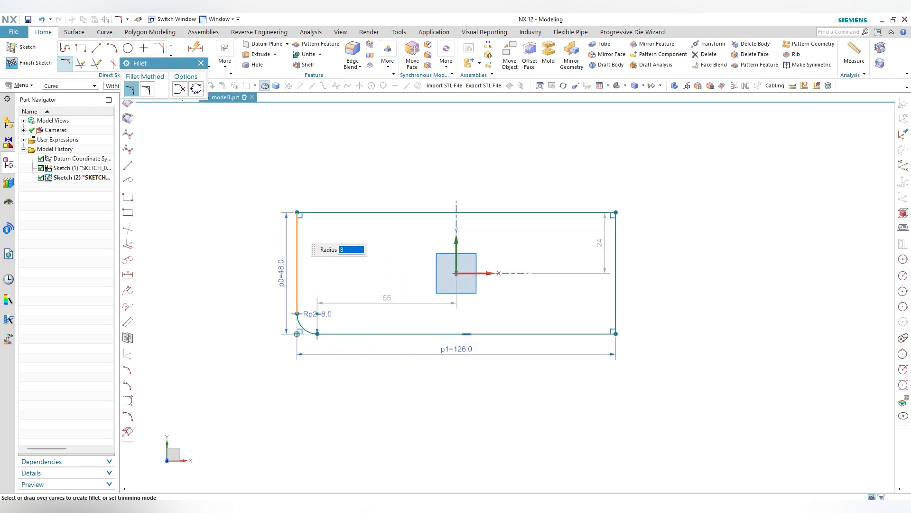
pyautogui.click(318, 212)
pyautogui.click(616, 252)
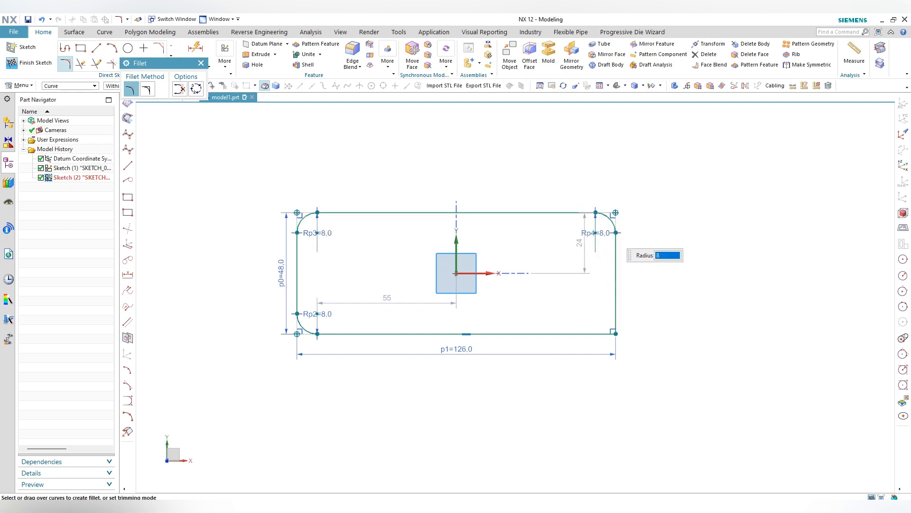
pyautogui.click(615, 318)
pyautogui.click(545, 333)
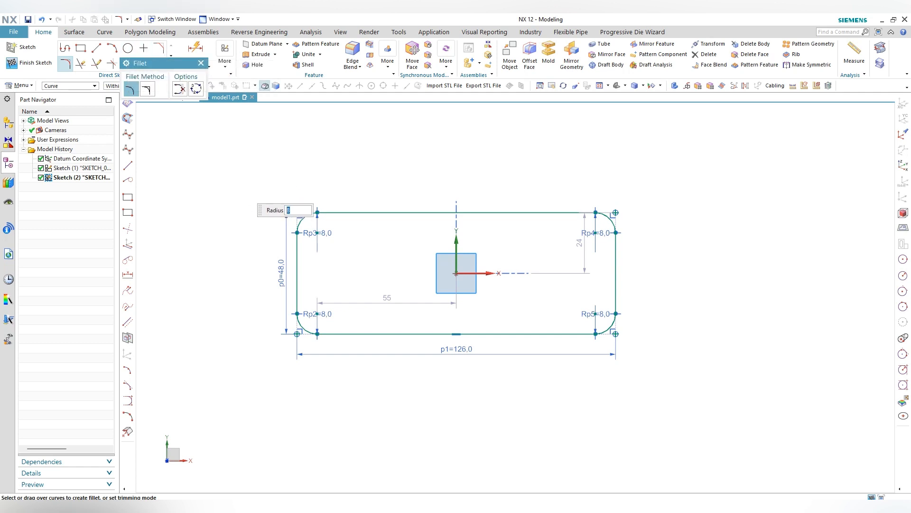
pyautogui.press('Escape')
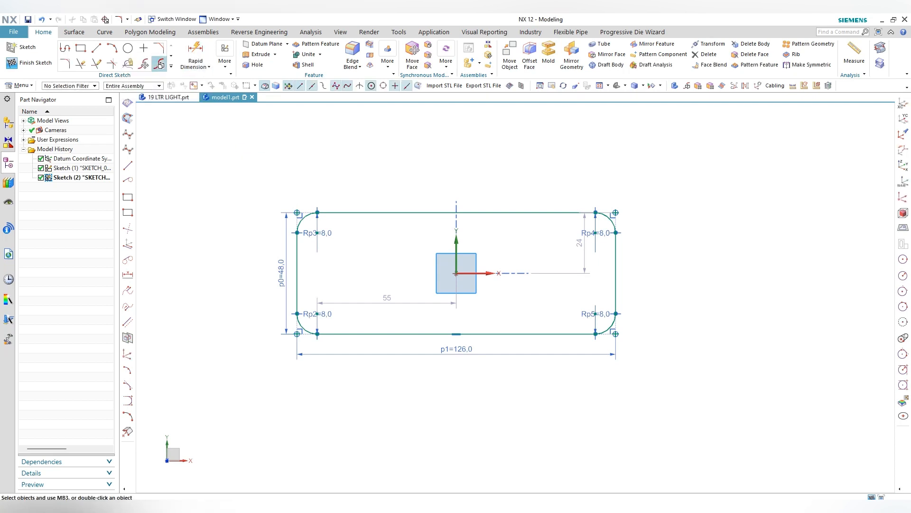
# Draw a horizontal line from the midpoint of the rectangle's left edge to the midpoint of its right edge
pyautogui.click(96, 48)
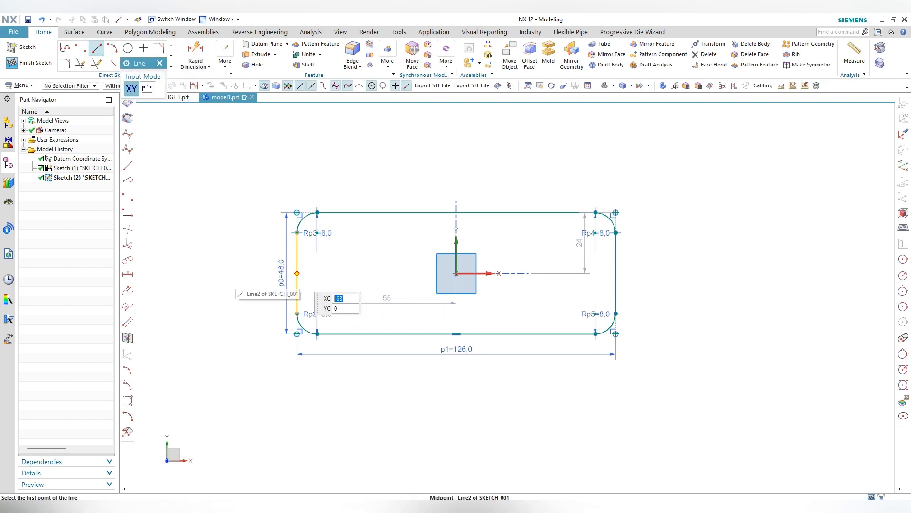
pyautogui.click(297, 273)
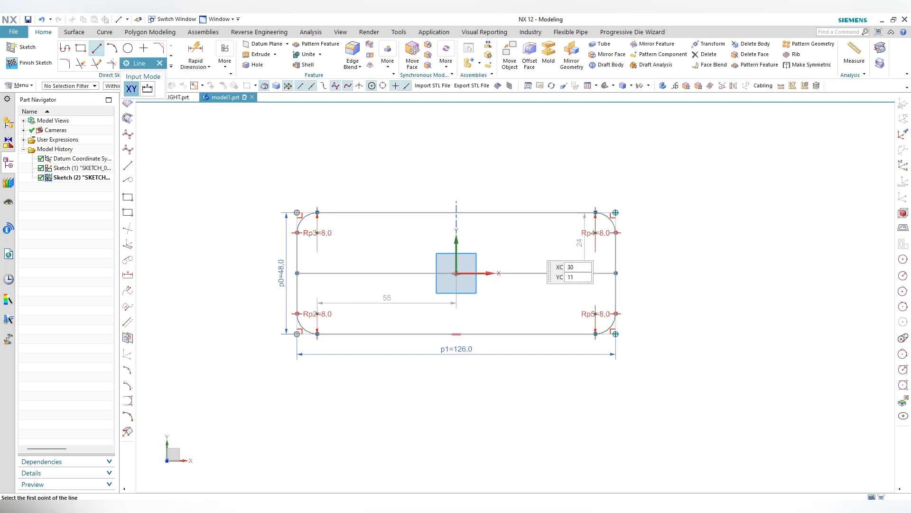
pyautogui.rightClick(532, 244)
pyautogui.click(551, 266)
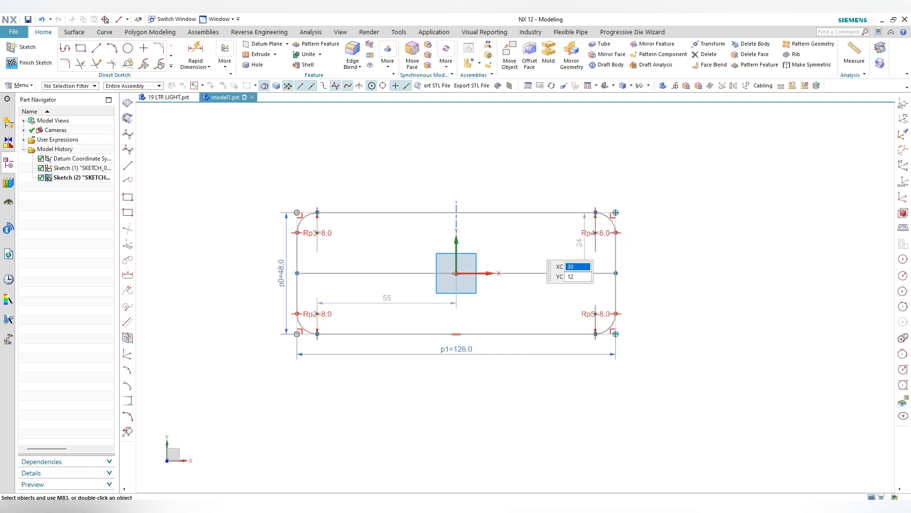
# Delete the two conflicting constraints at the rectangle's upper-left fillet and convert the horizontal centre line to reference
pyautogui.rightClick(301, 215)
pyautogui.click(310, 205)
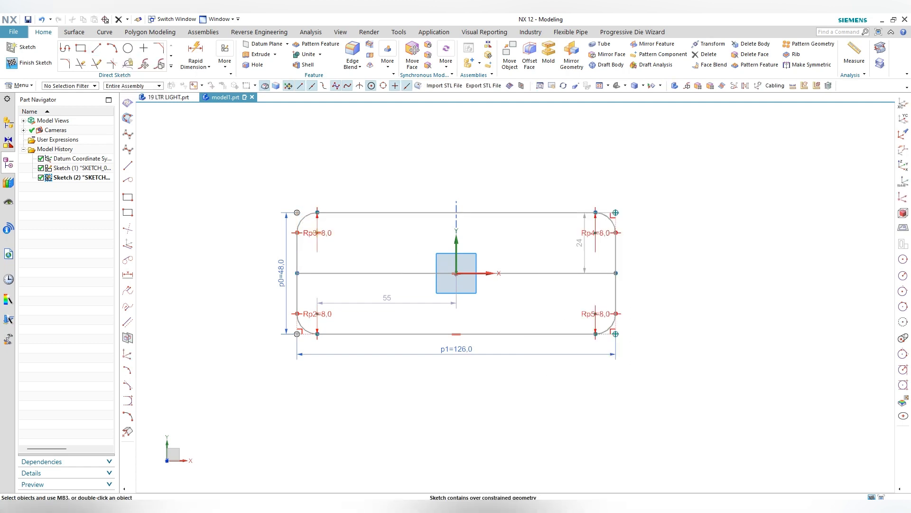
pyautogui.rightClick(300, 233)
pyautogui.click(311, 223)
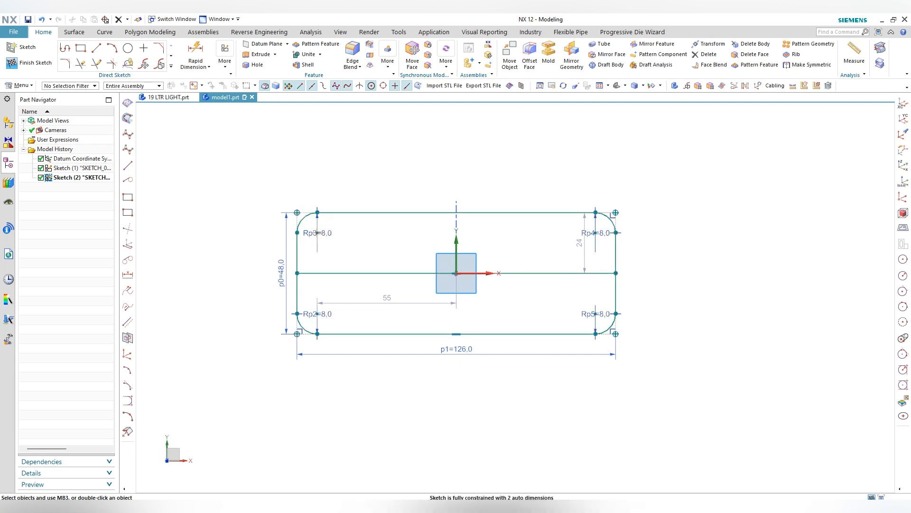
pyautogui.rightClick(365, 273)
pyautogui.click(404, 350)
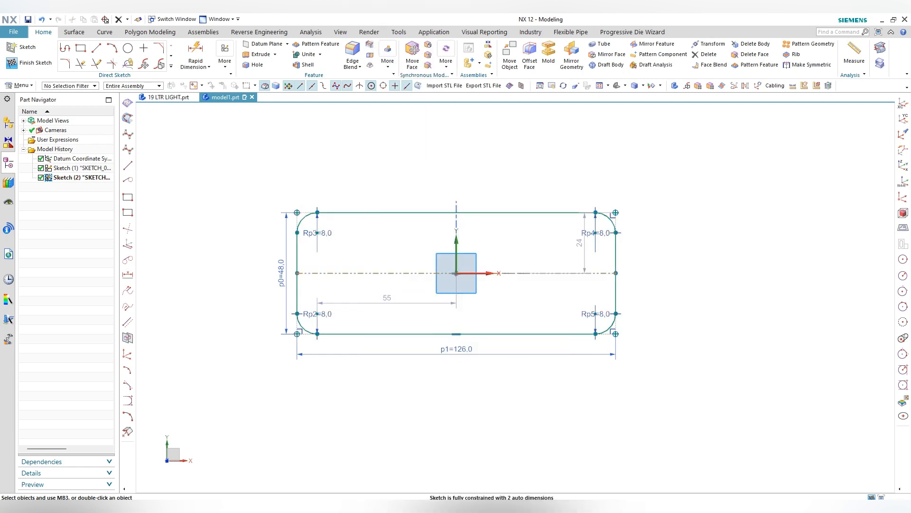
# Offset the horizontal centre line downward by 26/2 mm
pyautogui.click(170, 66)
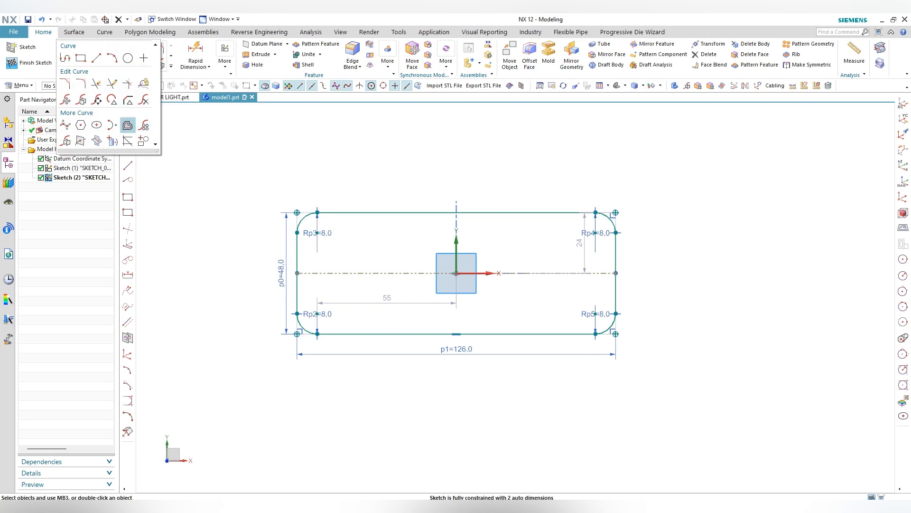
pyautogui.click(127, 125)
pyautogui.click(380, 273)
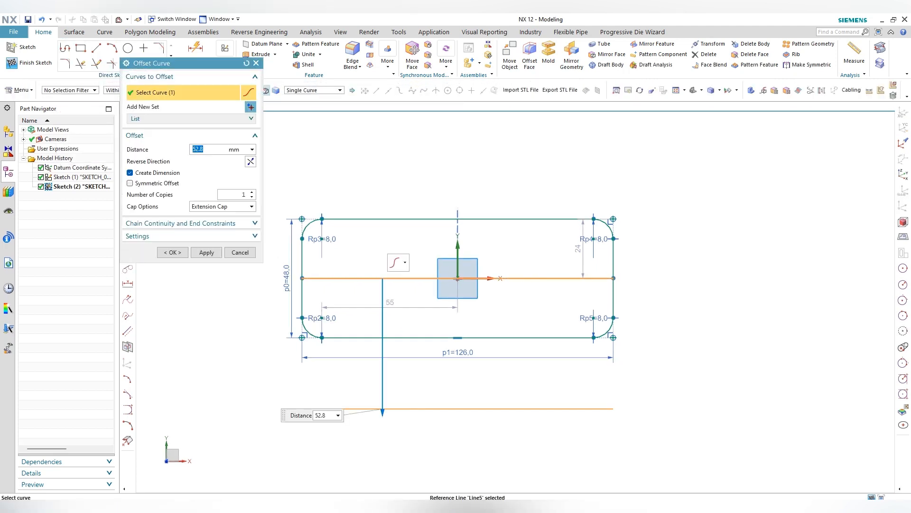
pyautogui.write('26/2')
pyautogui.press('Return')
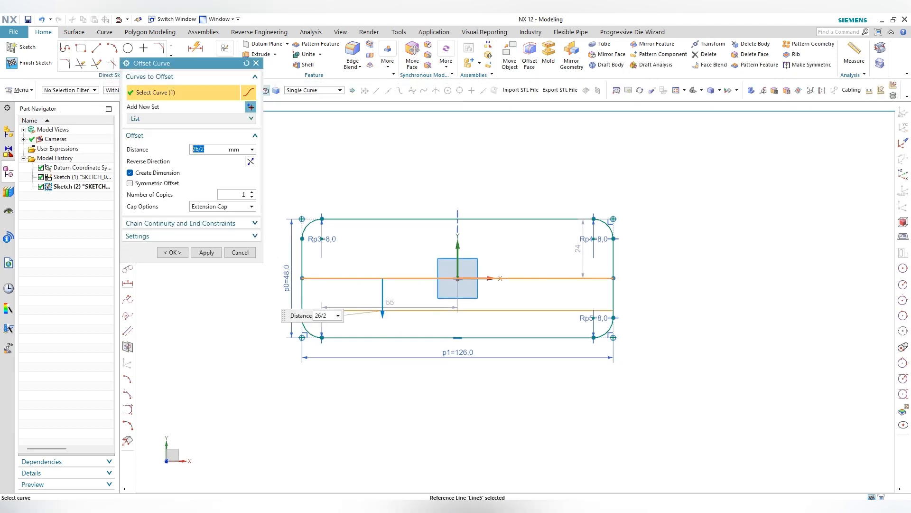
pyautogui.click(206, 252)
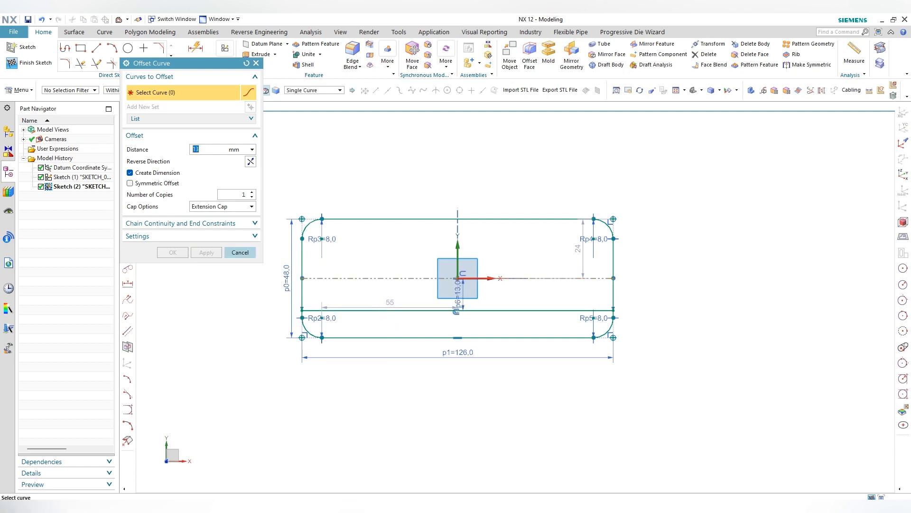
# Offset the rectangle's left edge 10 mm inward
pyautogui.click(302, 290)
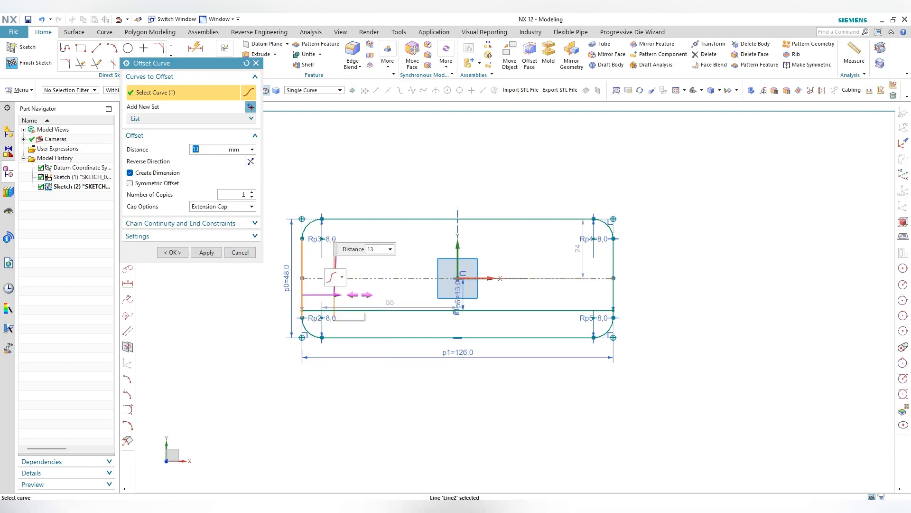
pyautogui.write('10')
pyautogui.press('Return')
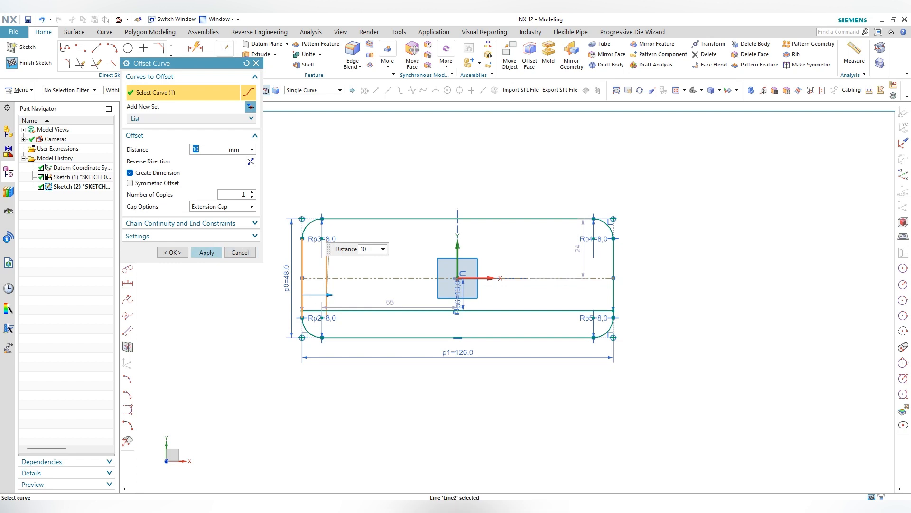
pyautogui.click(207, 252)
pyautogui.click(240, 252)
# Draw an 8 mm diameter circle centred on the intersection of the two offset lines
pyautogui.scroll(5, 322, 307)
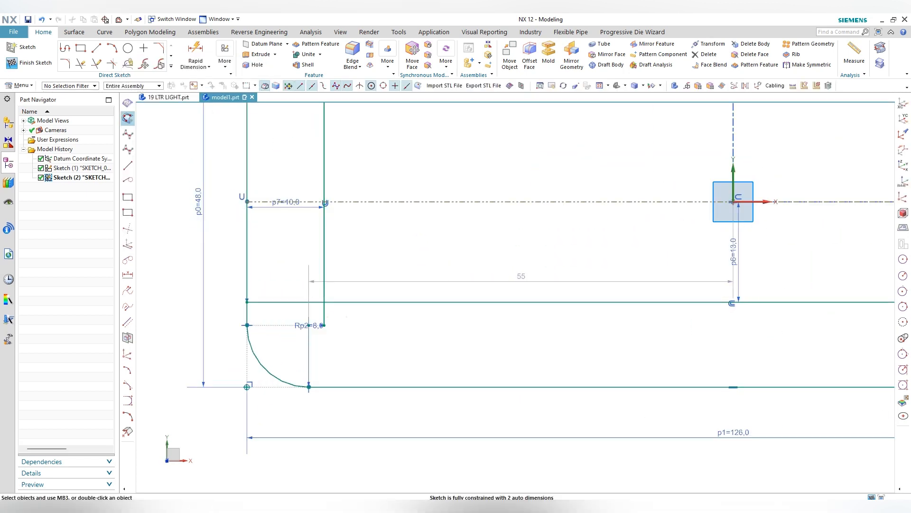
pyautogui.click(128, 48)
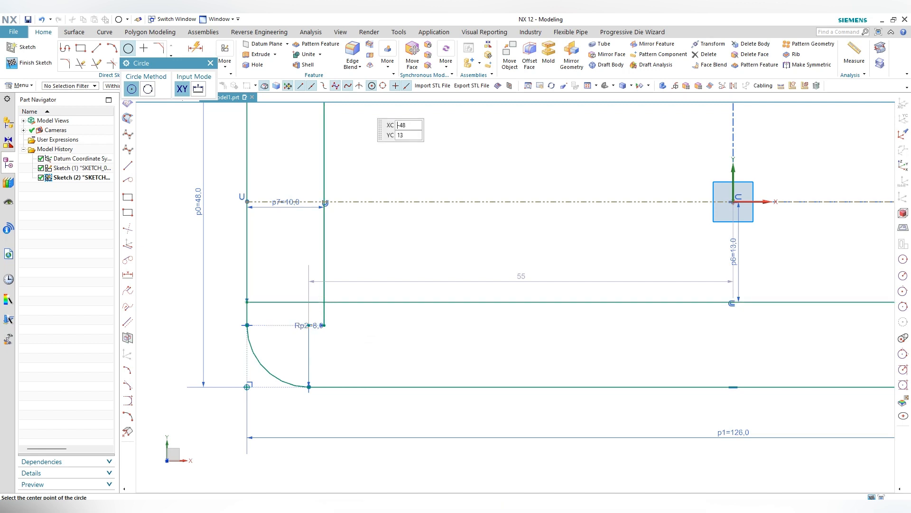
pyautogui.click(325, 302)
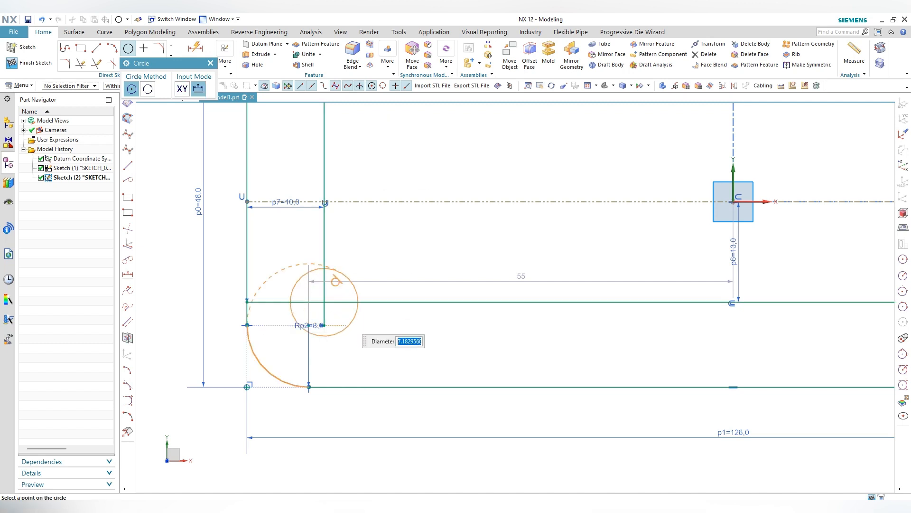
pyautogui.write('8')
pyautogui.press('Return')
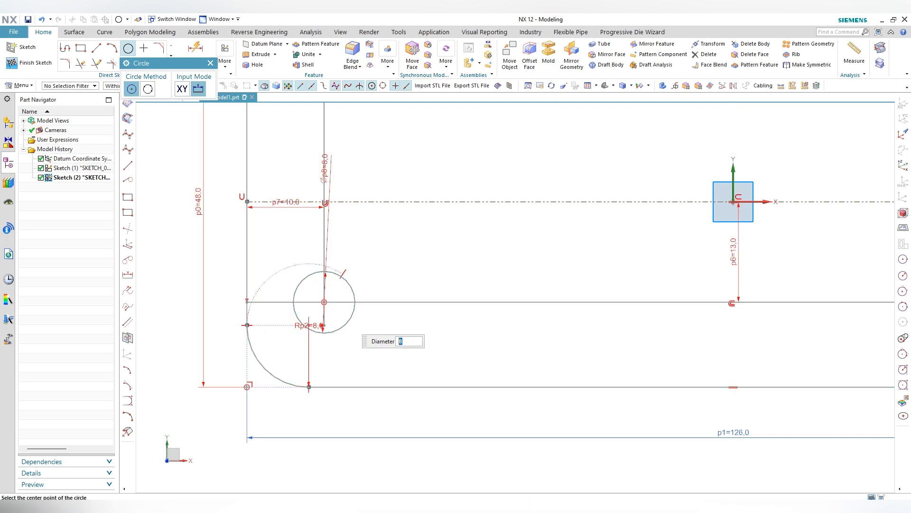
pyautogui.rightClick(364, 232)
pyautogui.click(381, 256)
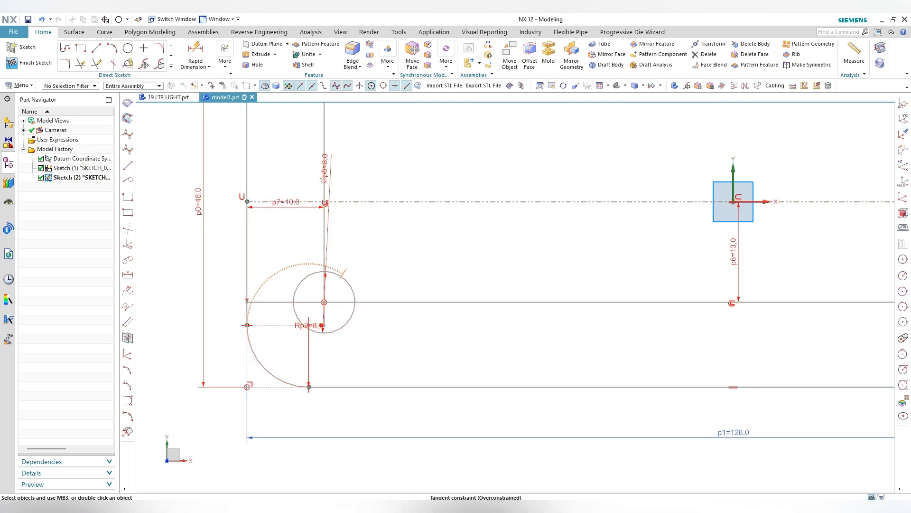
# Delete the tangent constraint between the circle and the lower-left fillet, and convert the lower horizontal offset line to reference
pyautogui.rightClick(341, 268)
pyautogui.click(350, 257)
pyautogui.scroll(-4, 205, 334)
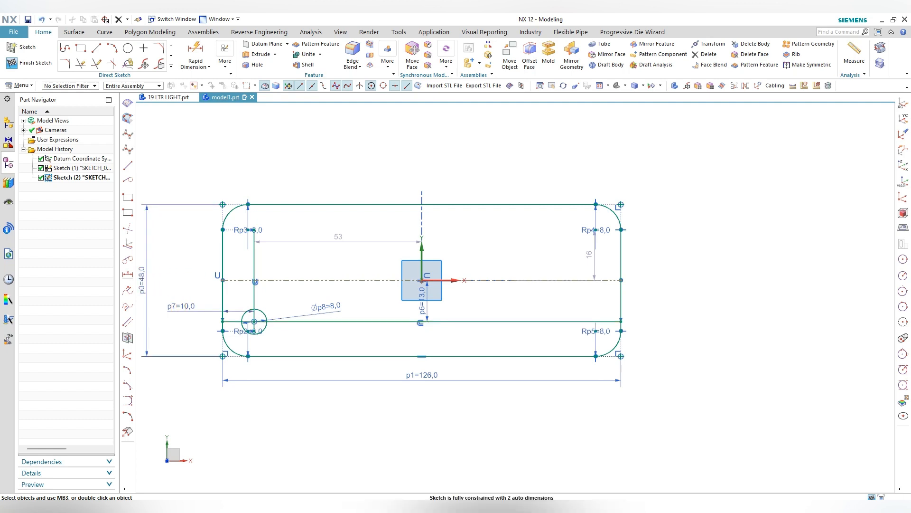
pyautogui.rightClick(365, 322)
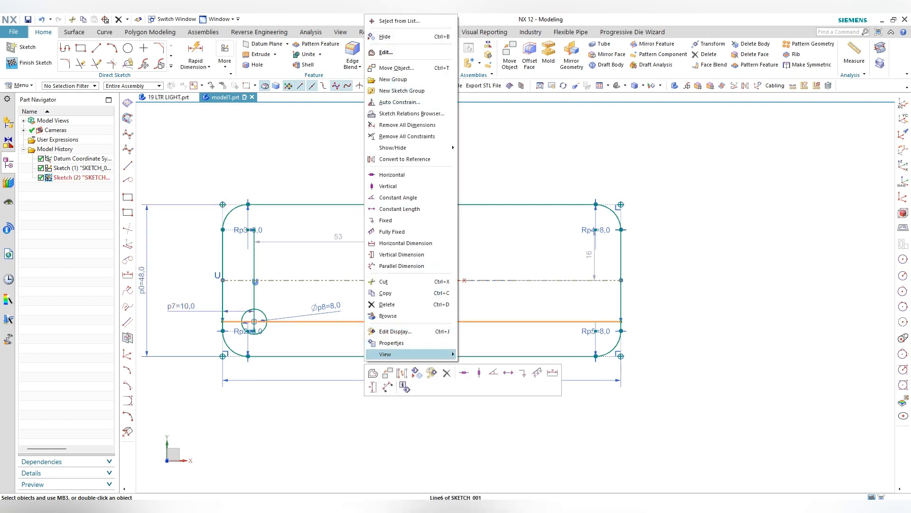
pyautogui.click(403, 373)
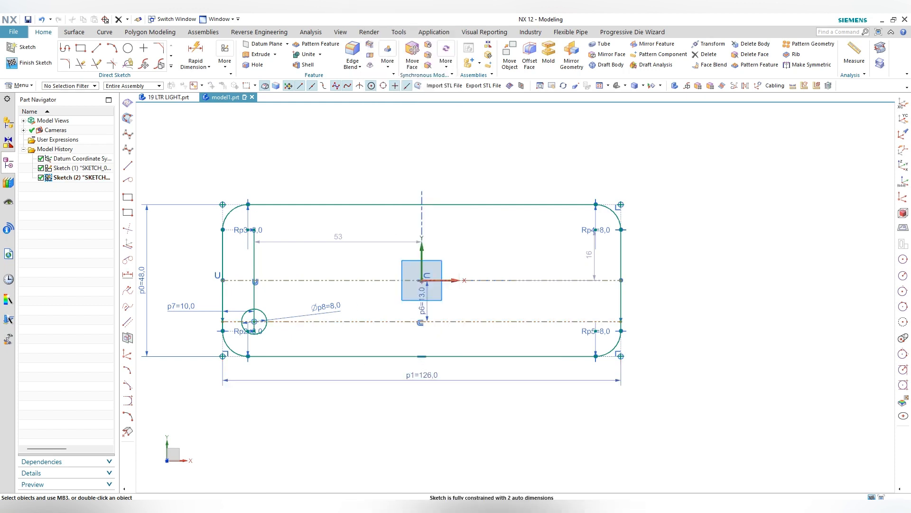
# Mirror the 8 mm circle about the horizontal centre line
pyautogui.click(171, 67)
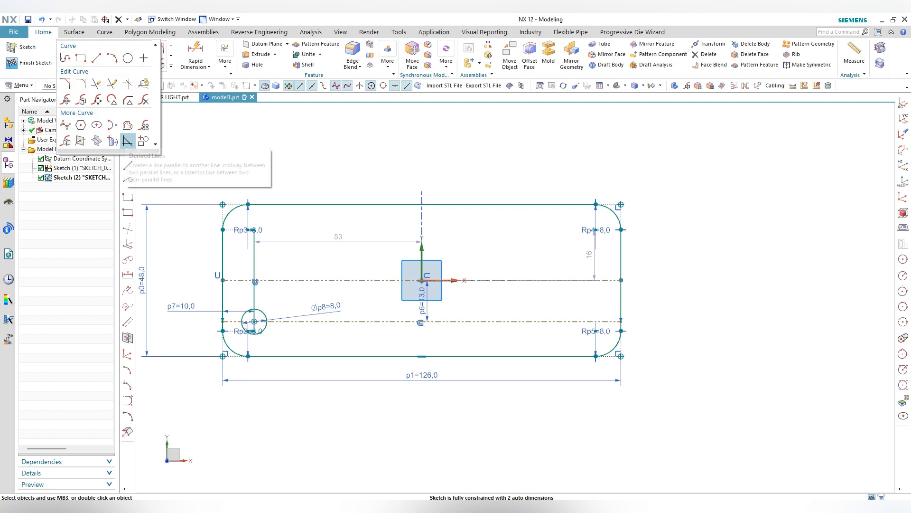
pyautogui.click(65, 141)
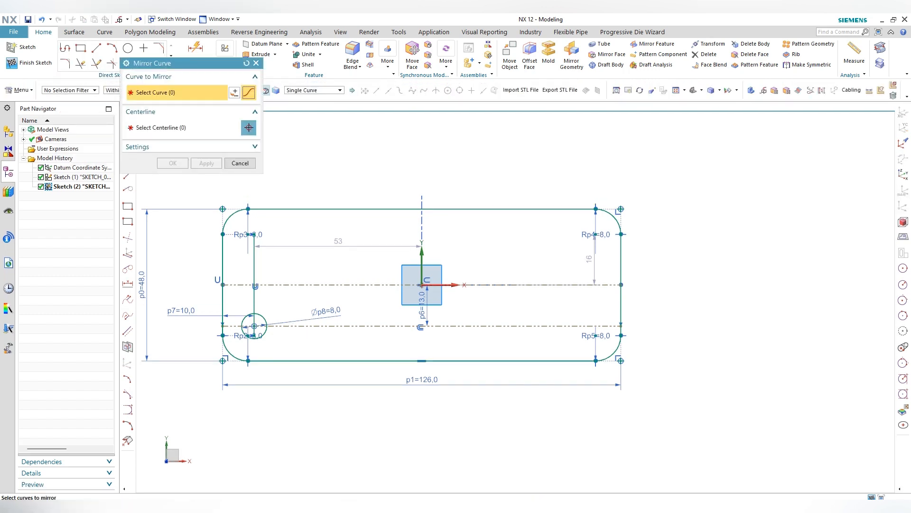
pyautogui.click(242, 327)
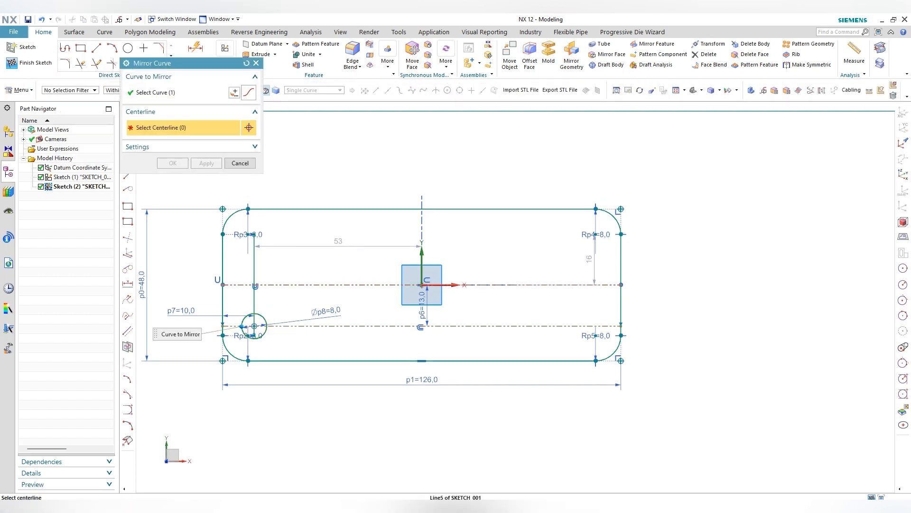
pyautogui.click(326, 285)
pyautogui.press('Return')
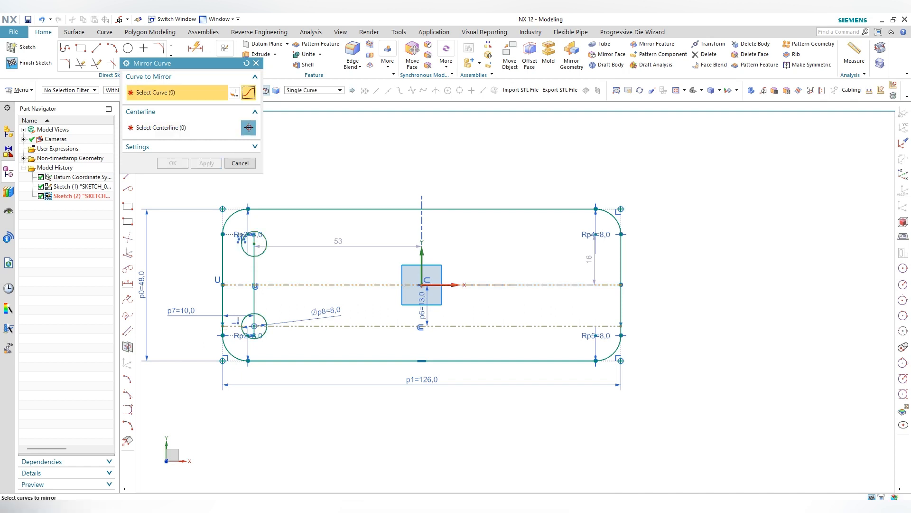
# Mirror the two 8 mm circles about the YZ datum plane to the plate's other end, and finish the sketch
pyautogui.click(241, 239)
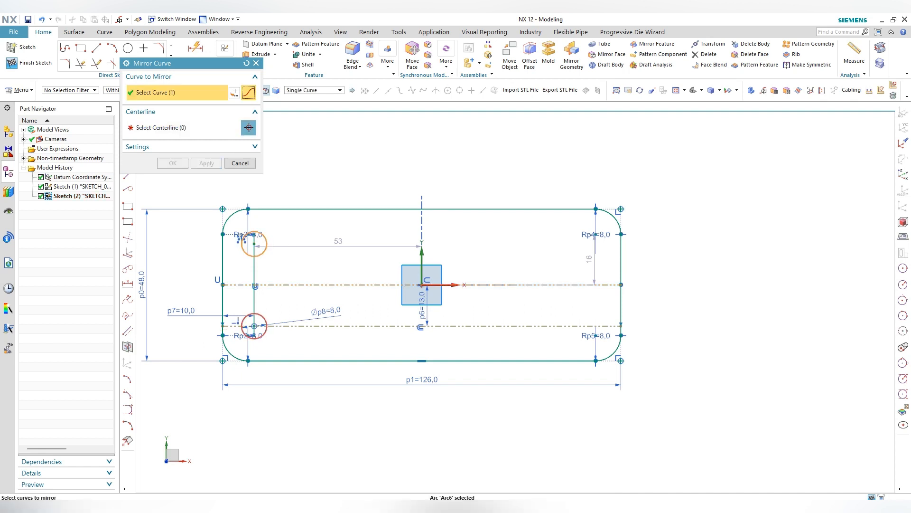
pyautogui.click(242, 326)
pyautogui.click(183, 127)
pyautogui.moveTo(332, 265); pyautogui.dragTo(375, 275, button='middle')
pyautogui.click(425, 272)
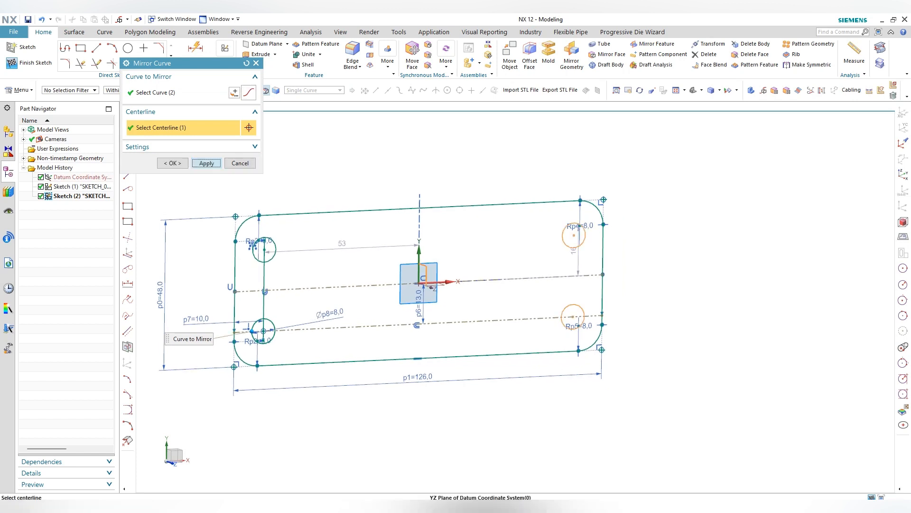
pyautogui.middleClick(425, 271)
pyautogui.middleClick(425, 271)
pyautogui.press('F8')
pyautogui.moveTo(427, 322); pyautogui.dragTo(427, 237, button='middle')
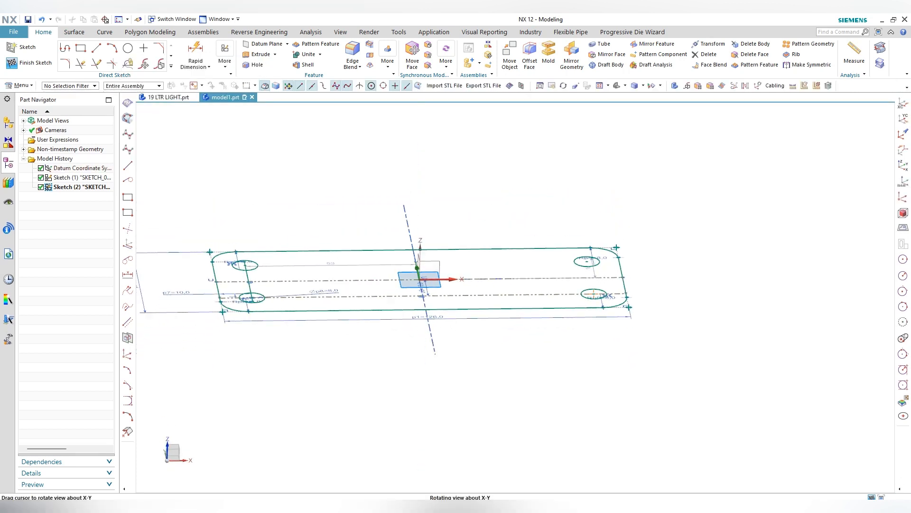
pyautogui.moveTo(517, 259); pyautogui.dragTo(580, 274, button='middle')
pyautogui.scroll(-2, 553, 303)
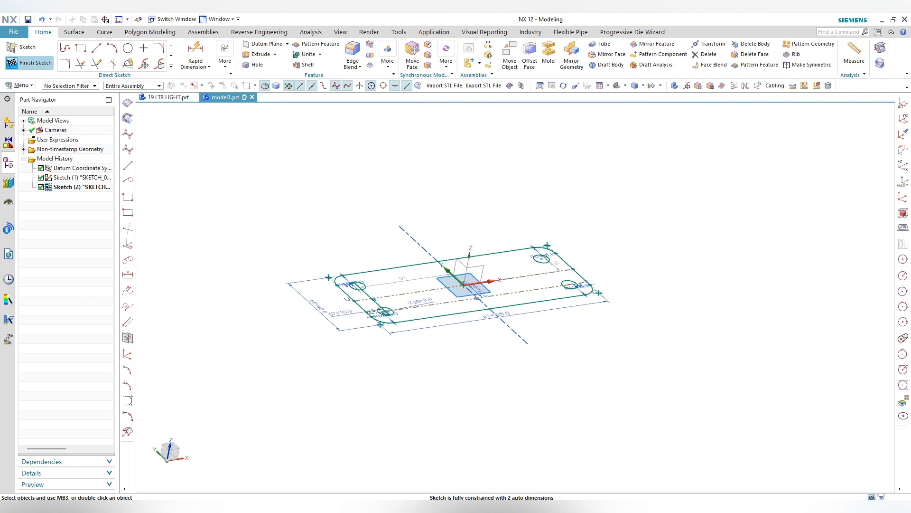
pyautogui.click(30, 62)
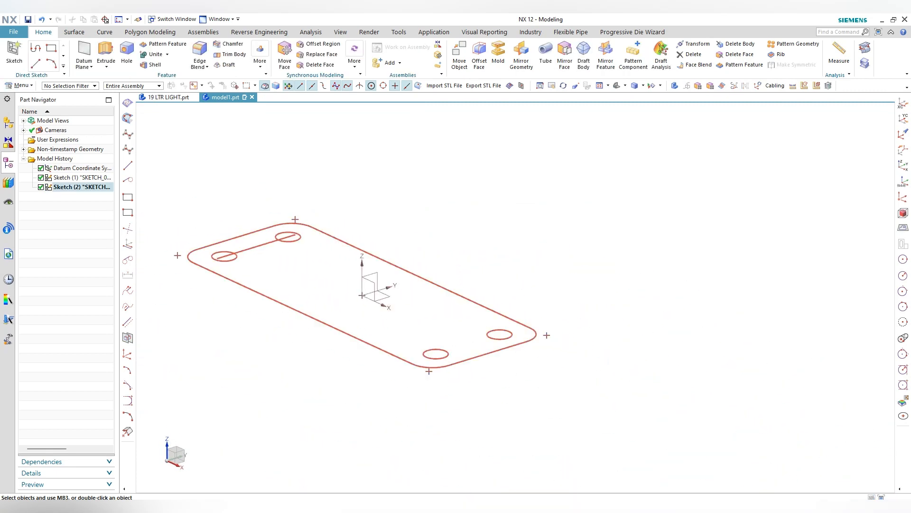
# Reopen the plate sketch, convert the vertical line joining the two left circles to reference, and finish the sketch
pyautogui.doubleClick(257, 246)
pyautogui.rightClick(352, 244)
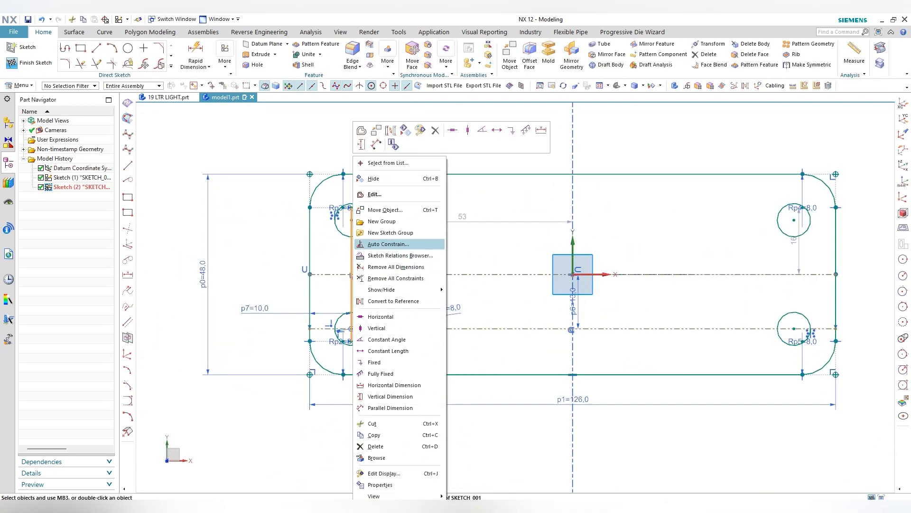
pyautogui.click(391, 130)
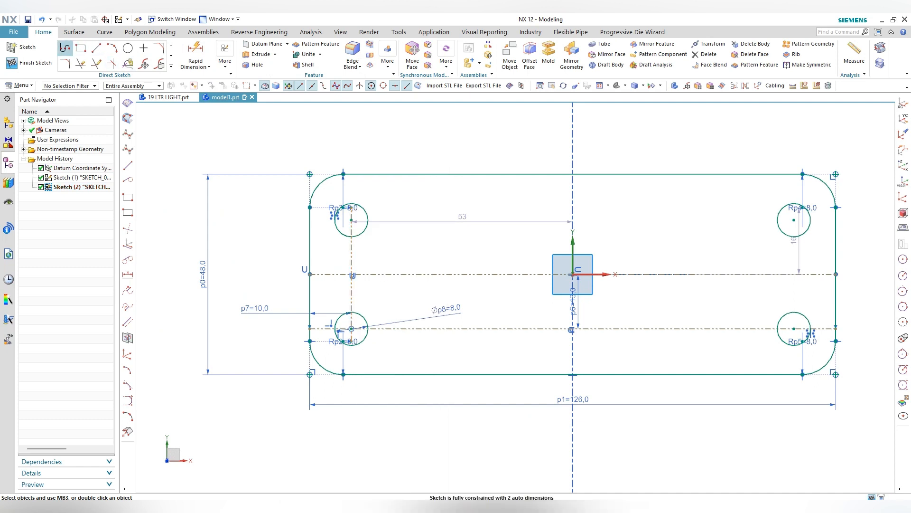
pyautogui.click(29, 63)
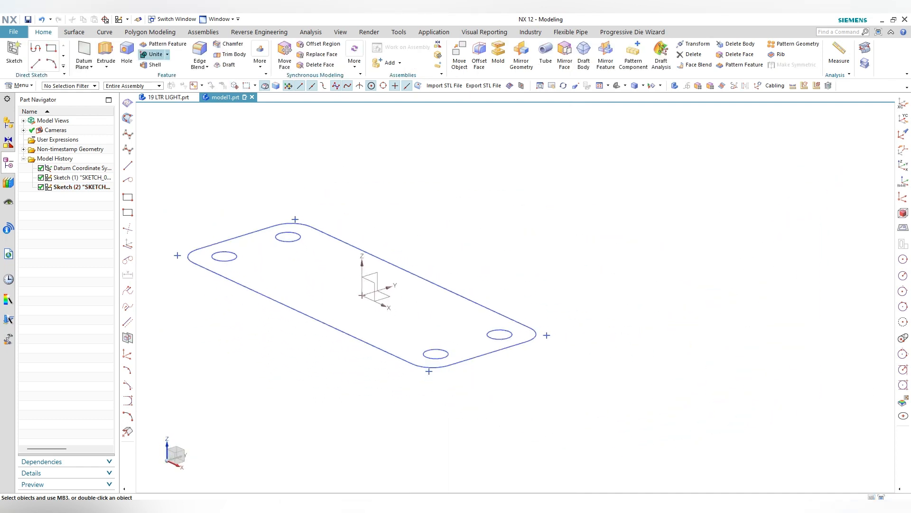
# Extrude the plate region around the four holes by 8 mm using region boundary selection, and hide its sketch
pyautogui.click(105, 52)
pyautogui.click(314, 91)
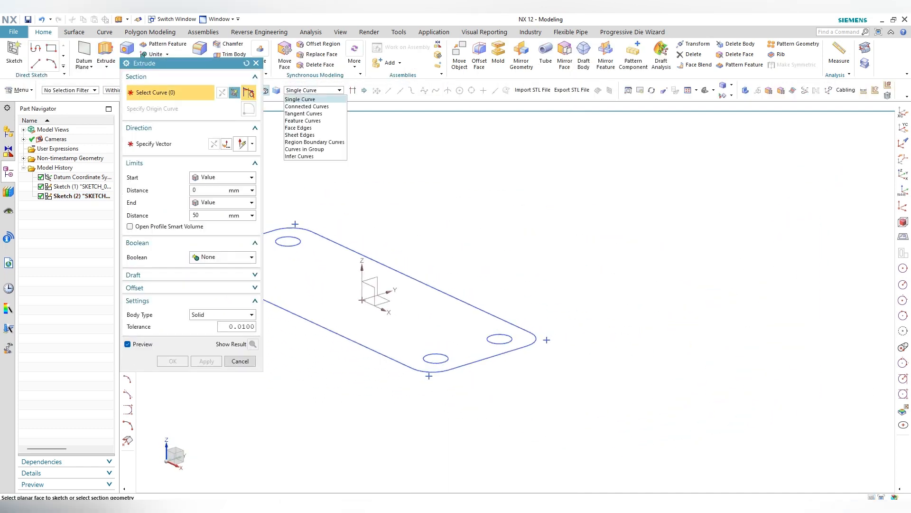
pyautogui.click(314, 142)
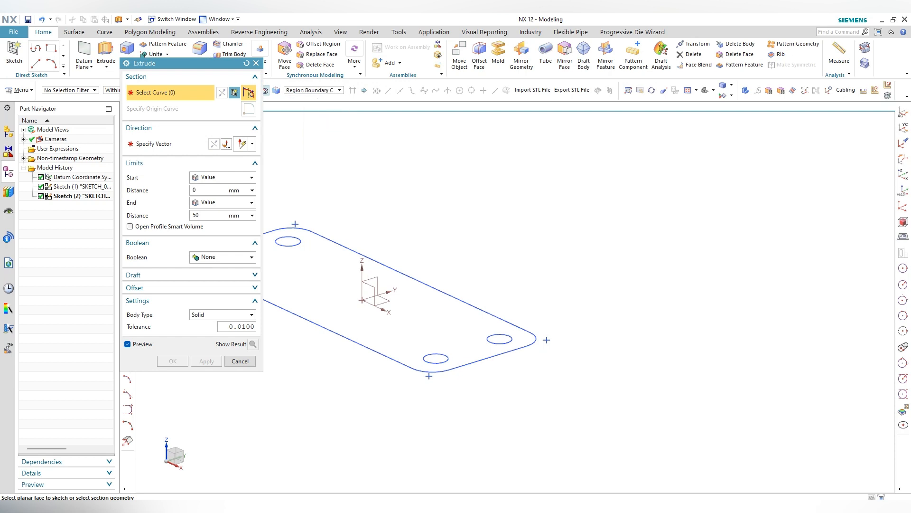
pyautogui.click(400, 317)
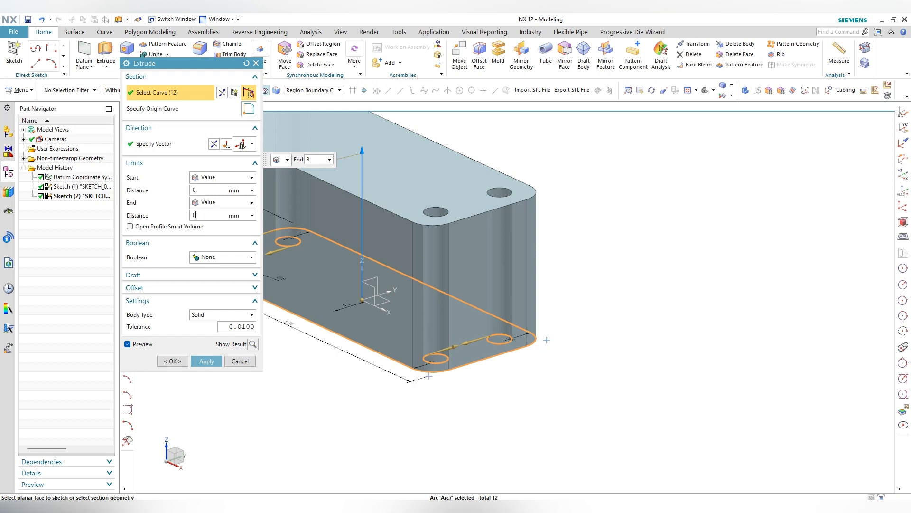
pyautogui.write('8')
pyautogui.press('Return')
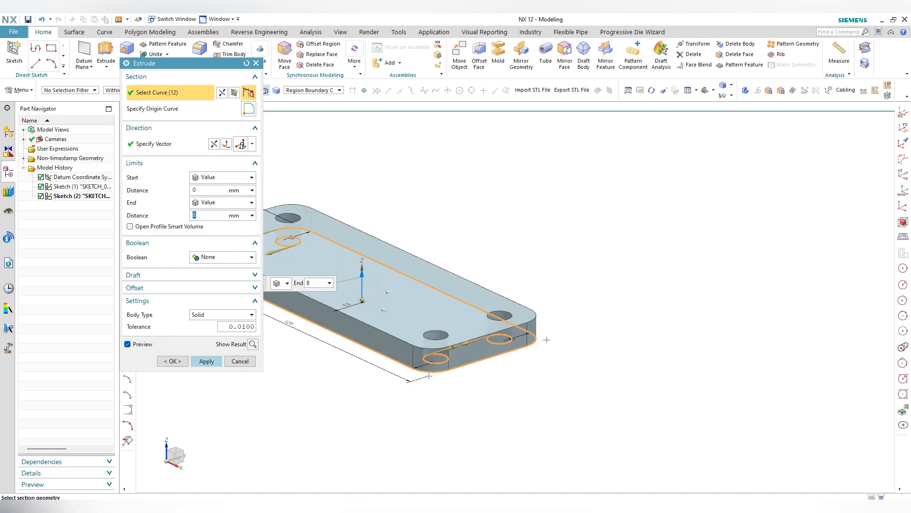
pyautogui.press('Return')
pyautogui.rightClick(386, 356)
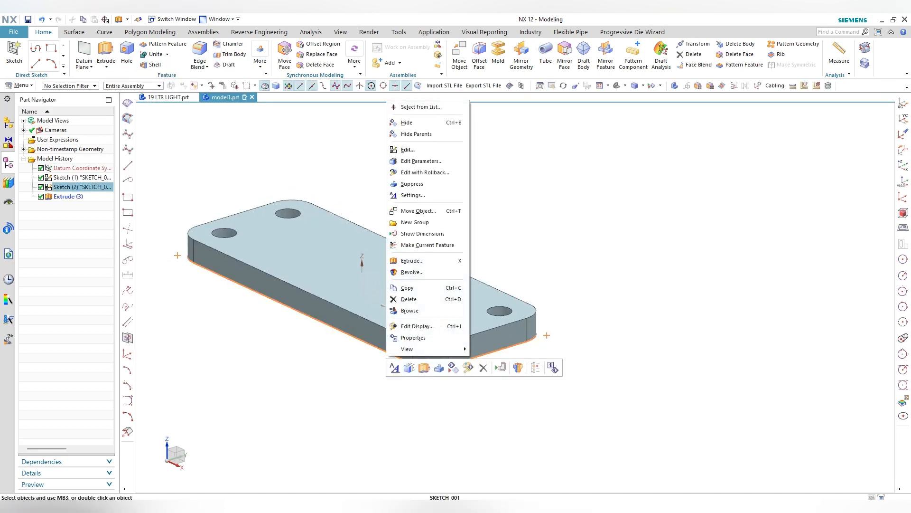
pyautogui.click(453, 368)
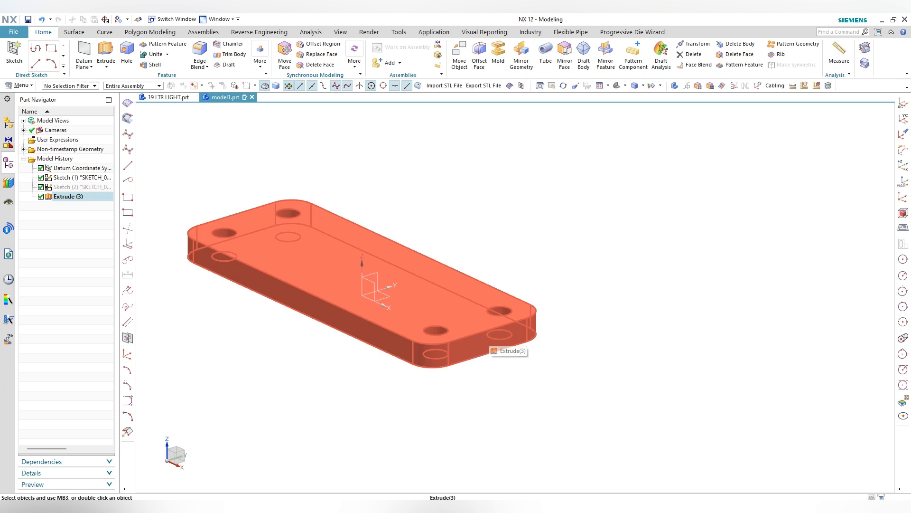
# Create a new sketch on the XZ plane of the datum coordinate system
pyautogui.moveTo(494, 361); pyautogui.dragTo(563, 335, button='middle')
pyautogui.click(106, 51)
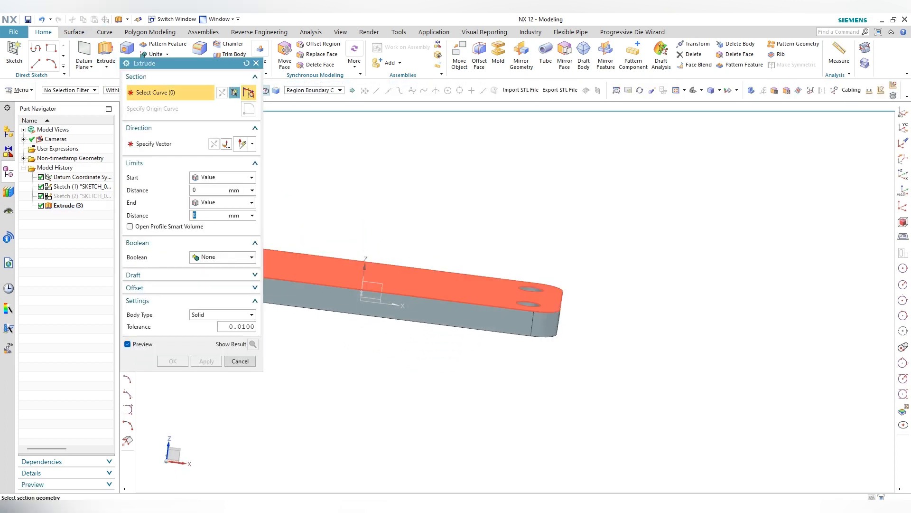
pyautogui.click(13, 55)
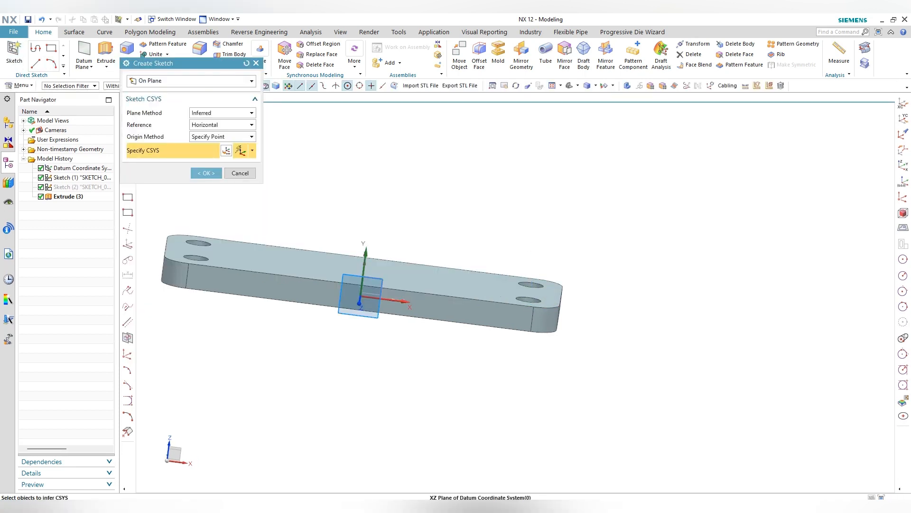
pyautogui.click(373, 290)
pyautogui.middleClick(373, 290)
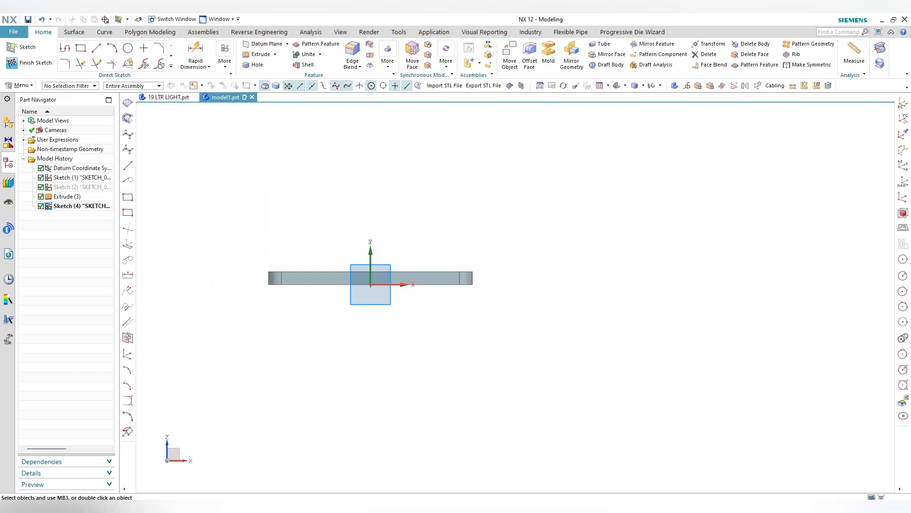
# Draw a circle about 39 mm in diameter, centred on the plate's lower edge about 35 mm along X from the origin
pyautogui.scroll(2, 499, 278)
pyautogui.scroll(2, 424, 275)
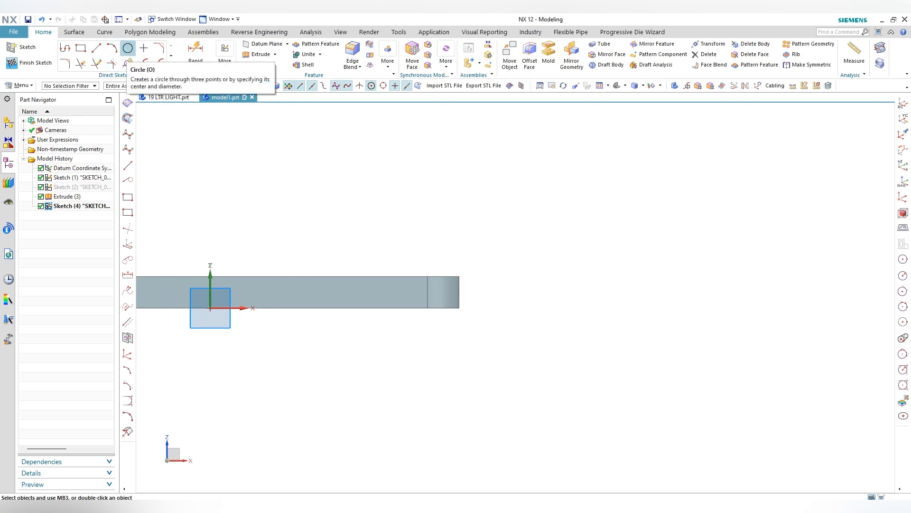
pyautogui.click(128, 49)
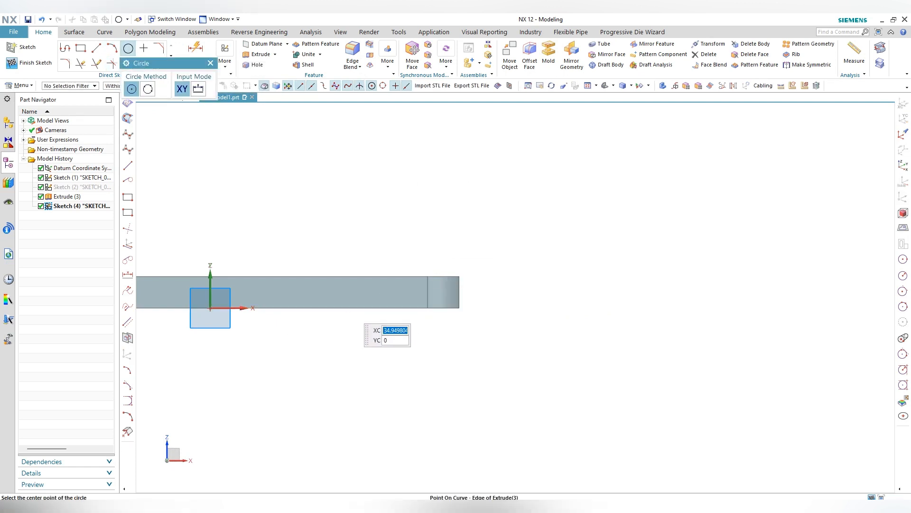
pyautogui.click(348, 308)
pyautogui.click(402, 252)
pyautogui.rightClick(370, 189)
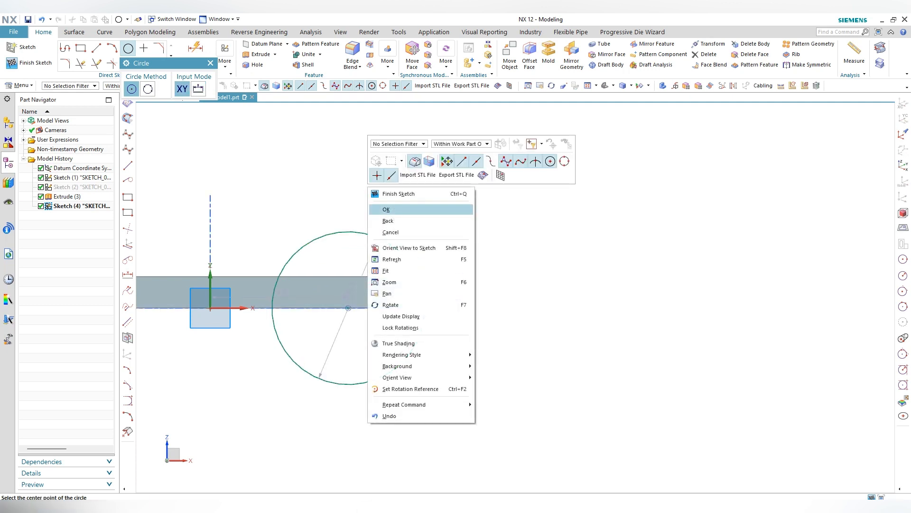
pyautogui.click(386, 209)
# Place the circle's diameter dimension outside the circle and set it to 21*2 mm
pyautogui.moveTo(354, 291); pyautogui.dragTo(426, 213)
pyautogui.click(428, 218)
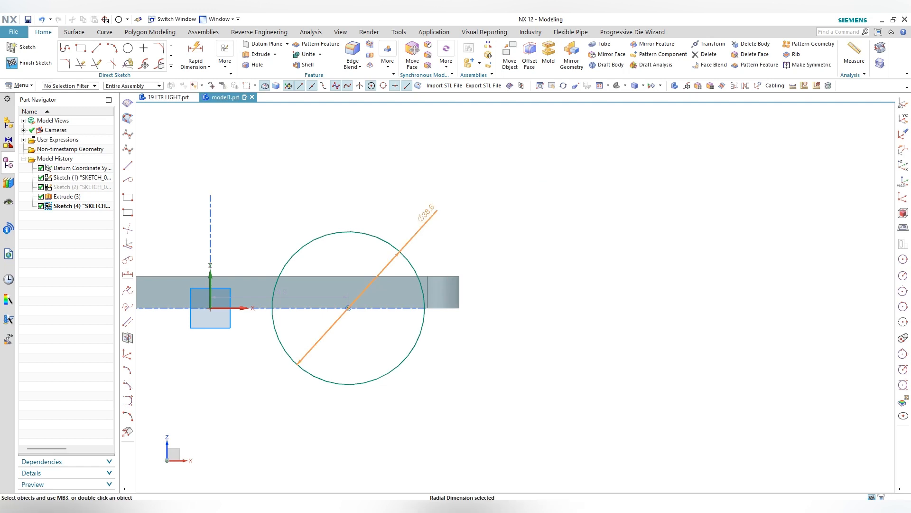
pyautogui.doubleClick(427, 216)
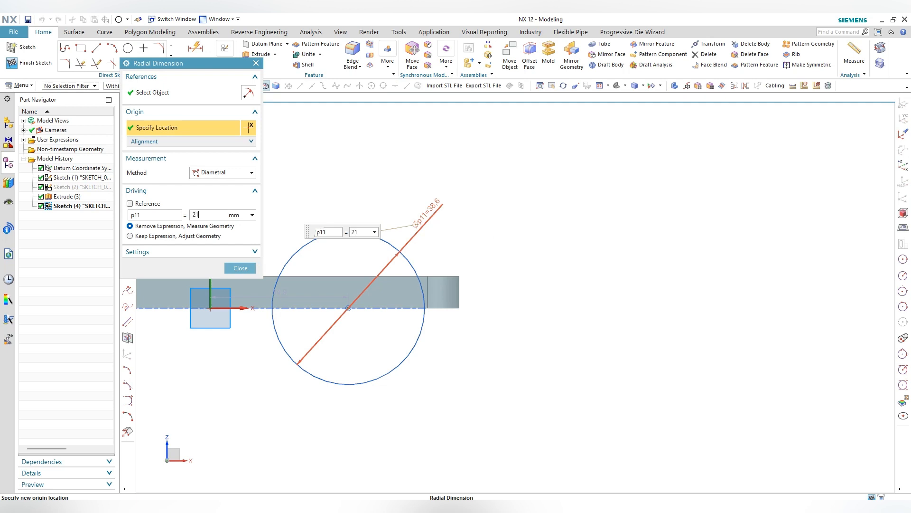
pyautogui.write('21*2')
pyautogui.press('Return')
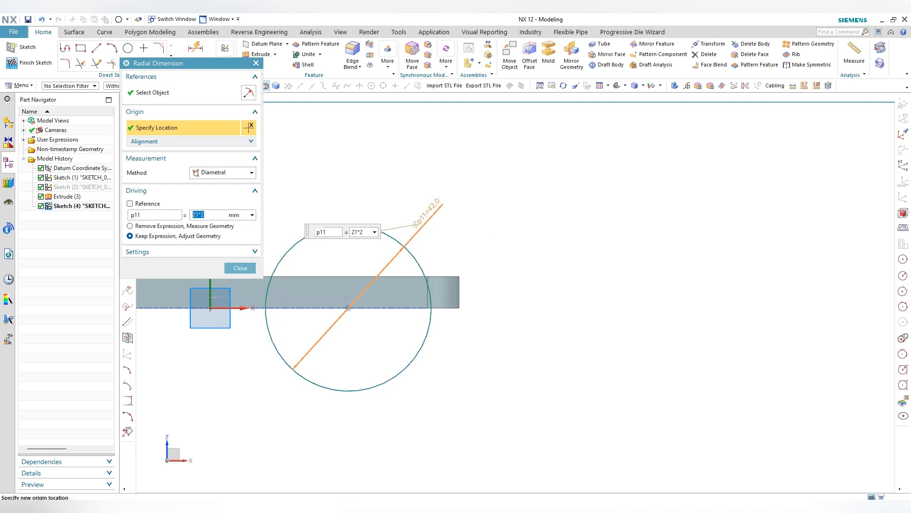
pyautogui.click(240, 268)
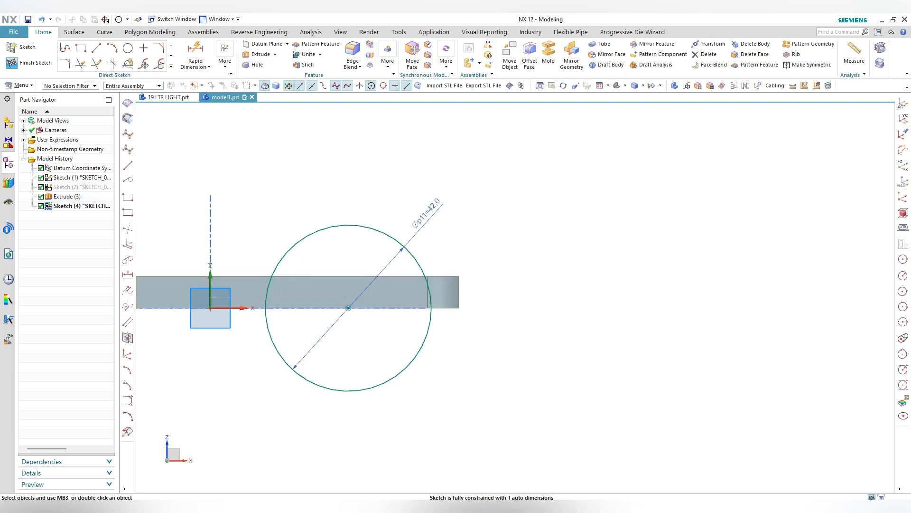
# Dimension the circle's centre 42 mm horizontally from the lower corner at the plate's right end
pyautogui.click(195, 52)
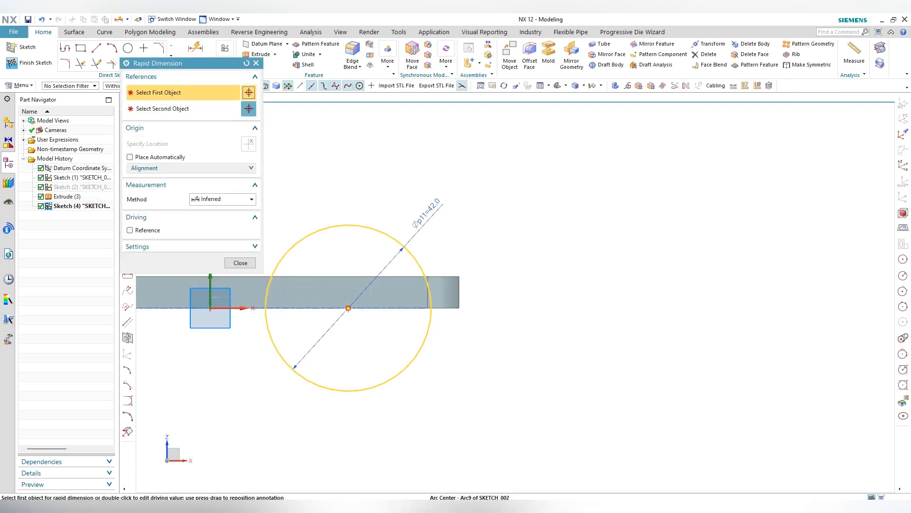
pyautogui.click(348, 308)
pyautogui.click(459, 308)
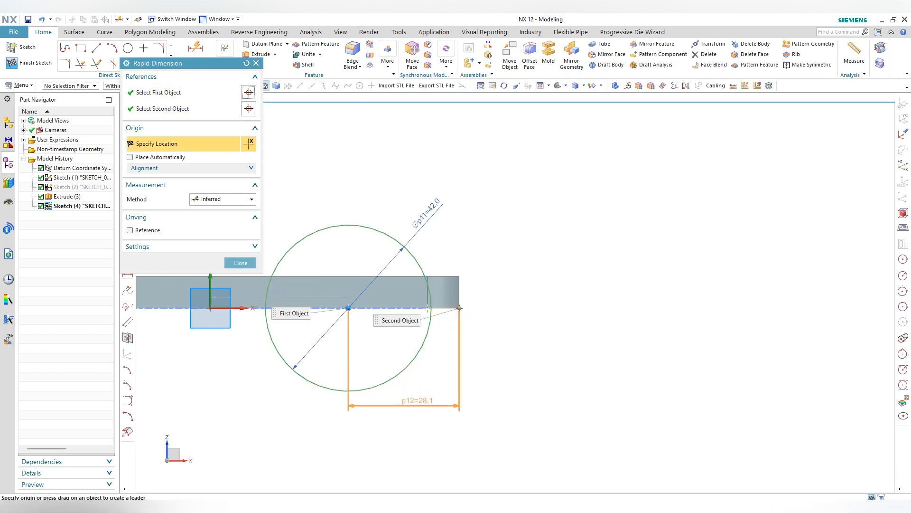
pyautogui.click(404, 408)
pyautogui.write('4')
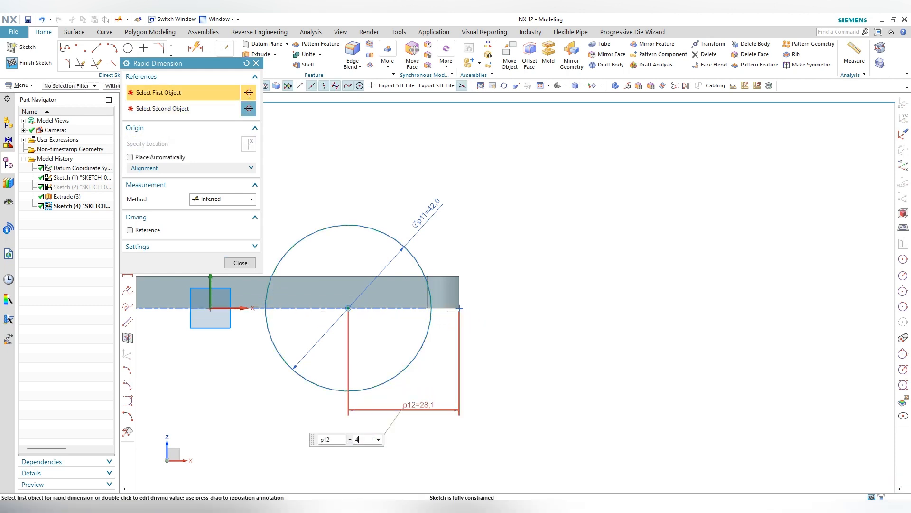
pyautogui.write('2')
pyautogui.press('Return')
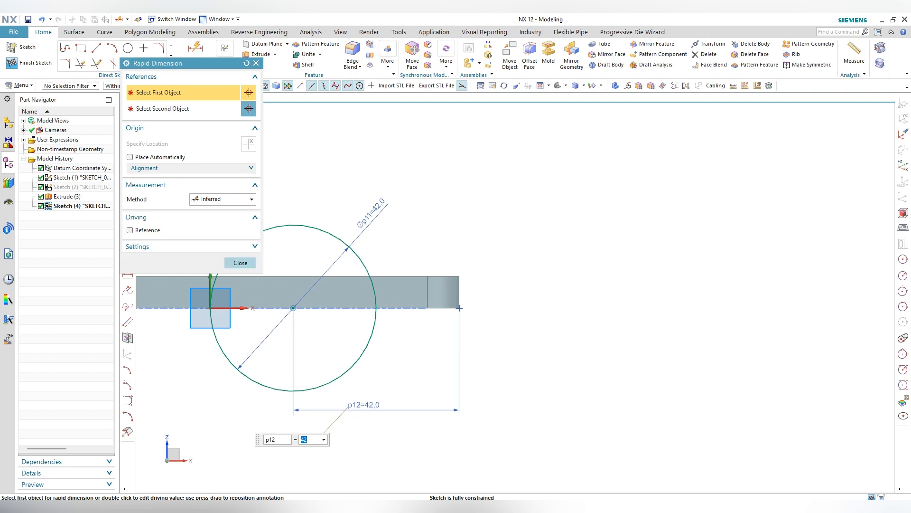
pyautogui.press('Escape')
# Draw an inner circle about 28 mm in diameter, concentric with the 42 mm circle
pyautogui.scroll(-2, 421, 342)
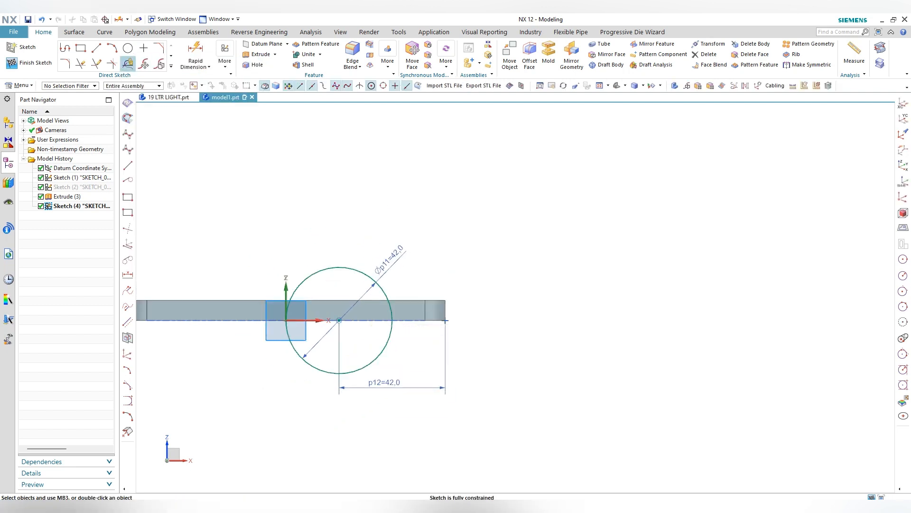
pyautogui.click(128, 47)
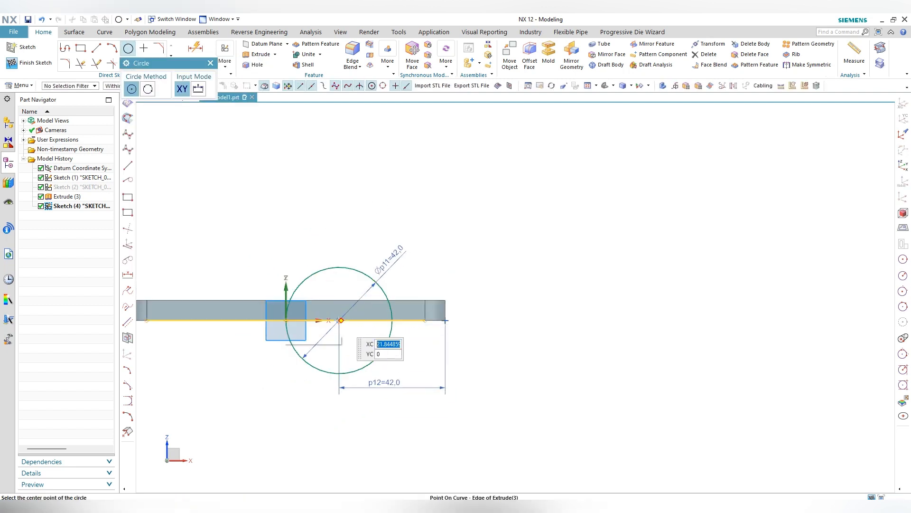
pyautogui.click(341, 320)
pyautogui.rightClick(346, 280)
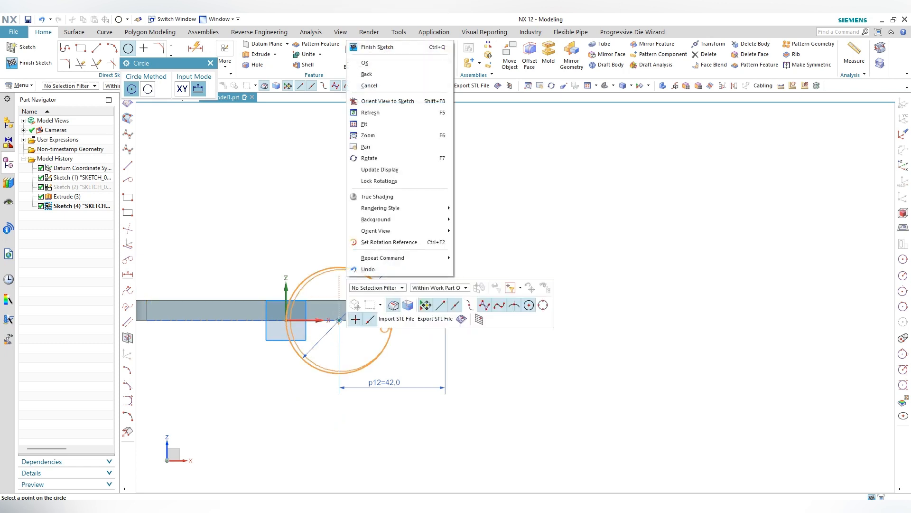
pyautogui.click(365, 63)
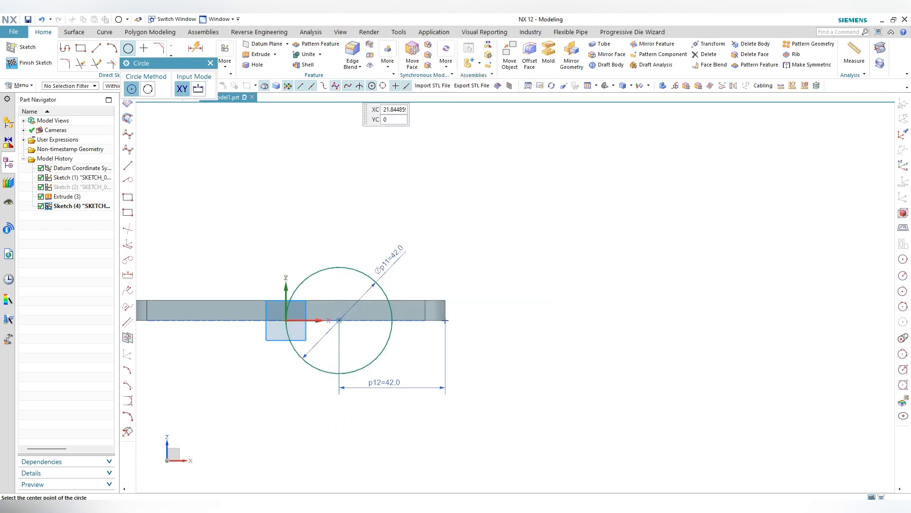
pyautogui.click(339, 321)
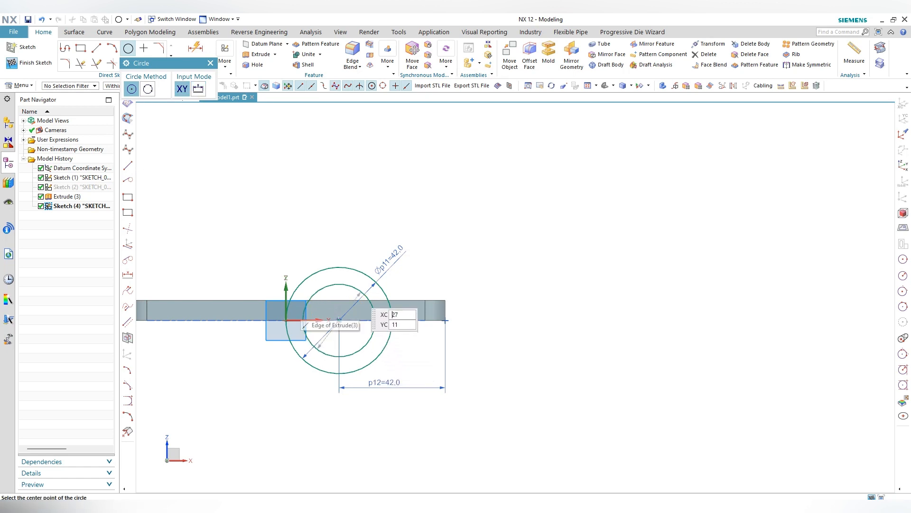
pyautogui.rightClick(316, 221)
pyautogui.click(334, 243)
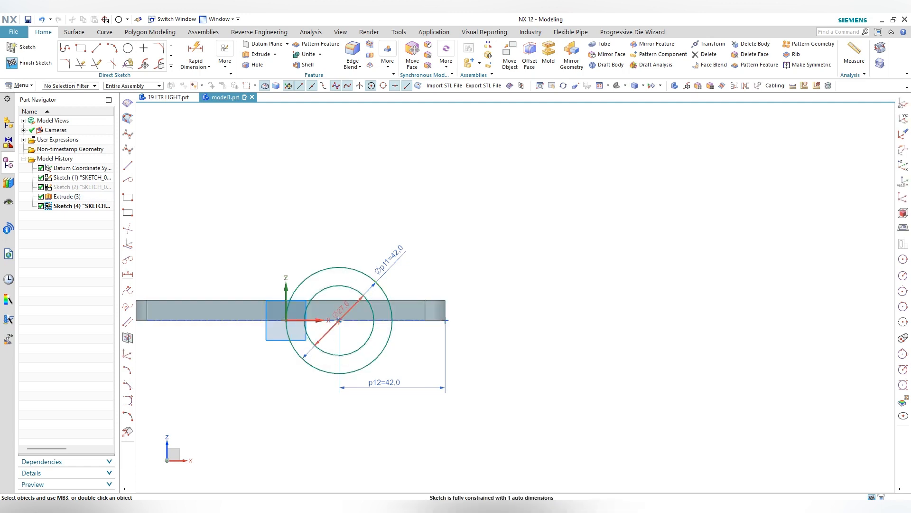
# Place the inner circle's diameter dimension outside the circles and set it to 28 mm
pyautogui.moveTo(342, 308); pyautogui.dragTo(416, 345)
pyautogui.doubleClick(417, 345)
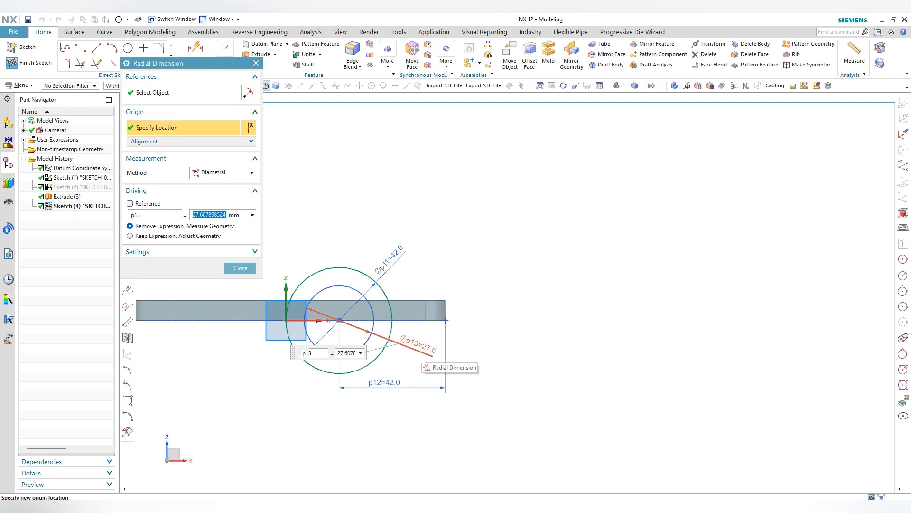
pyautogui.write('28')
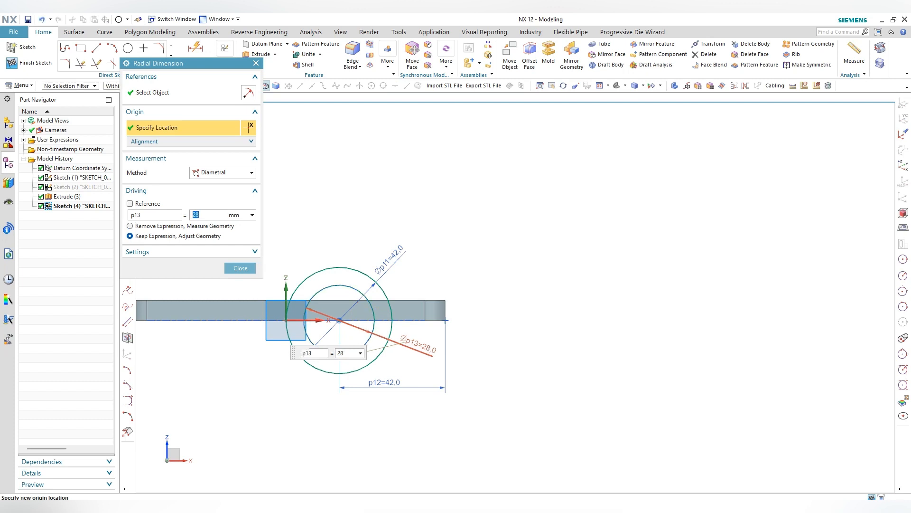
pyautogui.click(240, 267)
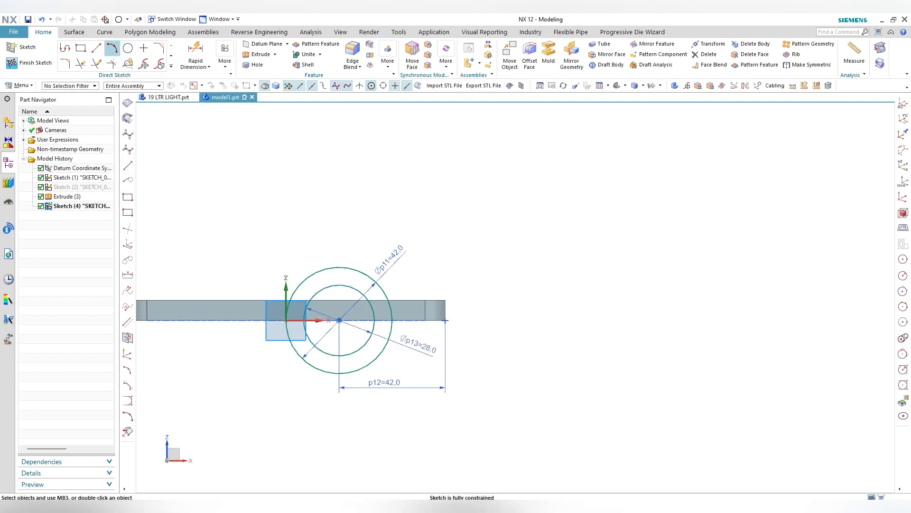
# Draw a horizontal line about 61 mm long along the plate's lower edge, crossing both circles through their centre
pyautogui.click(96, 48)
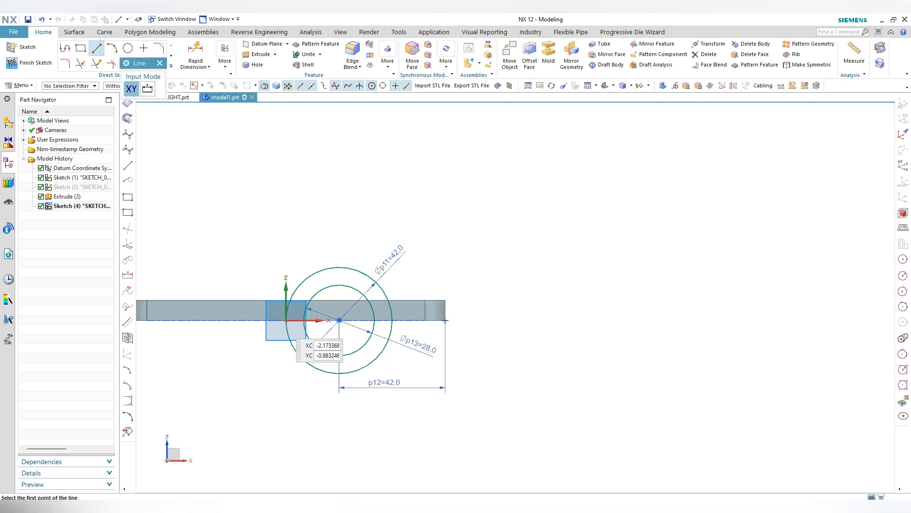
pyautogui.click(260, 320)
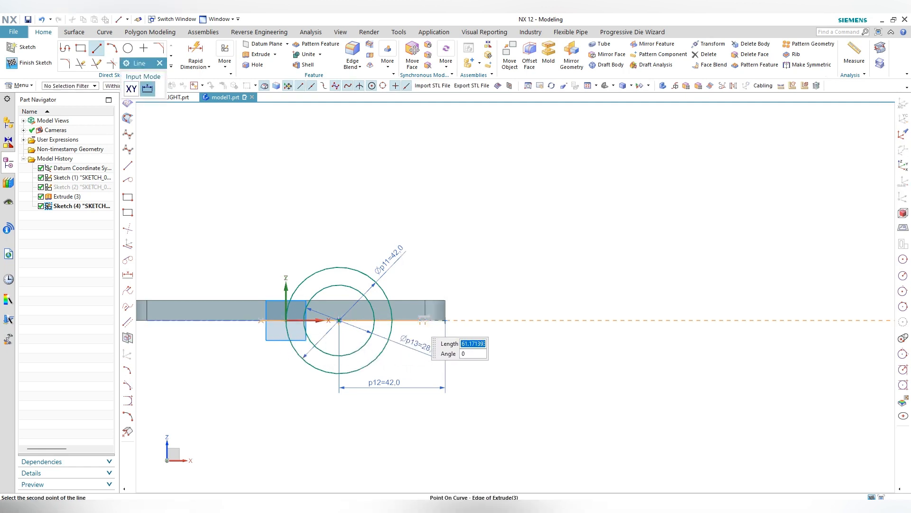
pyautogui.click(416, 321)
pyautogui.rightClick(411, 266)
pyautogui.click(432, 289)
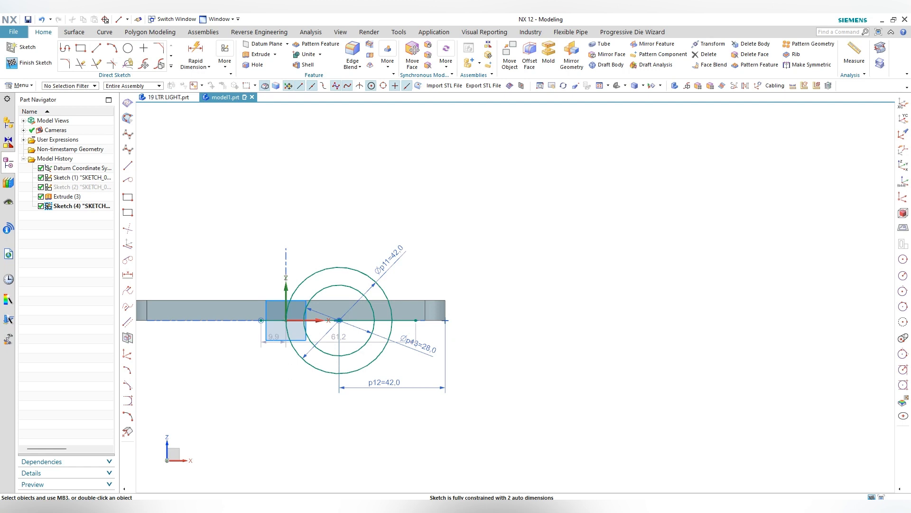
# Trim the circles' lower halves and the surplus line segments to leave a closed half-ring profile above the plate's lower edge
pyautogui.moveTo(431, 288); pyautogui.dragTo(473, 307, button='middle')
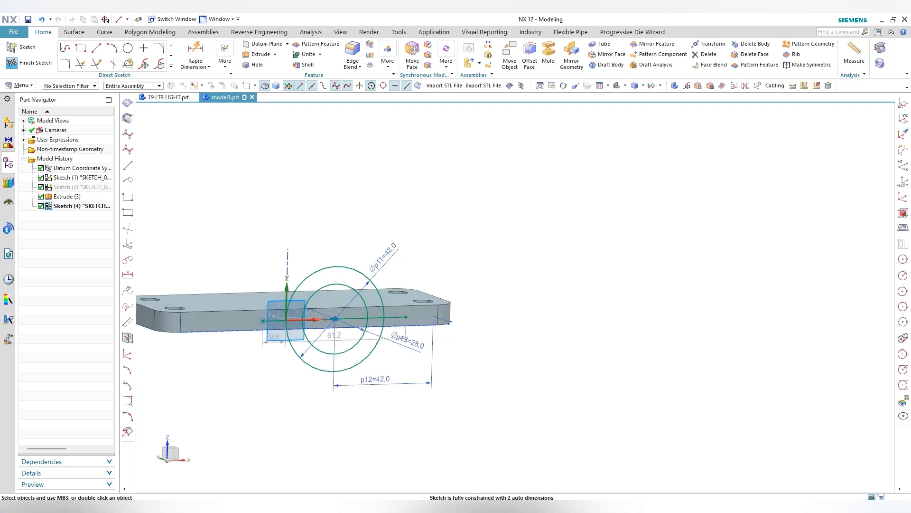
pyautogui.click(81, 63)
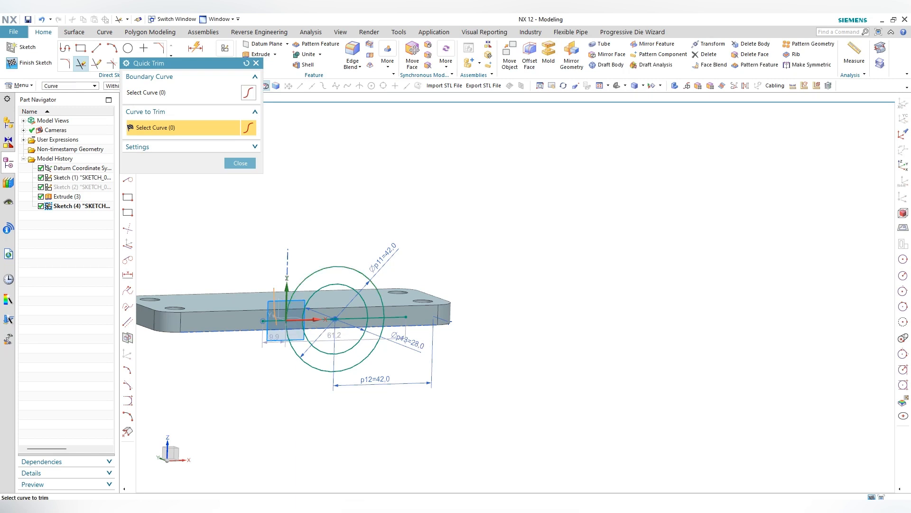
pyautogui.moveTo(391, 334); pyautogui.dragTo(401, 312)
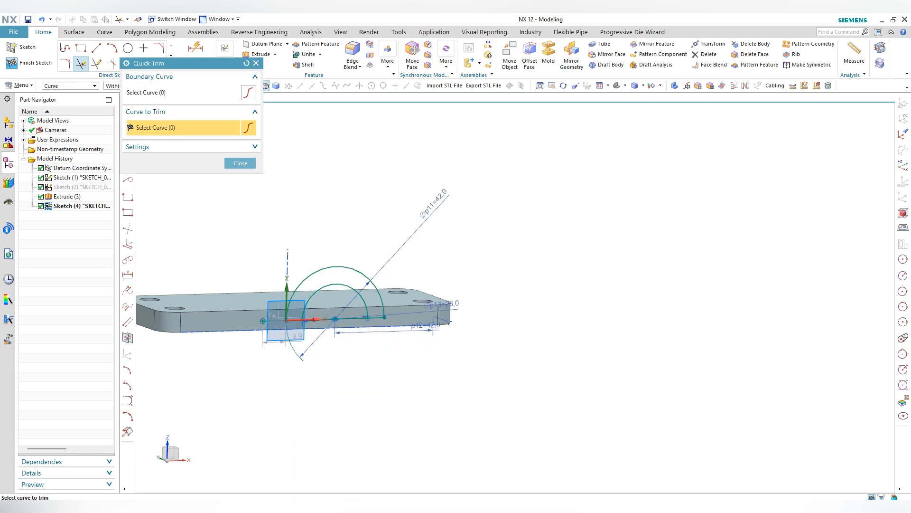
pyautogui.scroll(5, 348, 327)
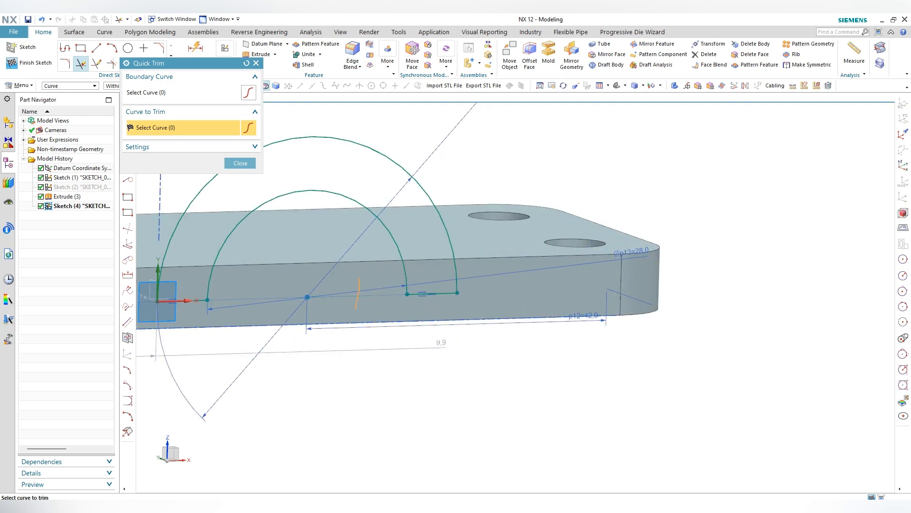
pyautogui.scroll(-4, 416, 334)
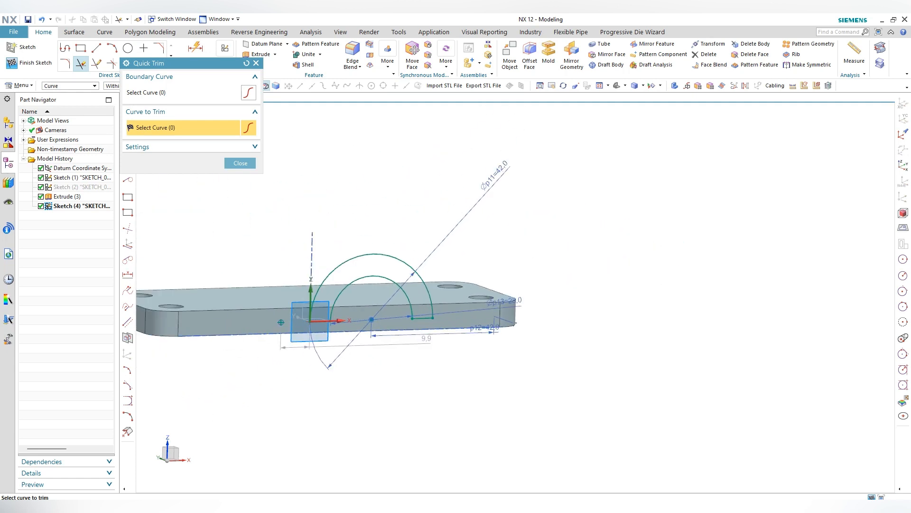
pyautogui.moveTo(417, 334)
pyautogui.mouseDown(button='middle')
pyautogui.moveTo(417, 304)
pyautogui.moveTo(409, 323)
pyautogui.moveTo(430, 342)
pyautogui.mouseUp(button='middle')
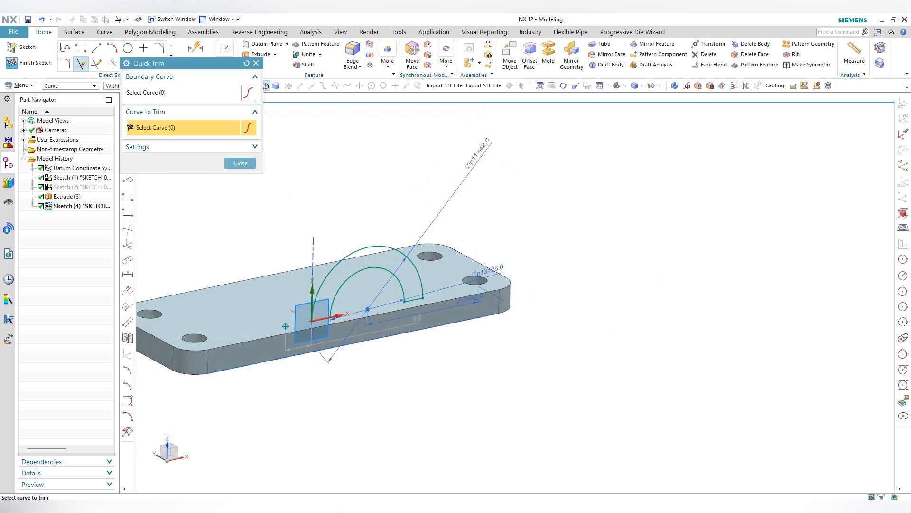
pyautogui.press('Escape')
pyautogui.click(261, 54)
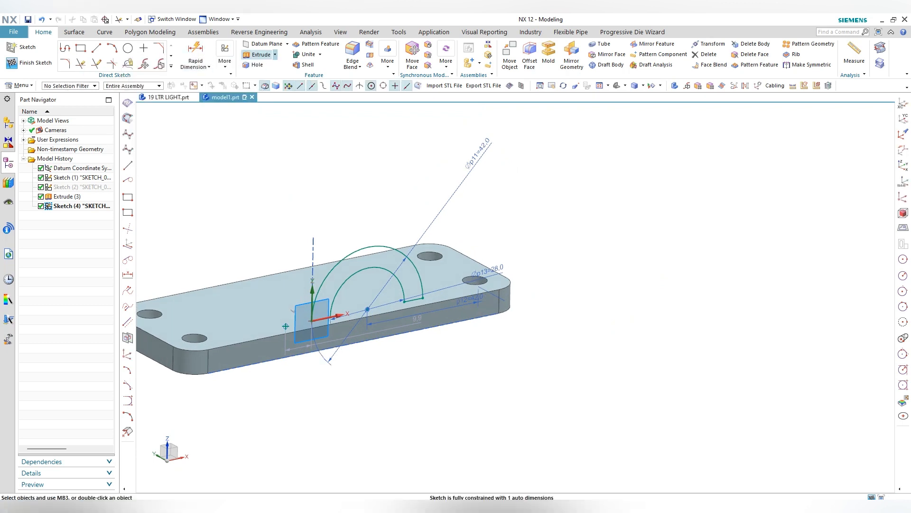
pyautogui.click(223, 177)
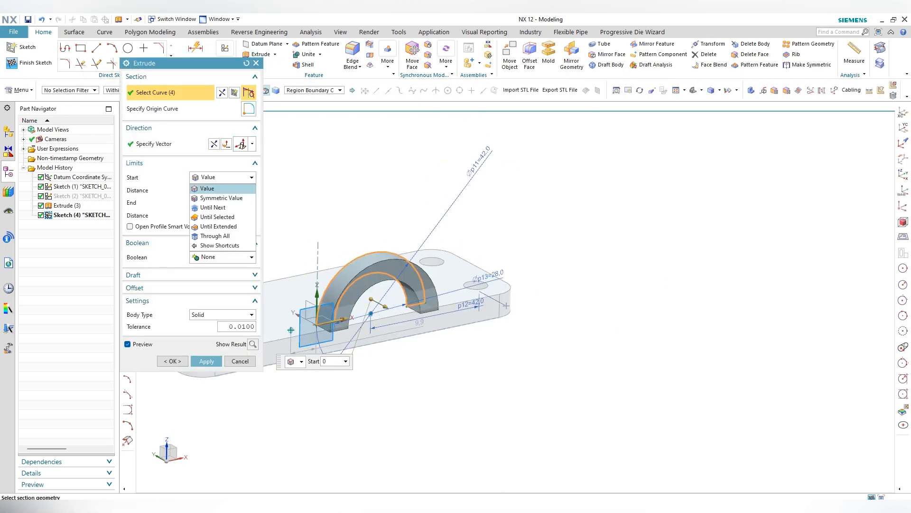
pyautogui.click(213, 207)
pyautogui.click(489, 308)
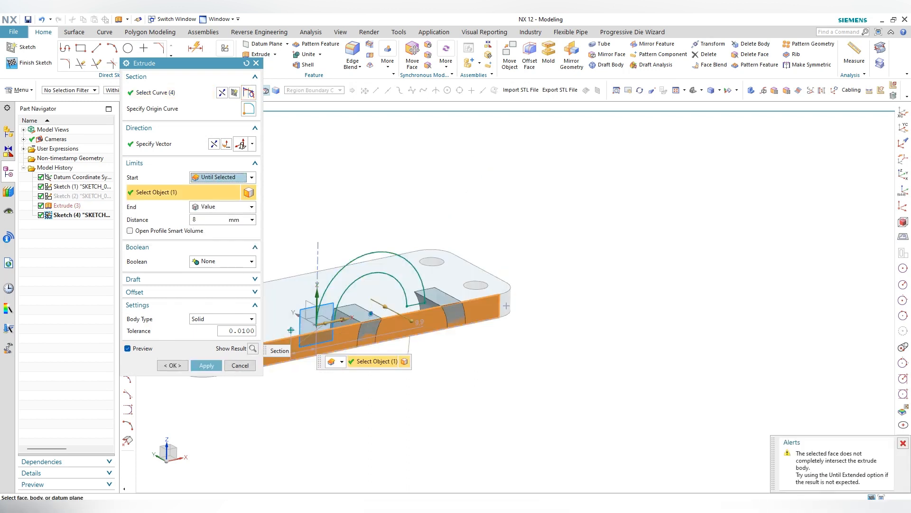
pyautogui.press('Escape')
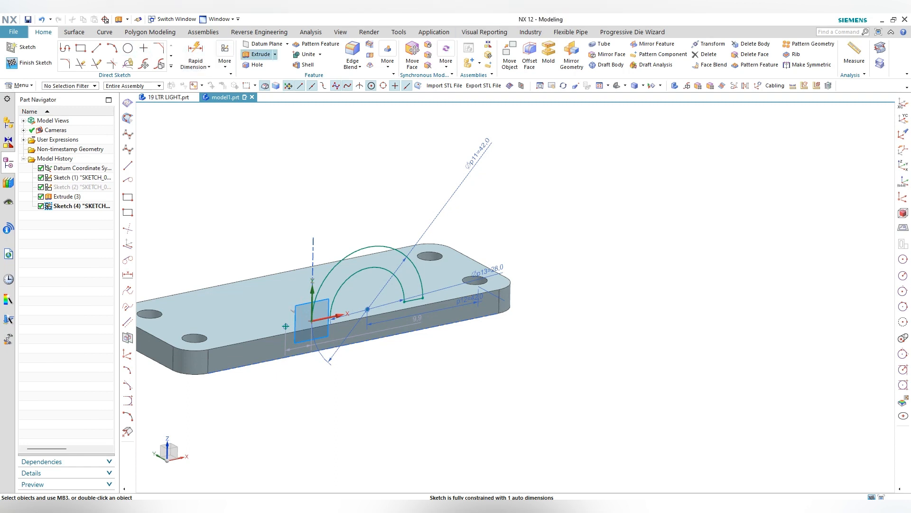
pyautogui.click(257, 54)
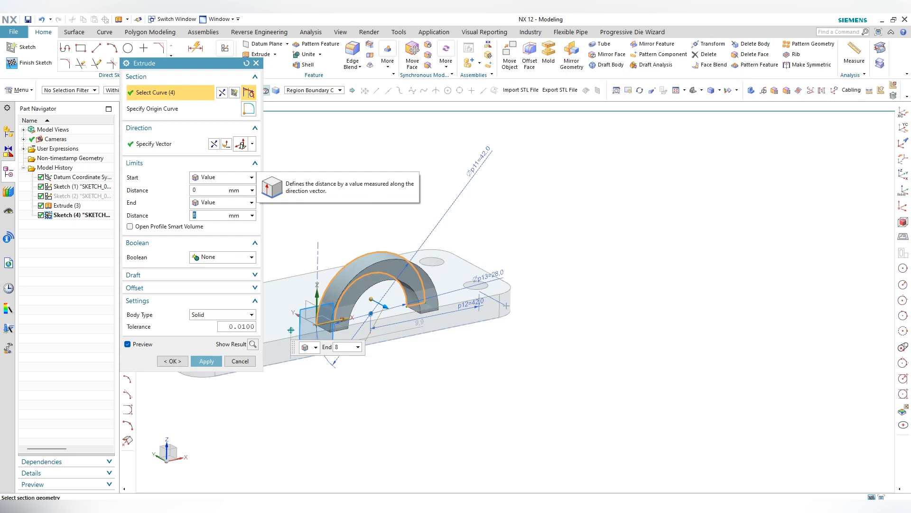
pyautogui.click(223, 177)
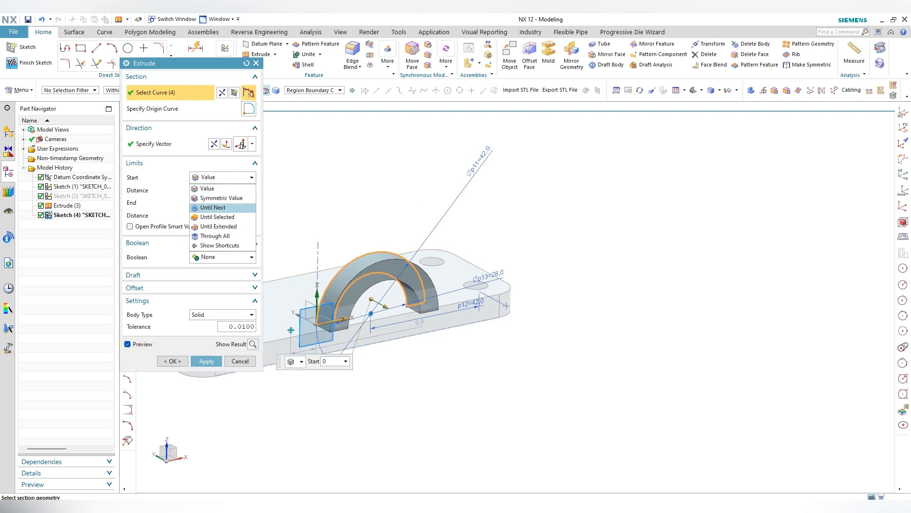
pyautogui.click(216, 209)
pyautogui.click(489, 308)
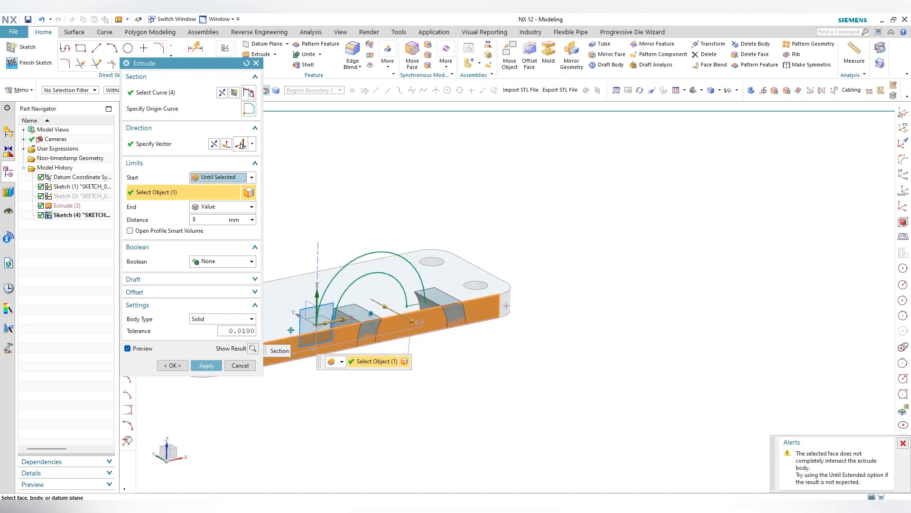
pyautogui.click(214, 144)
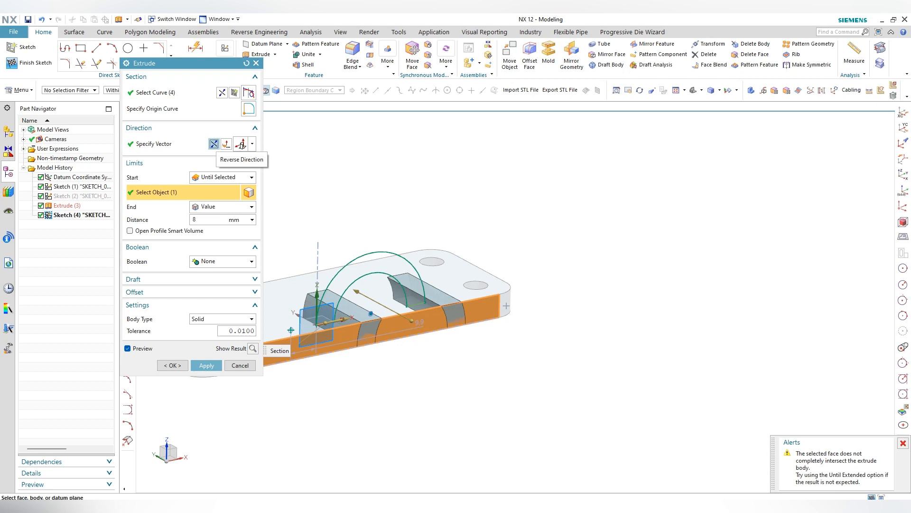
pyautogui.press('Escape')
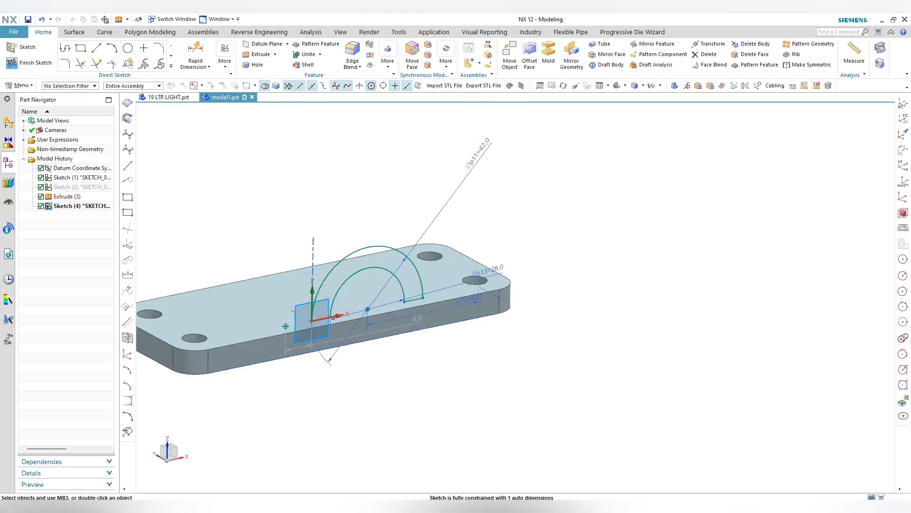
# Begin extruding the half-ring profile with its start limit set to Until Extended at the plate's front long side face
pyautogui.click(261, 54)
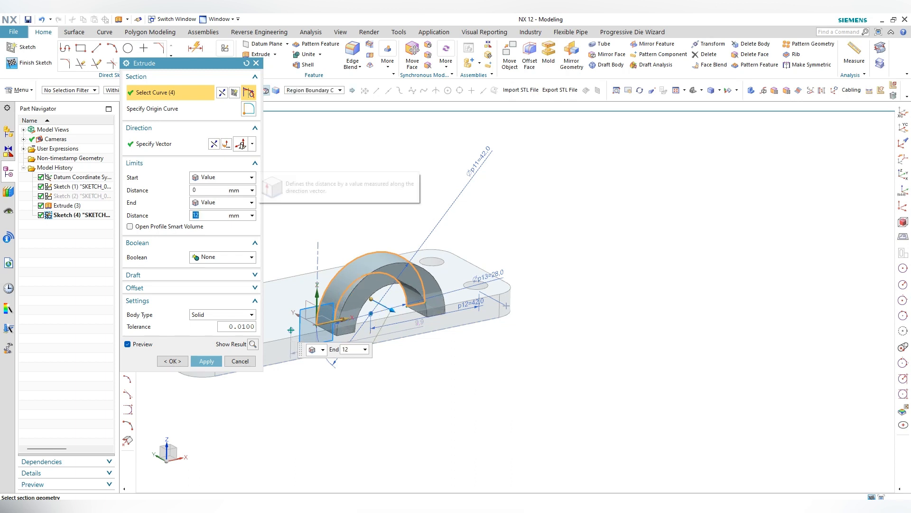
pyautogui.click(250, 177)
pyautogui.click(218, 226)
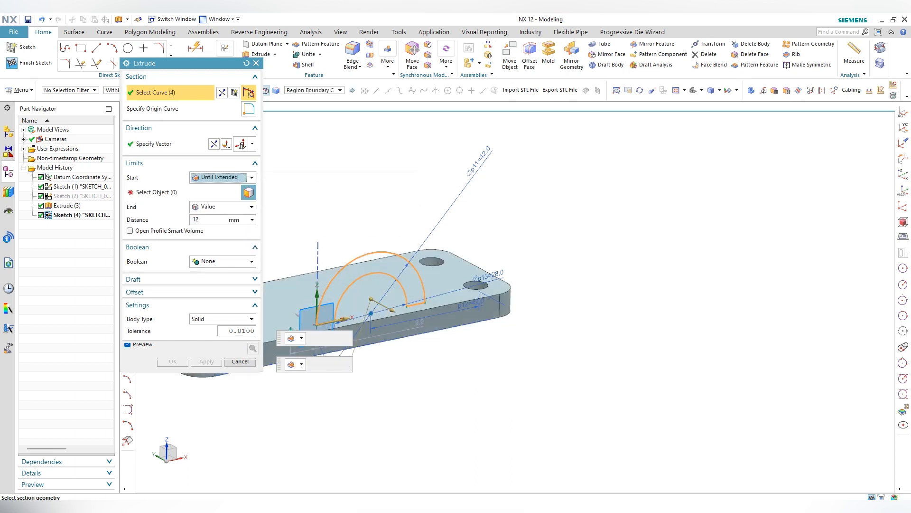
pyautogui.click(487, 308)
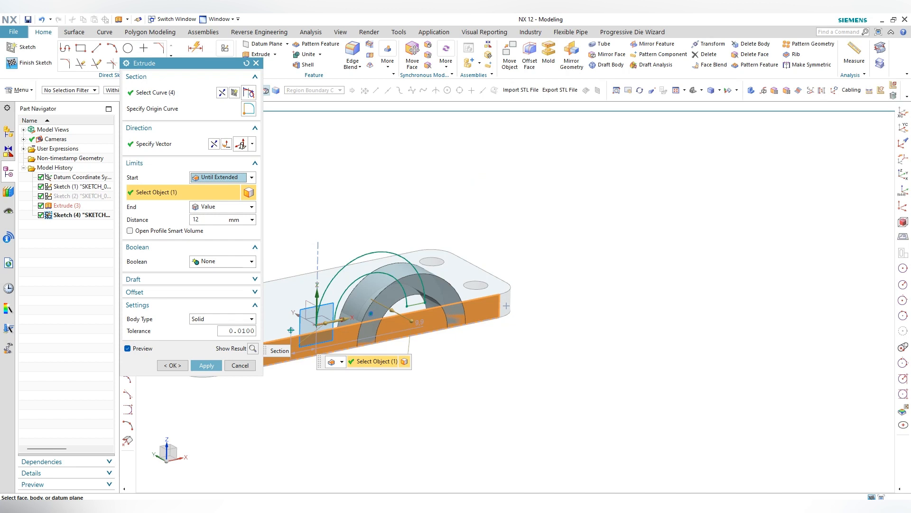
pyautogui.moveTo(487, 309); pyautogui.dragTo(522, 361, button='middle')
pyautogui.scroll(-2, 522, 361)
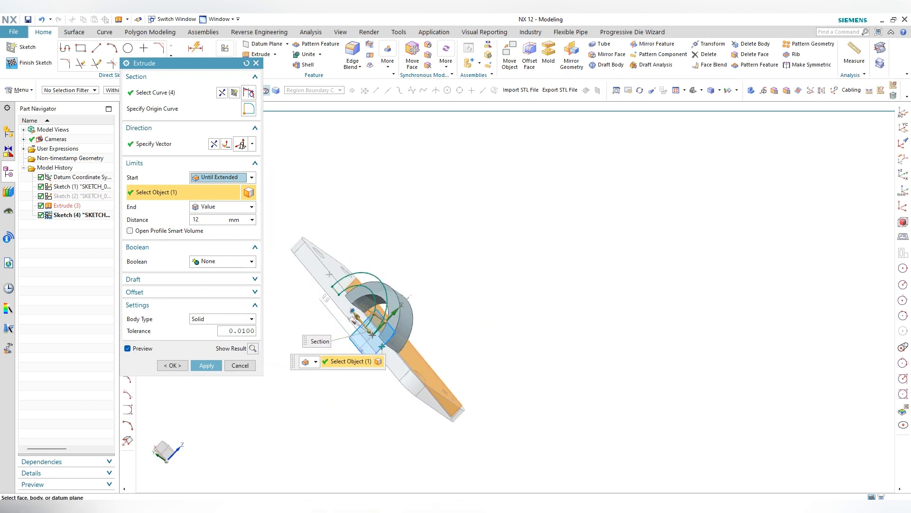
pyautogui.moveTo(329, 274); pyautogui.dragTo(352, 238, button='middle')
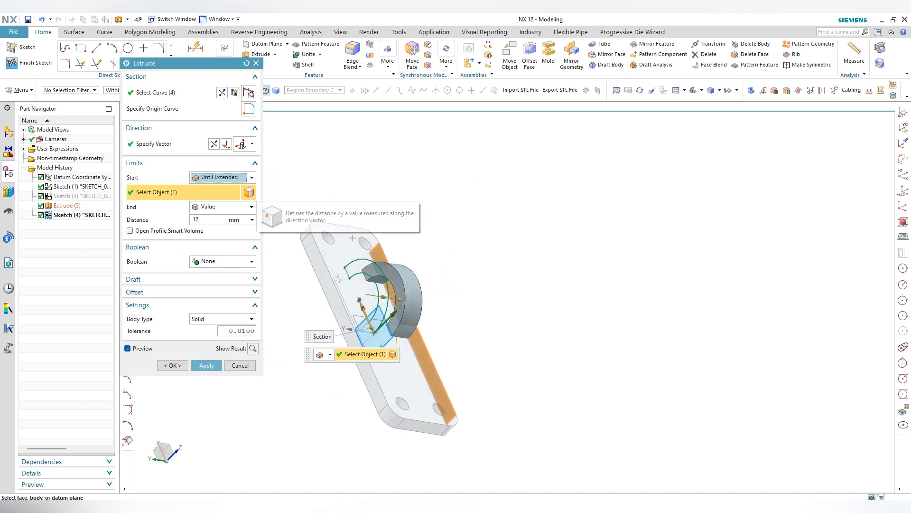
# Set the end limit to Until Extended at the plate's opposite long side face and create the half-ring extrusion
pyautogui.click(223, 207)
pyautogui.click(218, 254)
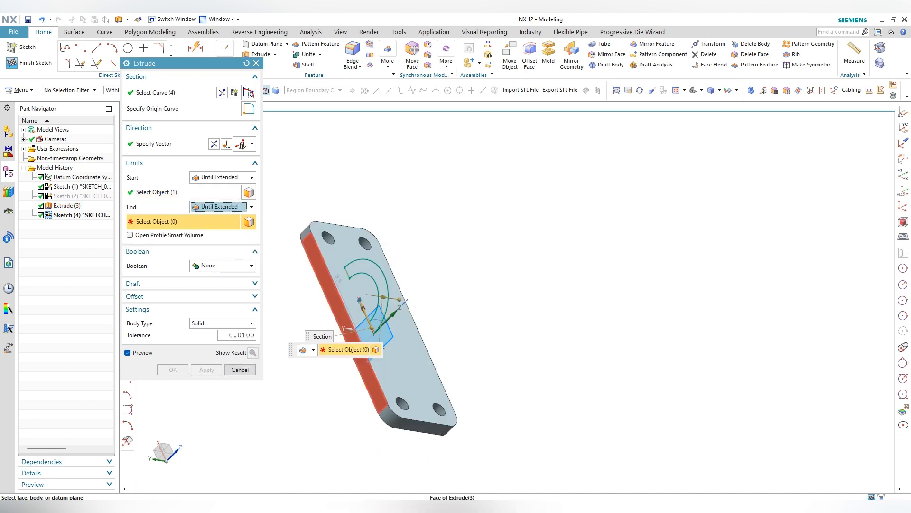
pyautogui.click(336, 306)
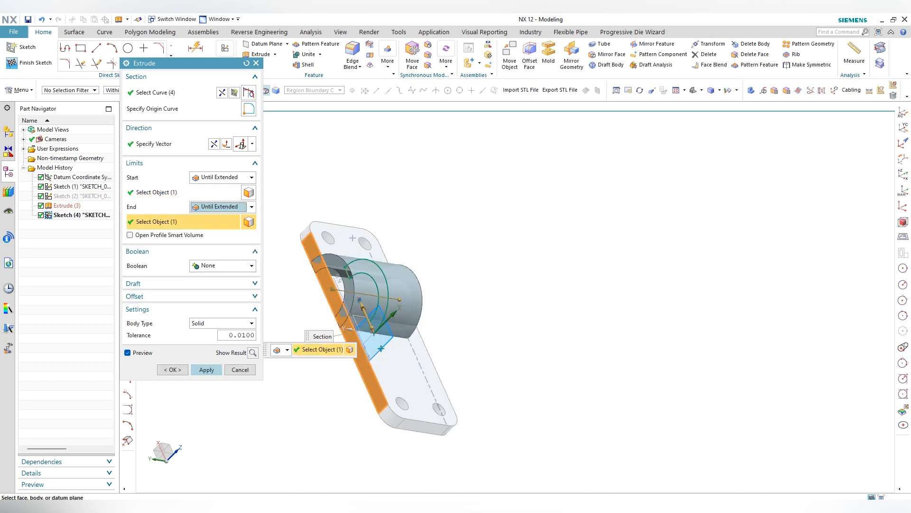
pyautogui.click(206, 369)
pyautogui.click(239, 370)
# Subtract the half-ring body from the plate body, keeping the tool body
pyautogui.moveTo(380, 285); pyautogui.dragTo(376, 326, button='middle')
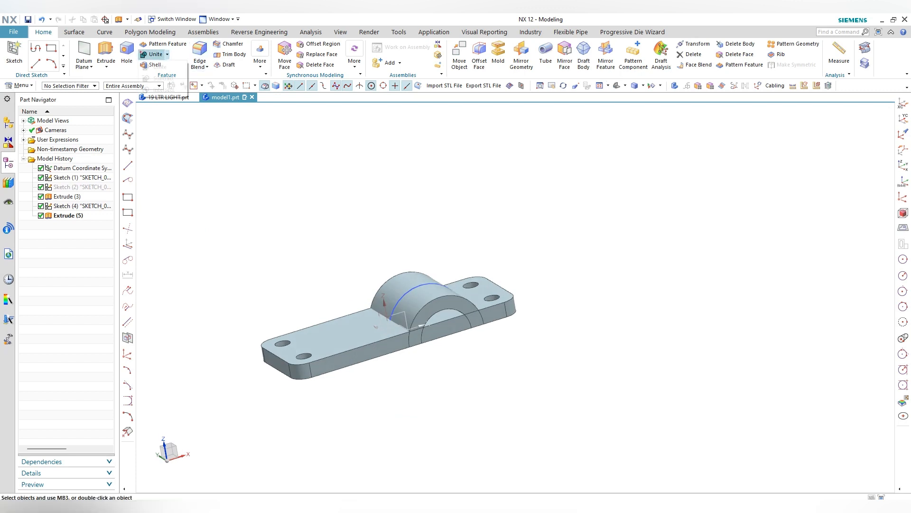
pyautogui.click(156, 77)
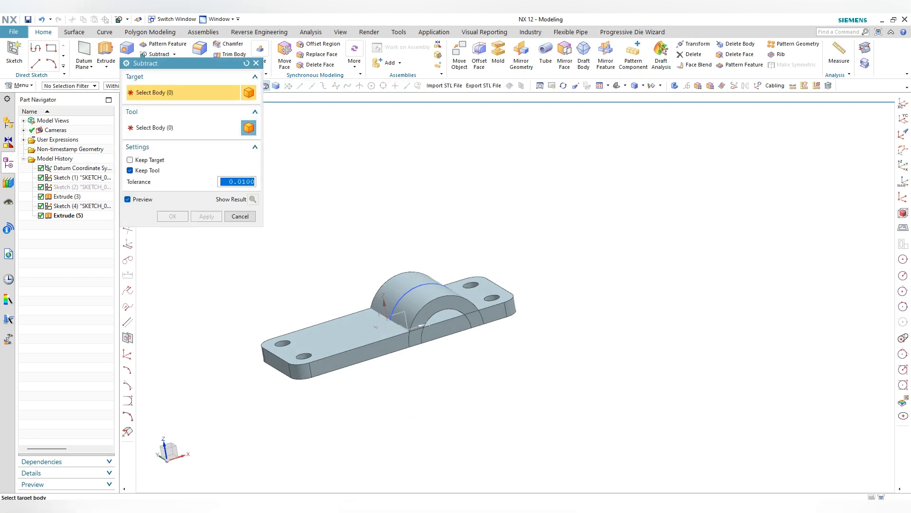
pyautogui.click(352, 332)
pyautogui.click(427, 287)
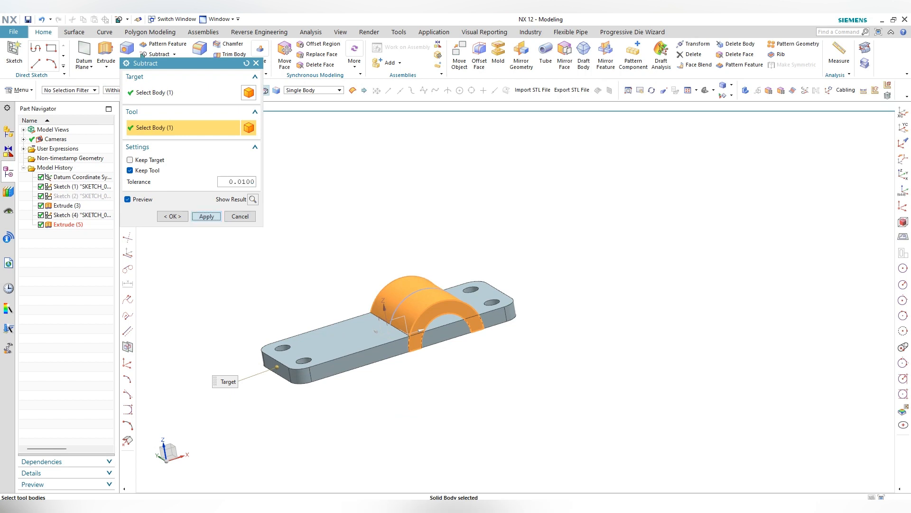
pyautogui.click(206, 216)
pyautogui.click(240, 216)
# Delete the leftover plate body inside the half-ring's opening
pyautogui.click(736, 43)
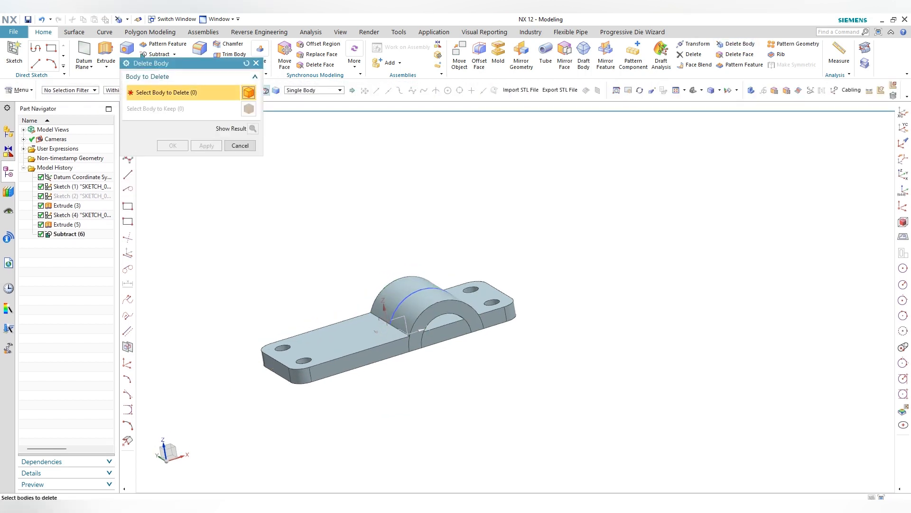
pyautogui.click(444, 323)
pyautogui.press('Escape')
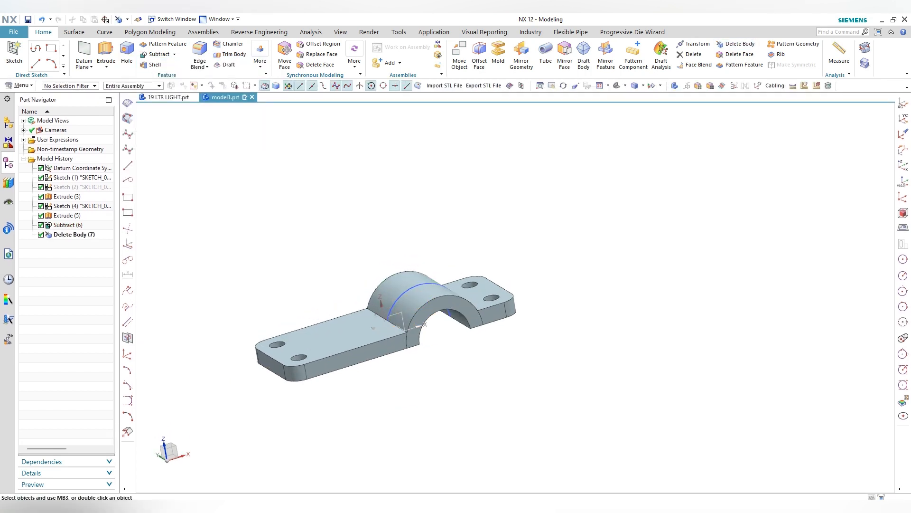
# Hide the half-ring sketch in the model
pyautogui.moveTo(419, 327); pyautogui.dragTo(382, 304, button='middle')
pyautogui.press('F8')
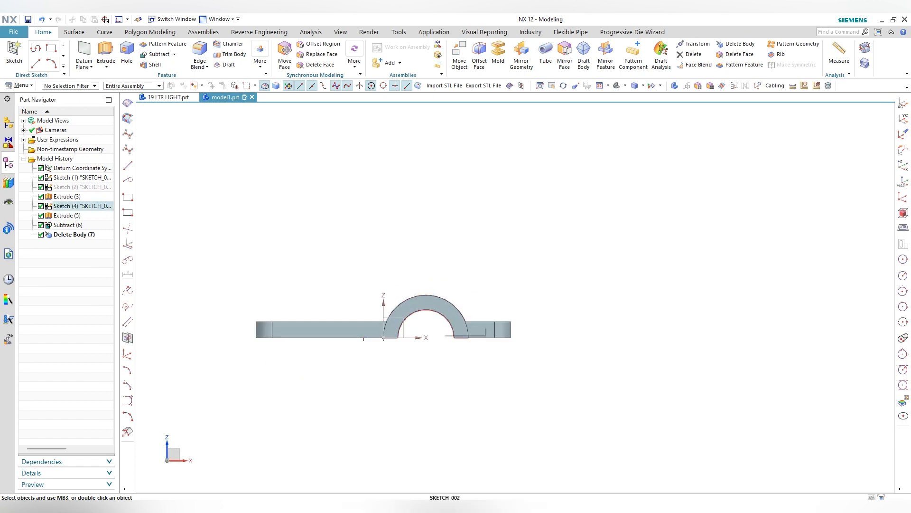
pyautogui.click(453, 331)
pyautogui.hotkey('ctrl', 'b')
pyautogui.moveTo(453, 330)
pyautogui.mouseDown(button='middle')
pyautogui.moveTo(480, 336)
pyautogui.moveTo(333, 329)
pyautogui.mouseUp(button='middle')
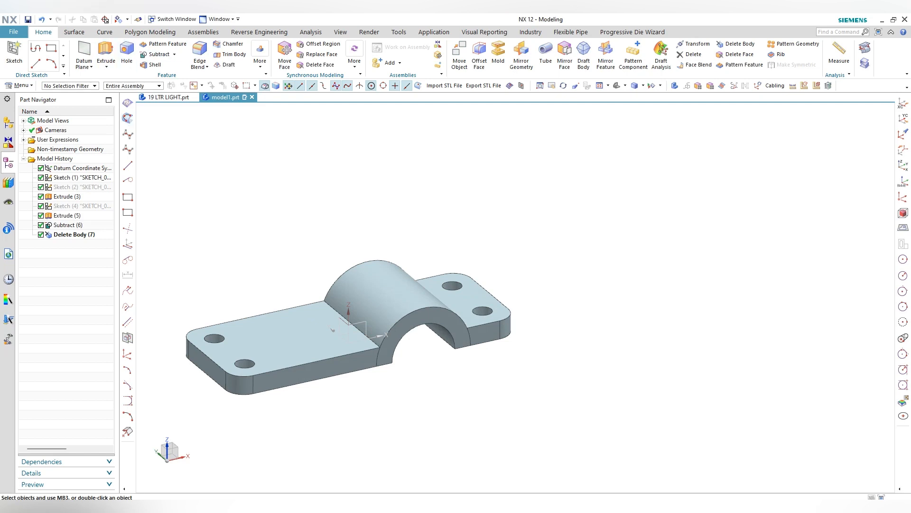
# Unite the half-ring body with the long plate section, and unite the short plate section on its other side into the same body
pyautogui.click(175, 54)
pyautogui.click(154, 67)
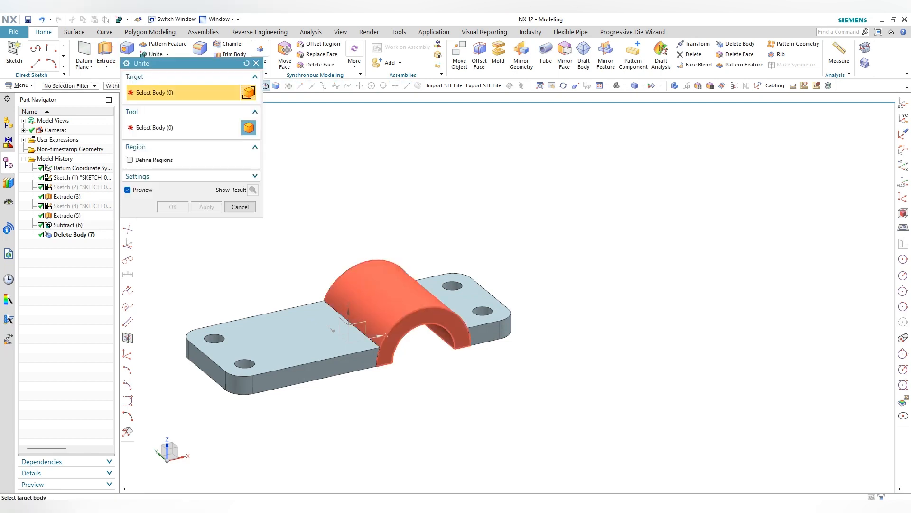
pyautogui.click(367, 282)
pyautogui.click(304, 332)
pyautogui.click(206, 206)
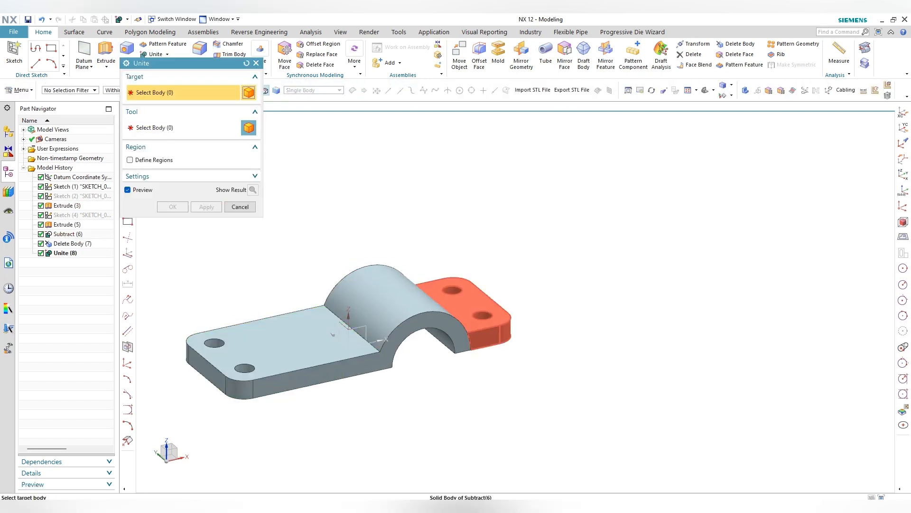
pyautogui.click(460, 297)
pyautogui.click(463, 319)
pyautogui.middleClick(463, 319)
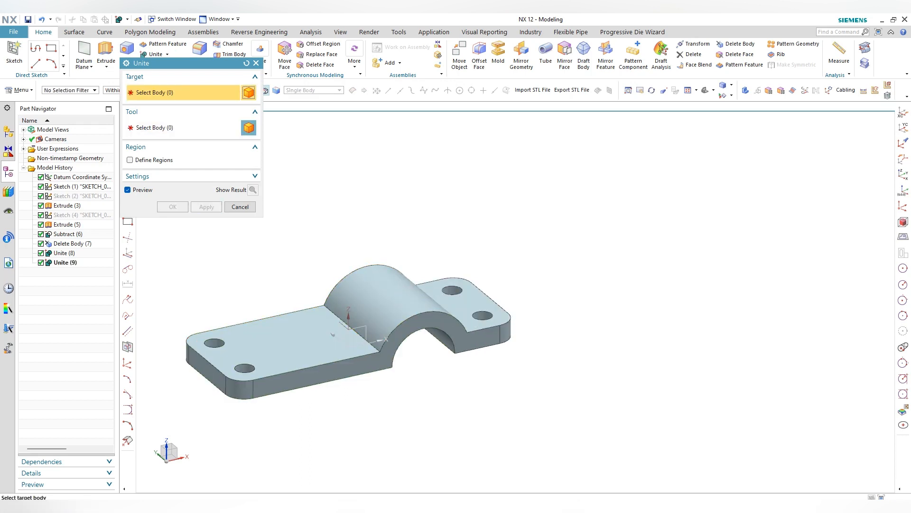
pyautogui.click(240, 206)
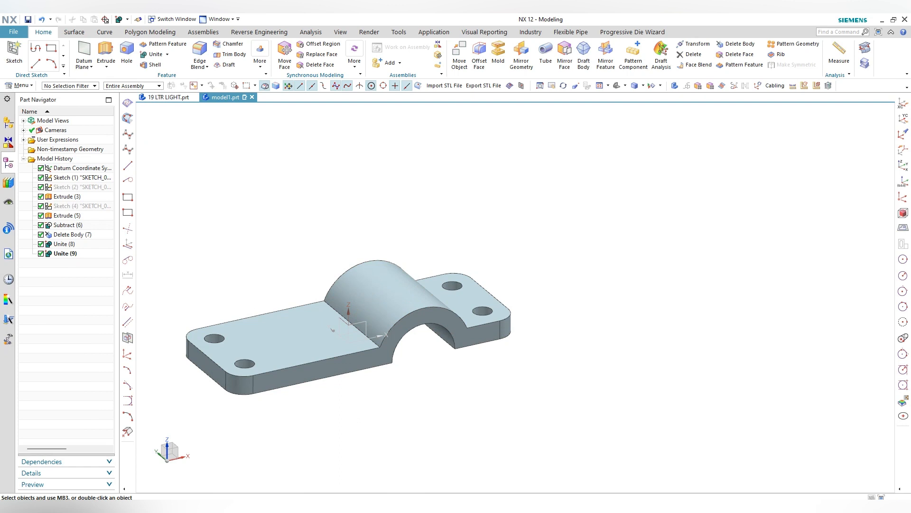
# Create a datum plane offset 28 mm from the plate's underside, with the offset reversed to point upward over the arch
pyautogui.moveTo(379, 313); pyautogui.dragTo(394, 356, button='middle')
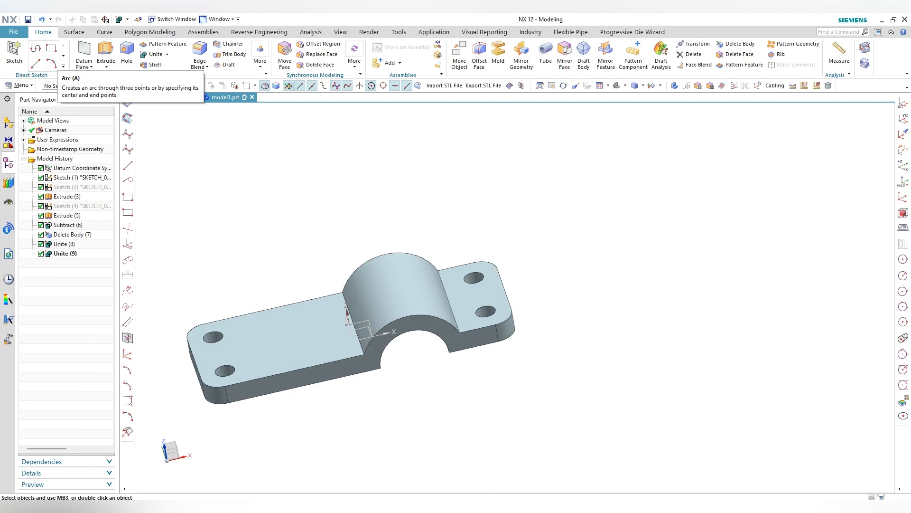
pyautogui.moveTo(394, 356); pyautogui.dragTo(394, 266, button='middle')
pyautogui.click(84, 53)
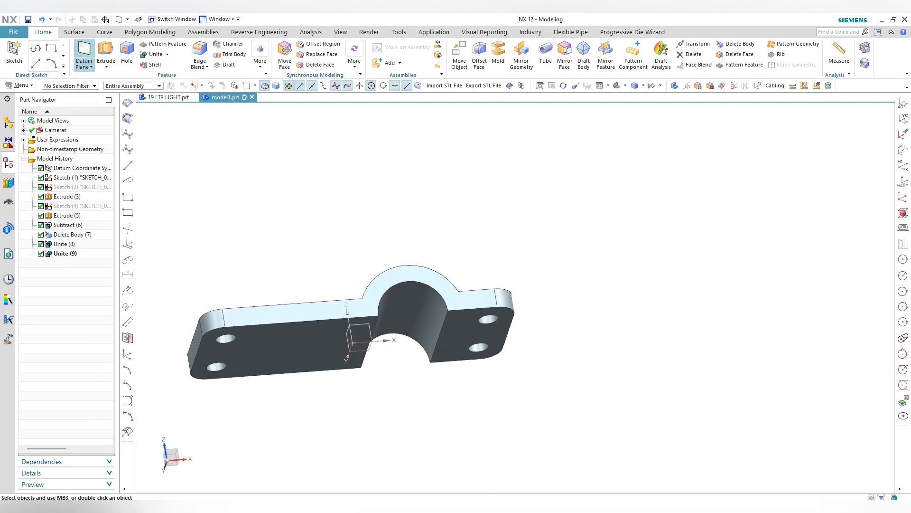
pyautogui.click(475, 329)
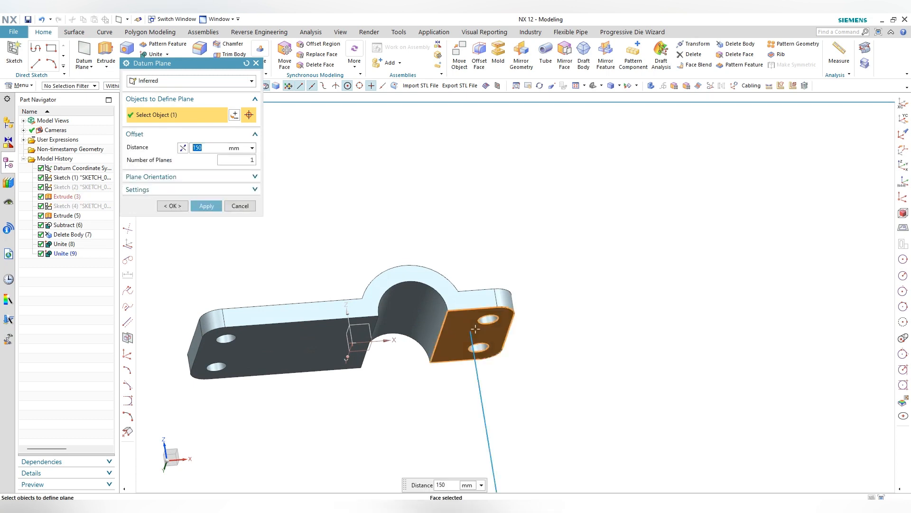
pyautogui.write('28')
pyautogui.press('Return')
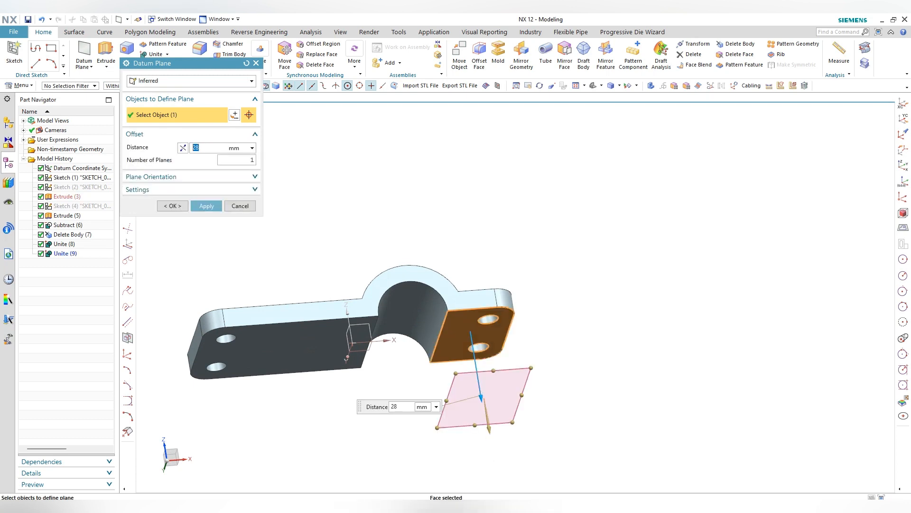
pyautogui.click(183, 148)
pyautogui.click(206, 205)
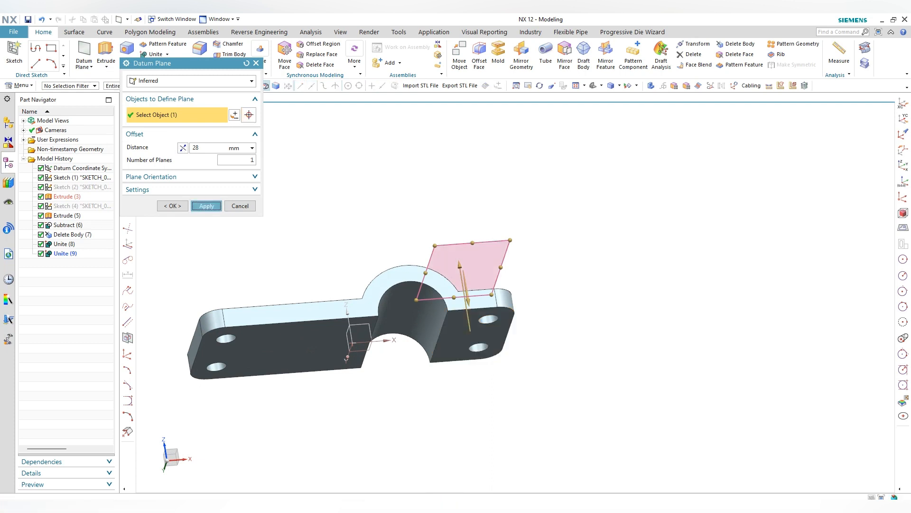
# Start a new sketch on the offset datum plane above the plate, viewed from the top
pyautogui.hotkey('ctrl', 'alt', 't')
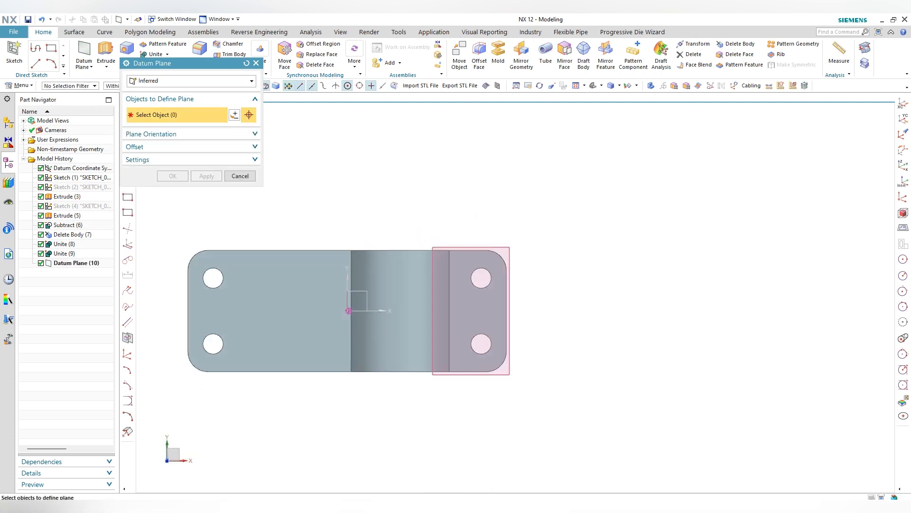
pyautogui.click(14, 53)
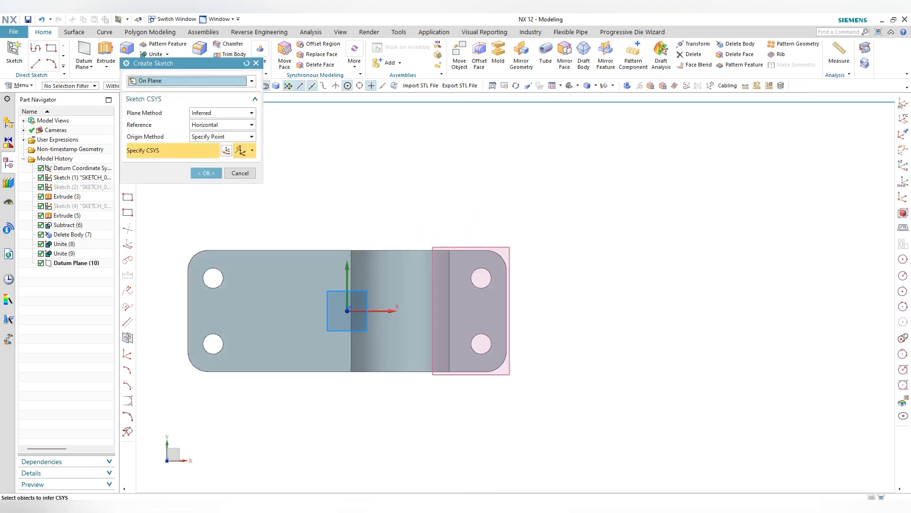
pyautogui.click(447, 247)
pyautogui.click(206, 173)
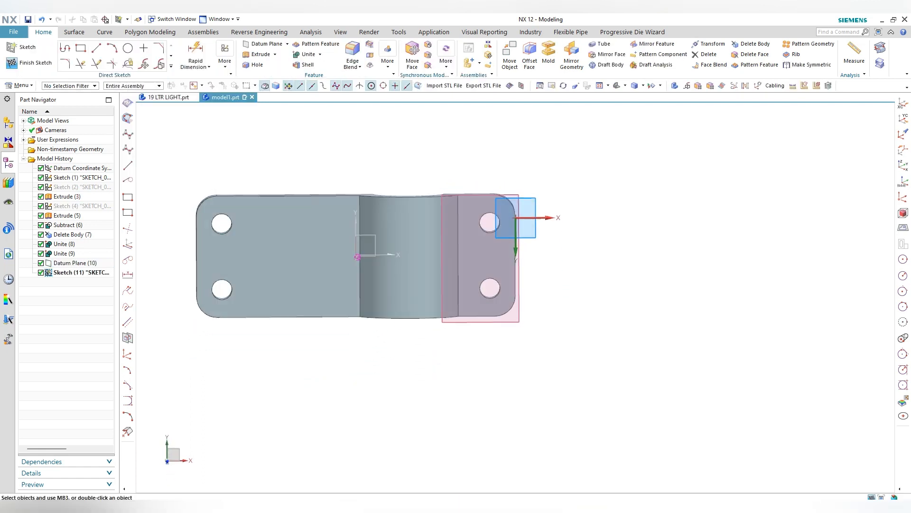
# Sketch a 48 mm line along the arch's crest, joining the midpoints of its two end edges
pyautogui.click(96, 48)
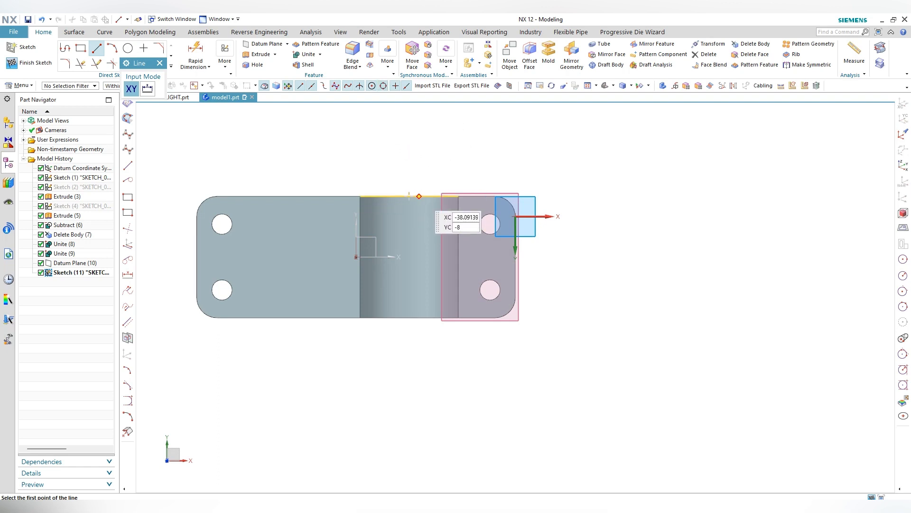
pyautogui.click(409, 196)
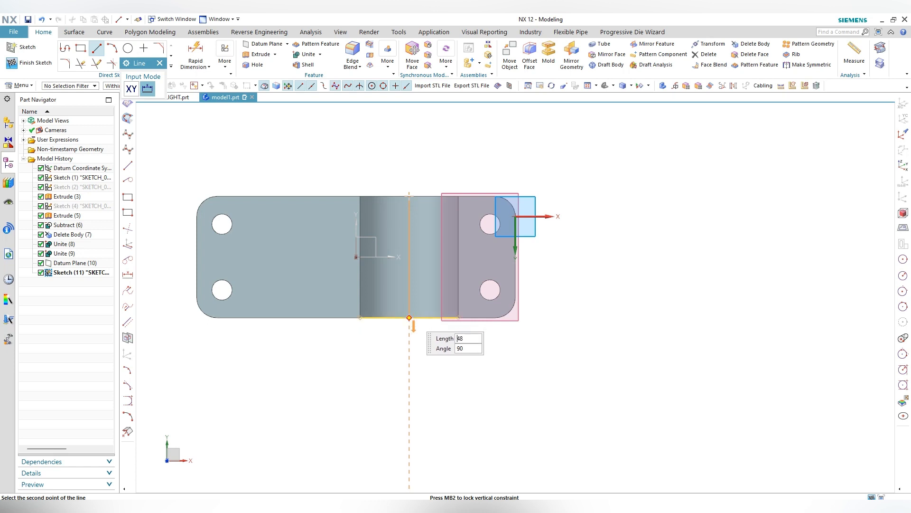
pyautogui.click(409, 317)
# Sketch a 22 mm diameter circle centred on the midpoint of the crest line
pyautogui.click(128, 48)
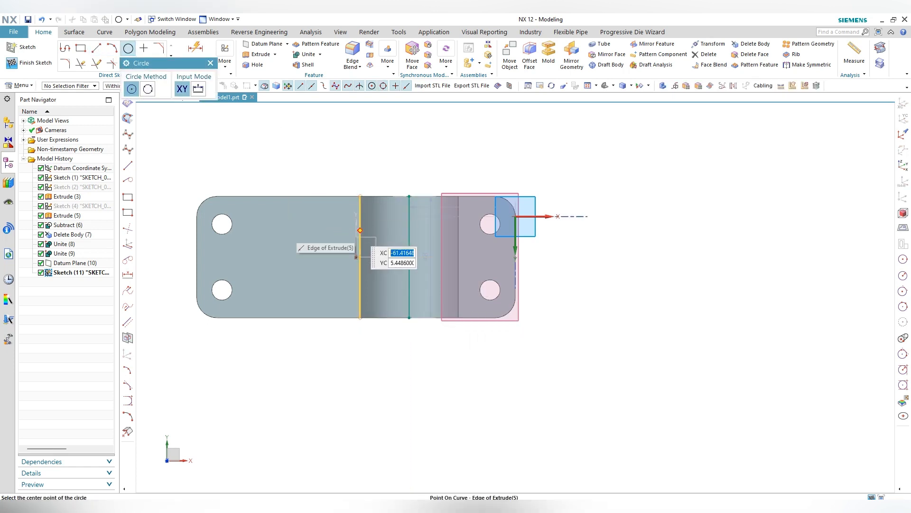
pyautogui.click(409, 257)
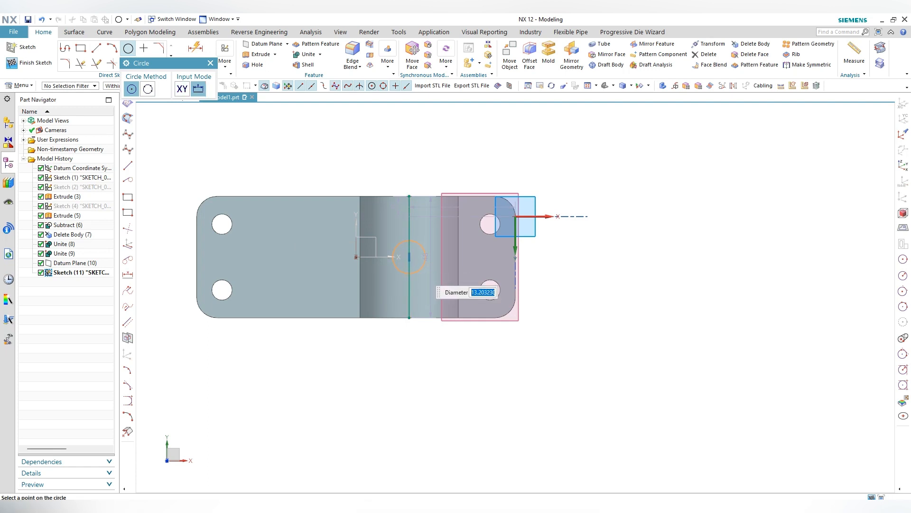
pyautogui.press('Return')
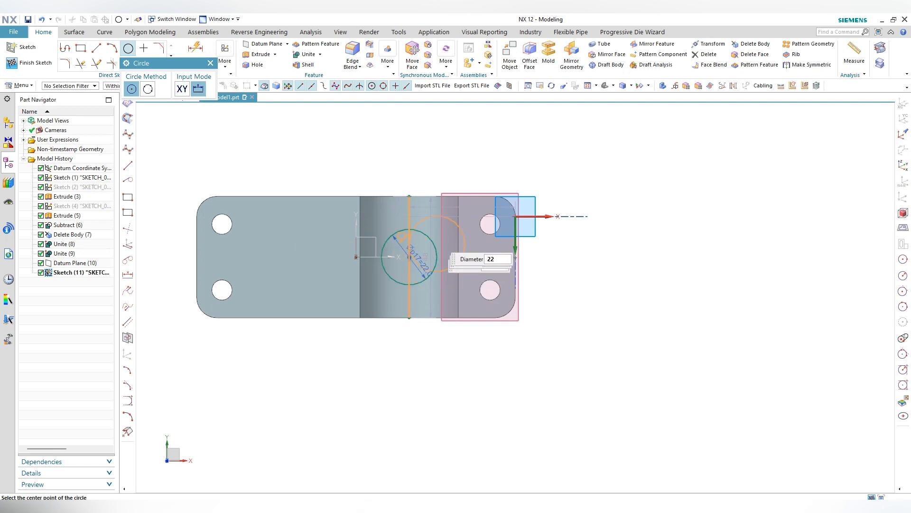
pyautogui.rightClick(428, 175)
pyautogui.click(446, 198)
pyautogui.click(442, 207)
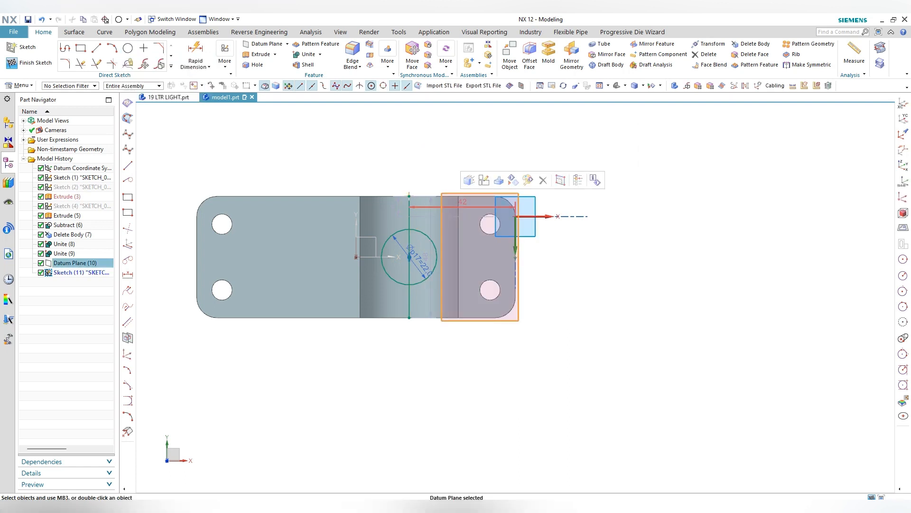
# Sketch a 12 mm diameter circle concentric with the 22 mm circle
pyautogui.click(128, 48)
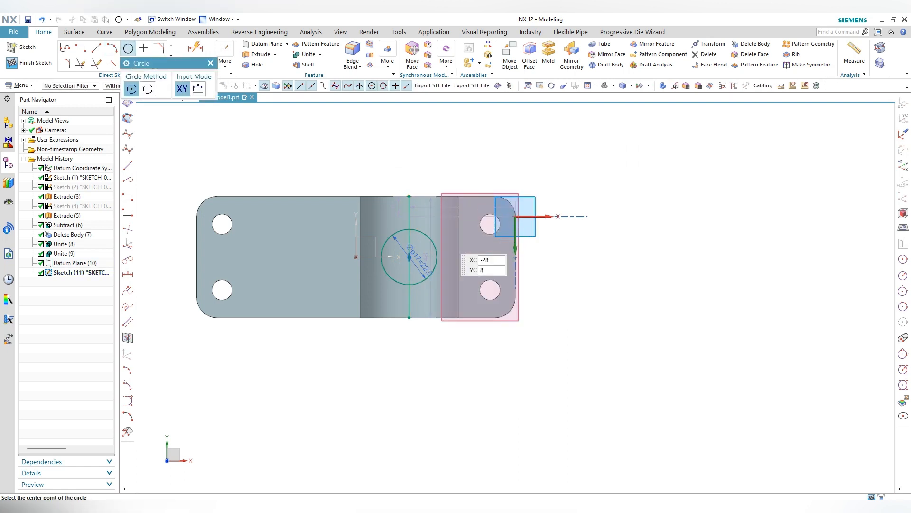
pyautogui.scroll(3, 415, 257)
pyautogui.click(404, 257)
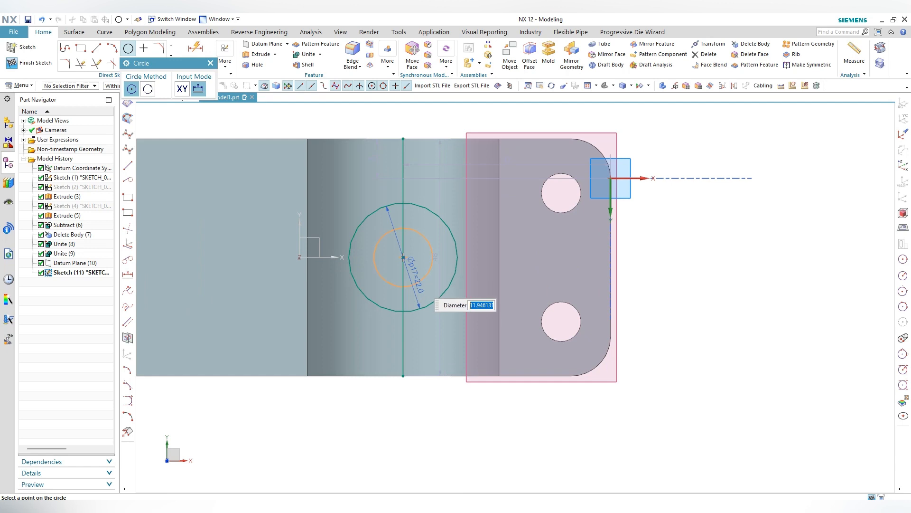
pyautogui.press('Return')
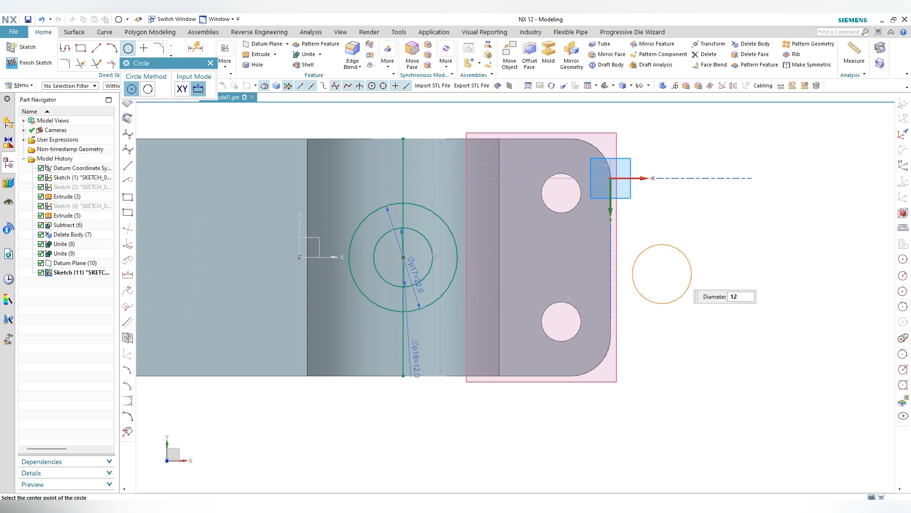
pyautogui.rightClick(691, 232)
pyautogui.click(709, 256)
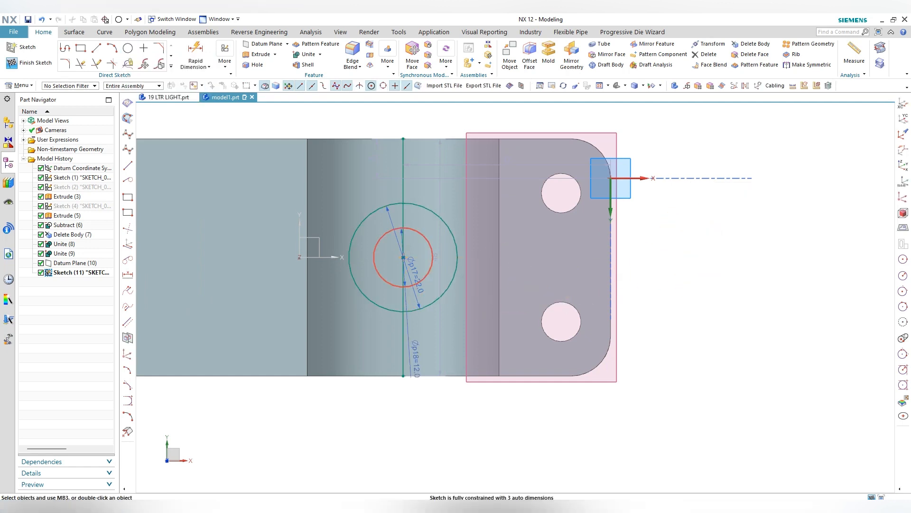
# Convert the crest line to reference and finish the sketch
pyautogui.rightClick(403, 166)
pyautogui.click(429, 155)
pyautogui.hotkey('ctrl', 'q')
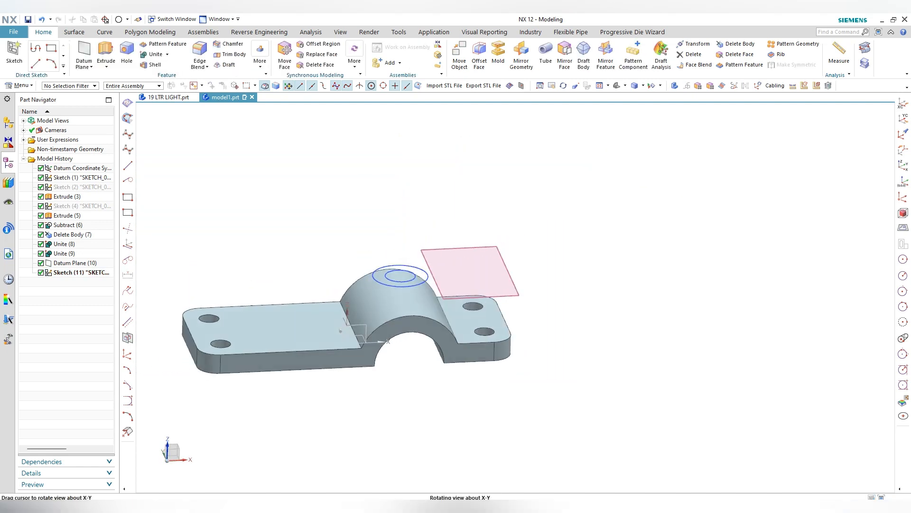
# Begin an extrusion of only the 22 mm circle using the Single Curve rule, with a start distance of 0 mm
pyautogui.click(105, 54)
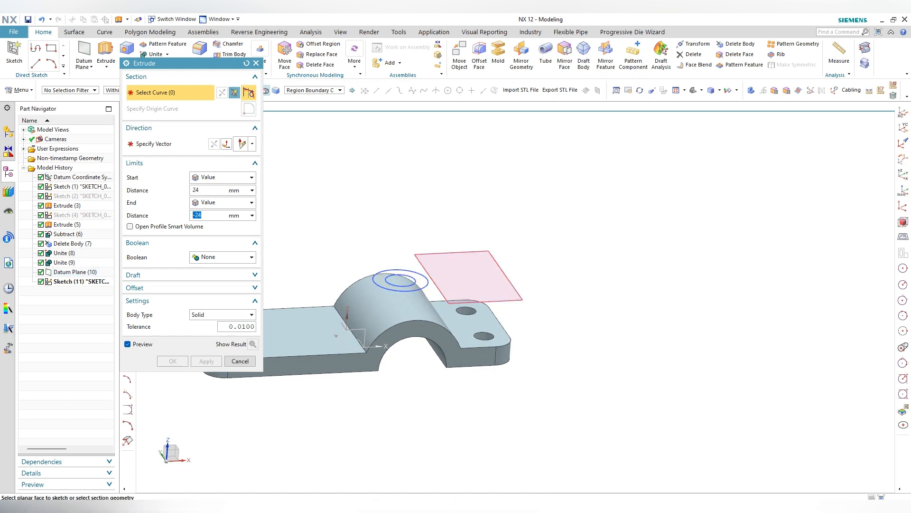
pyautogui.click(313, 90)
pyautogui.click(300, 99)
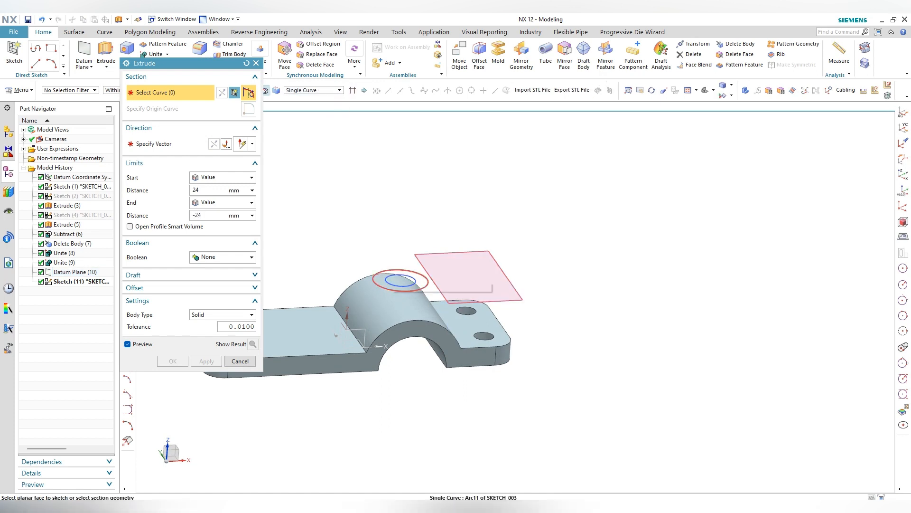
pyautogui.click(393, 270)
pyautogui.click(209, 190)
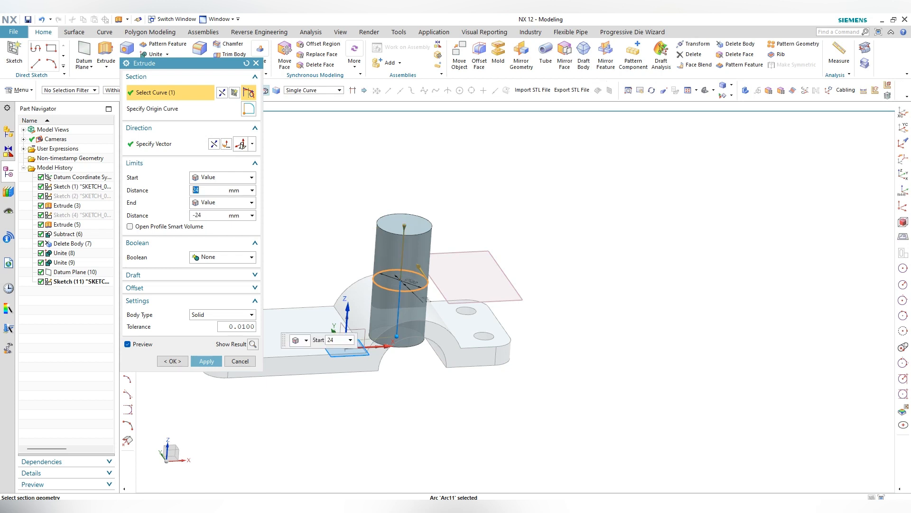
pyautogui.write('0')
pyautogui.press('Return')
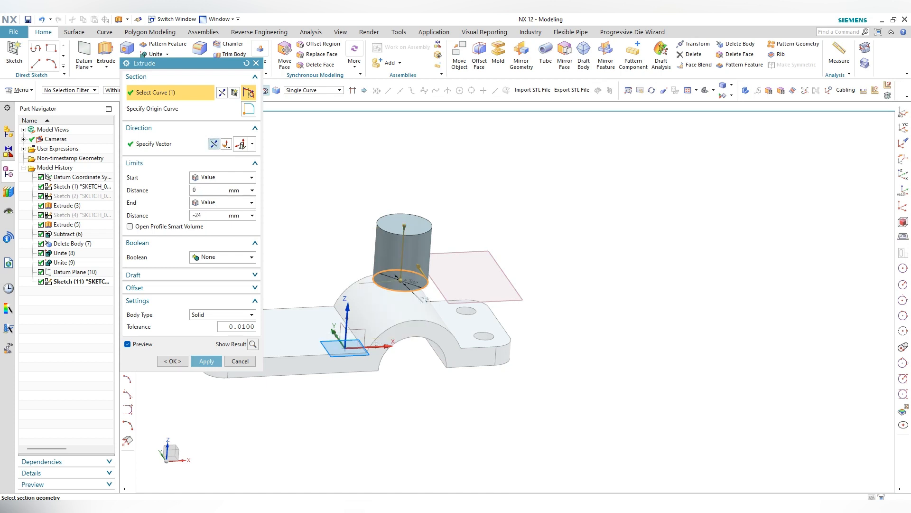
# Reverse the extrusion direction toward the arch, set the end limit to Until Extended at the arch's outer face, and create the boss
pyautogui.click(214, 144)
pyautogui.click(223, 203)
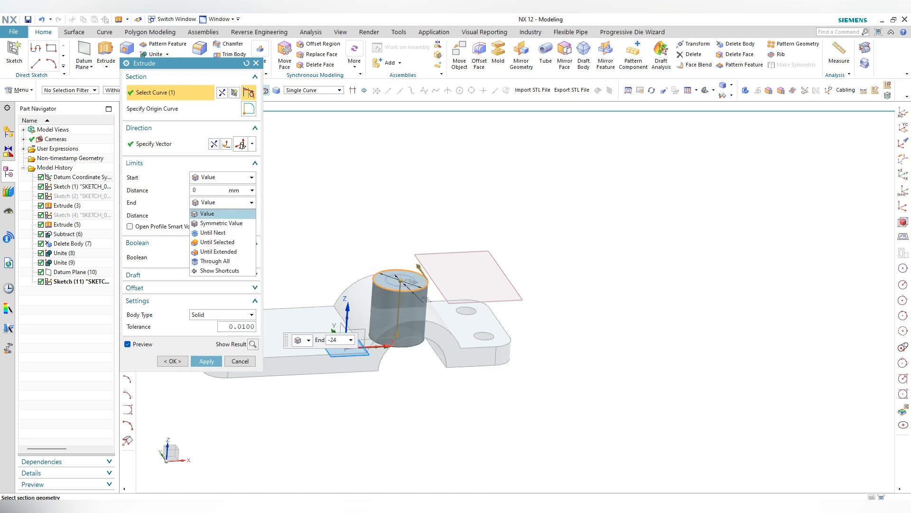
pyautogui.click(219, 252)
pyautogui.click(361, 299)
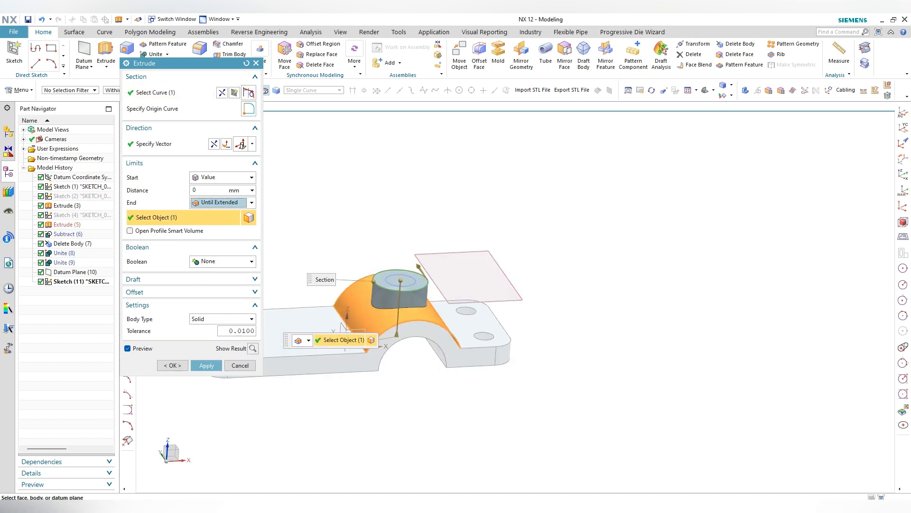
pyautogui.click(206, 365)
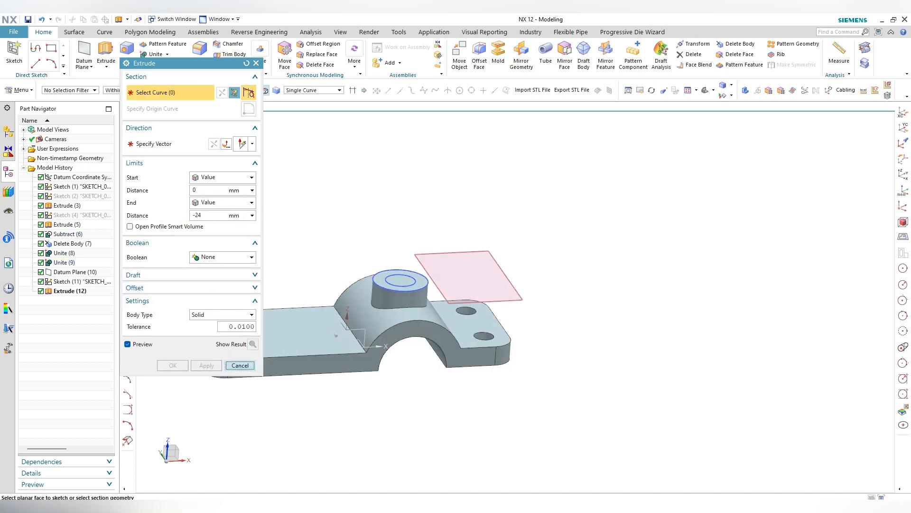
pyautogui.click(239, 365)
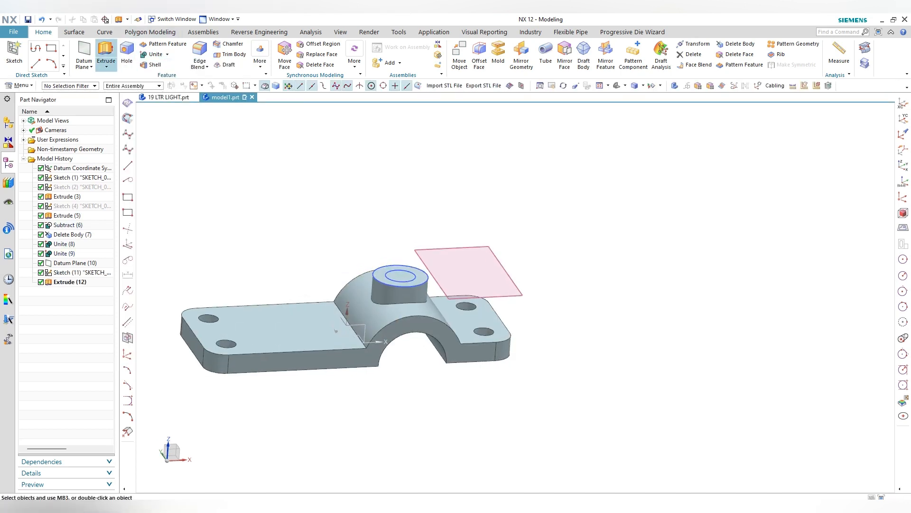
# Unite the cylindrical boss with the arched plate body
pyautogui.click(106, 55)
pyautogui.scroll(3, 406, 274)
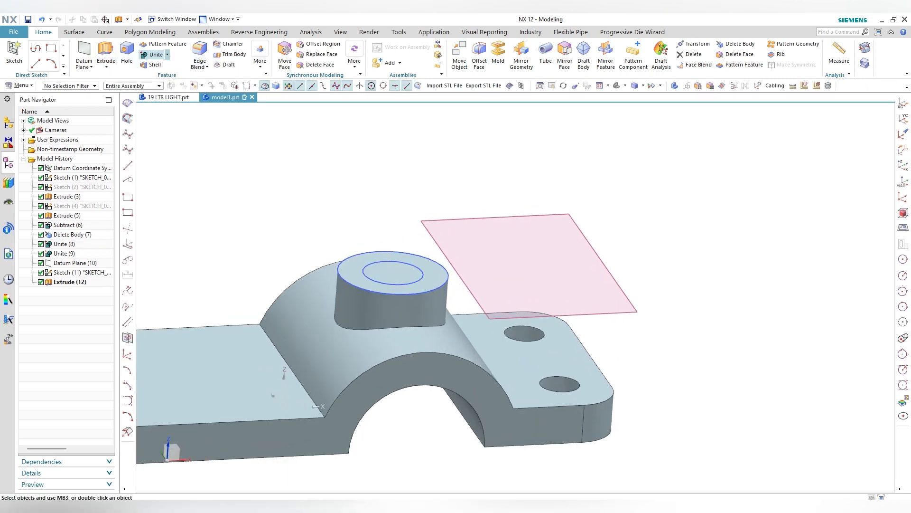
pyautogui.click(156, 54)
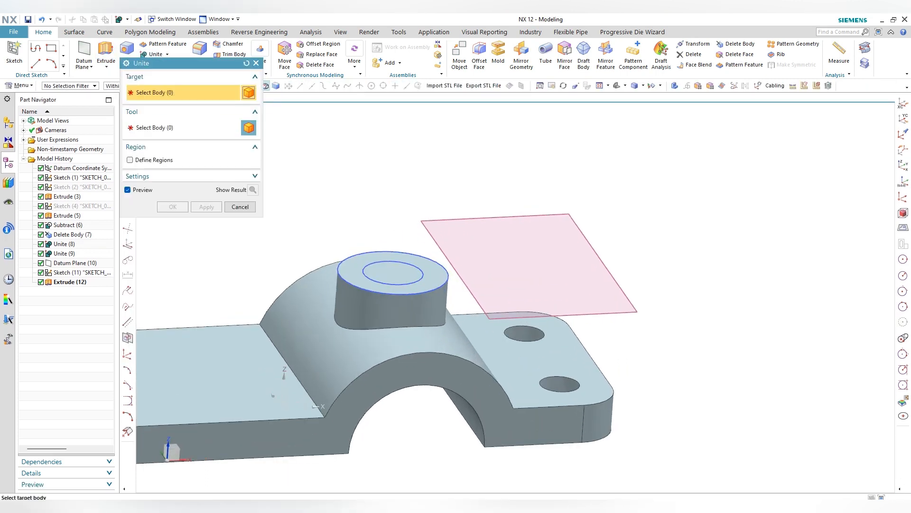
pyautogui.click(391, 305)
pyautogui.click(343, 339)
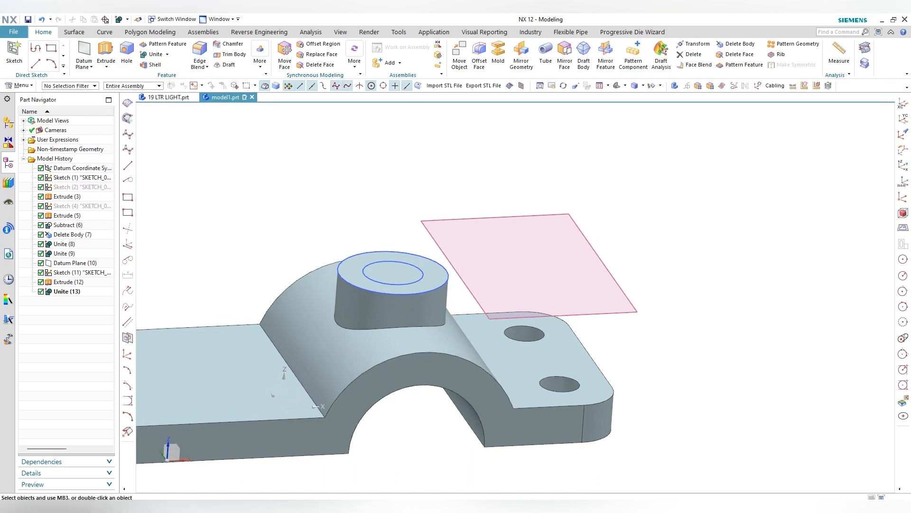
# Extrude the 12 mm inner circle from 29 mm to -24 mm and subtract it to cut a hole through the boss and arch
pyautogui.click(106, 55)
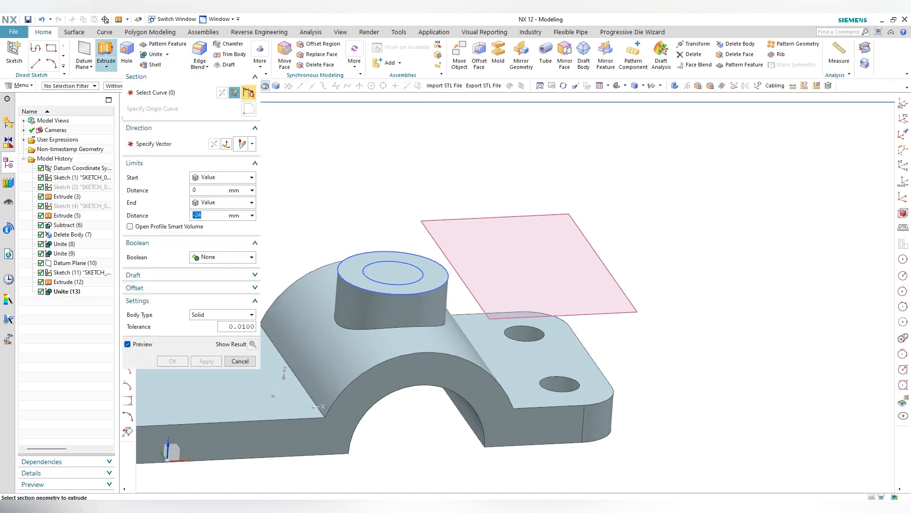
pyautogui.click(393, 283)
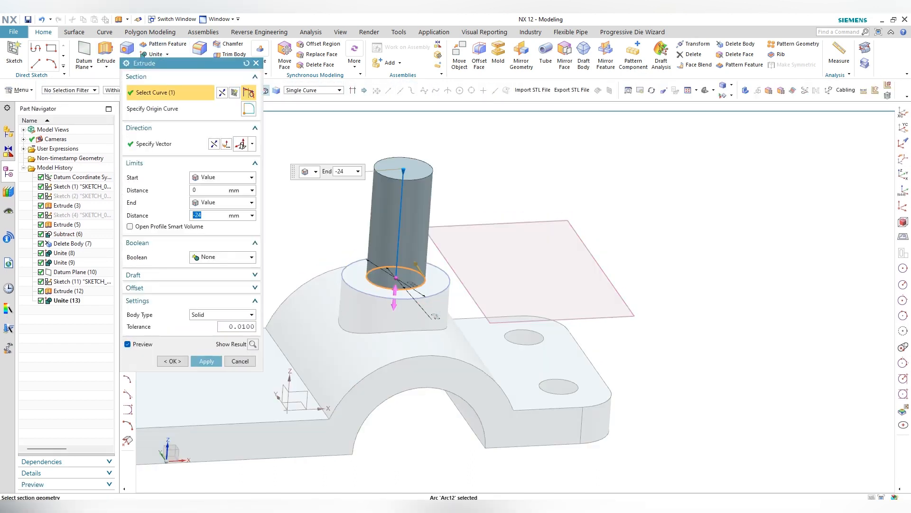
pyautogui.moveTo(396, 277); pyautogui.dragTo(386, 409)
pyautogui.click(223, 257)
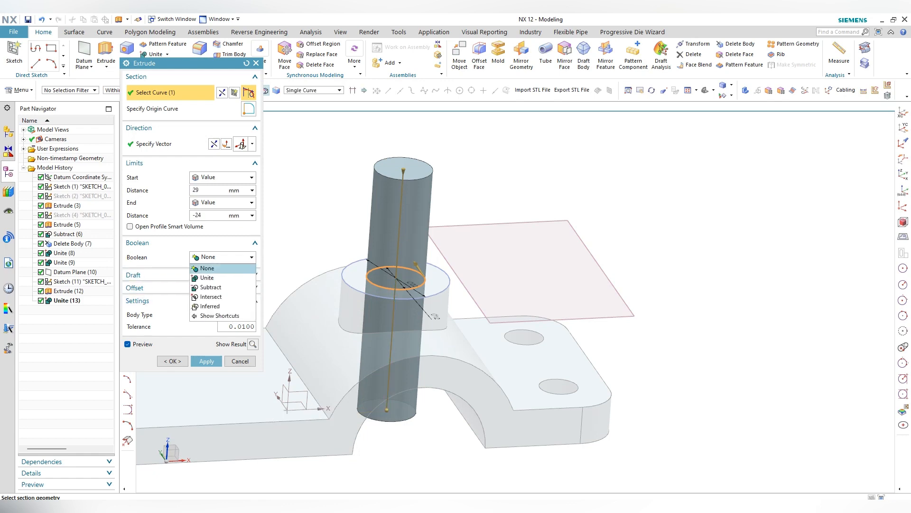
pyautogui.click(209, 287)
pyautogui.click(172, 377)
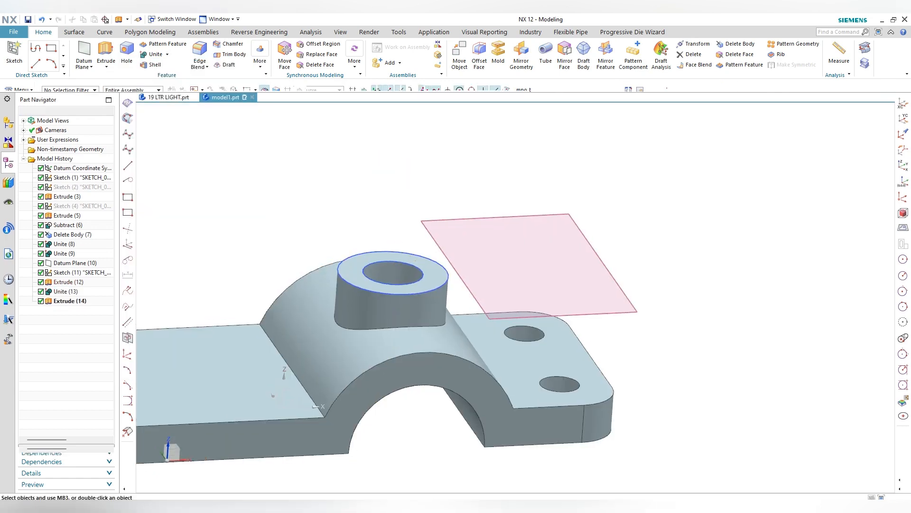
# Hide the boss's circle sketch and its datum plane
pyautogui.click(443, 267)
pyautogui.click(490, 295)
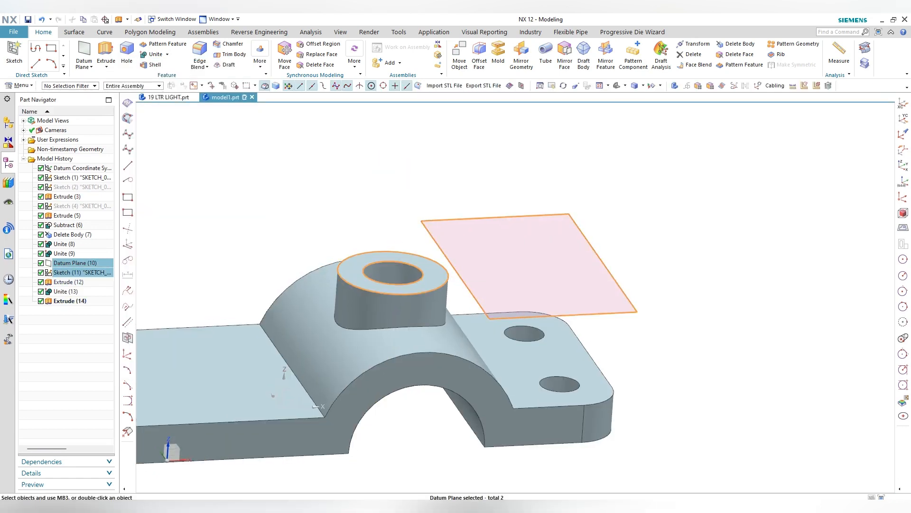
pyautogui.hotkey('ctrl', 'b')
pyautogui.scroll(-3, 490, 295)
pyautogui.moveTo(490, 295); pyautogui.dragTo(481, 311, button='middle')
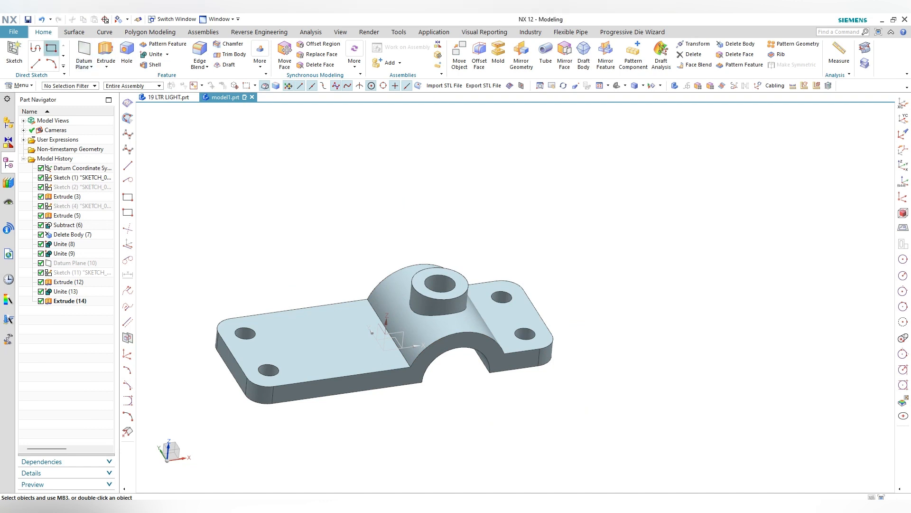
# Start a sketch on the XZ plane and draw a circle about 14.5 mm in diameter above the plate's long side
pyautogui.click(14, 54)
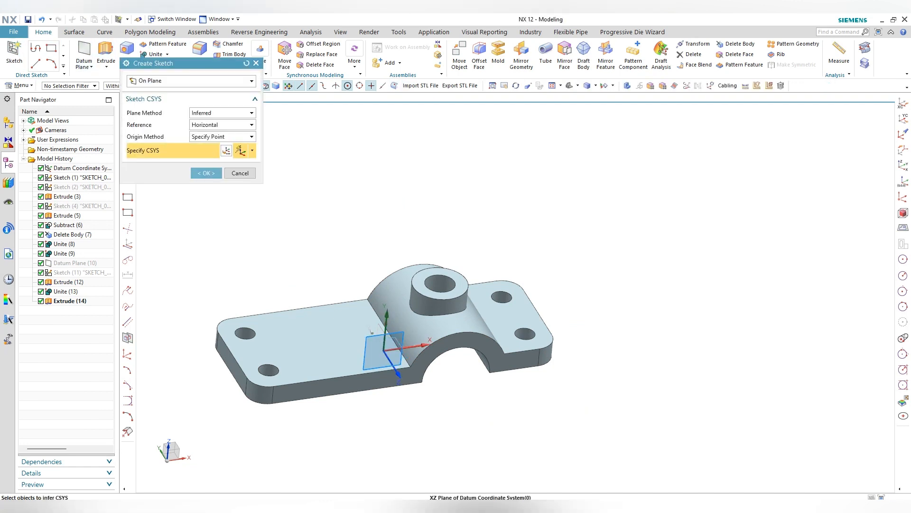
pyautogui.click(394, 340)
pyautogui.middleClick(393, 340)
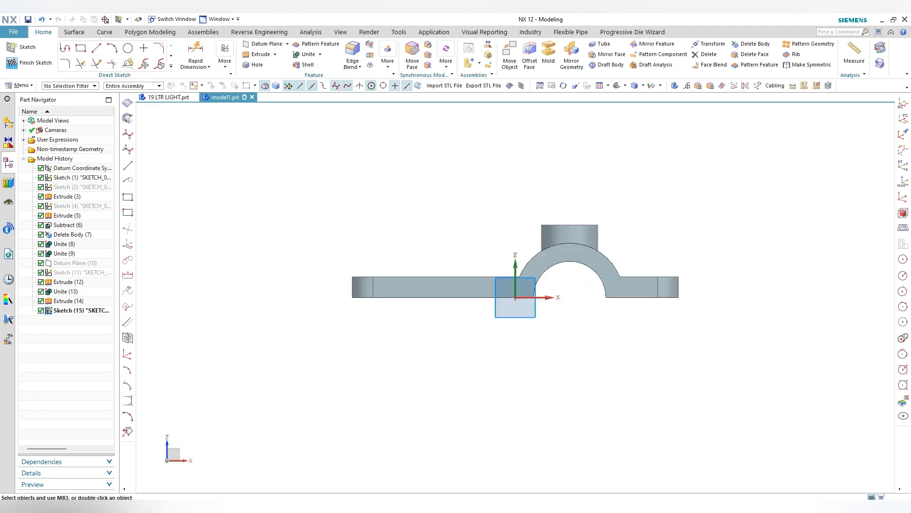
pyautogui.click(128, 48)
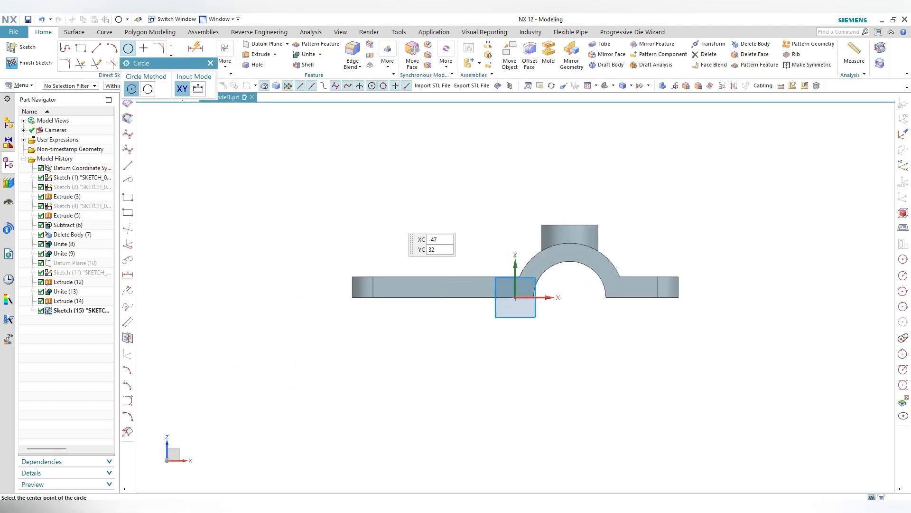
pyautogui.click(402, 211)
pyautogui.press('Escape')
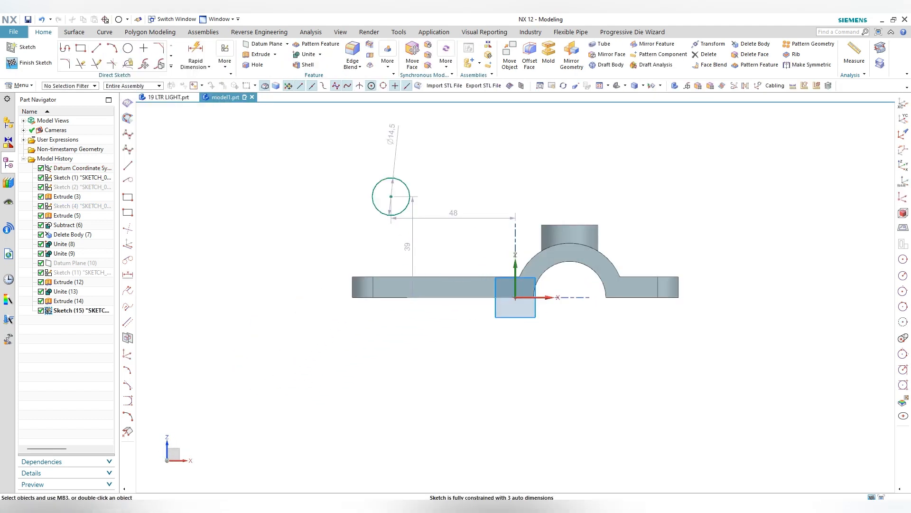
# Dimension the circle centre's height above the plate's bottom edge as 45 mm
pyautogui.click(195, 54)
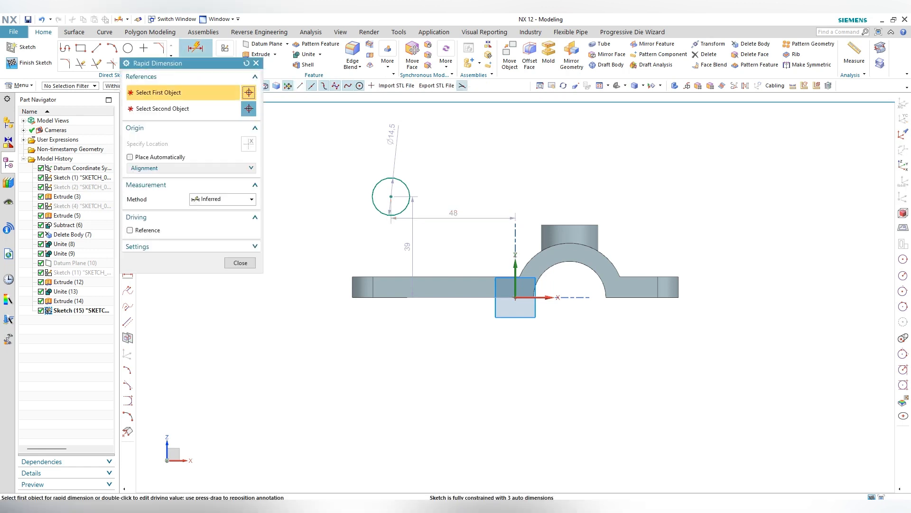
pyautogui.click(373, 196)
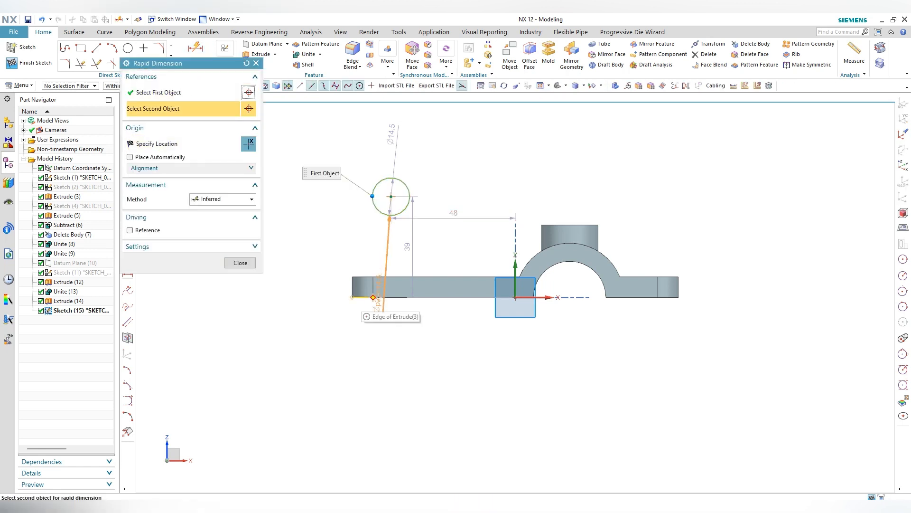
pyautogui.click(373, 298)
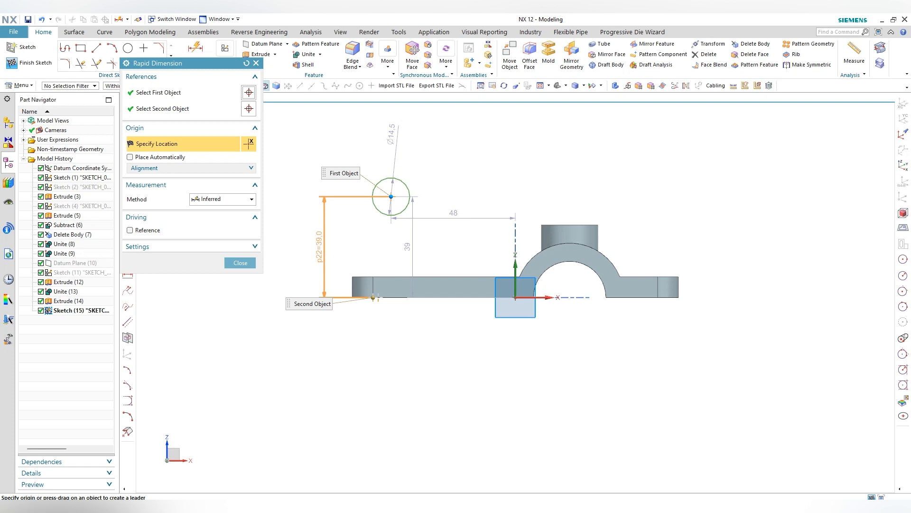
pyautogui.click(319, 246)
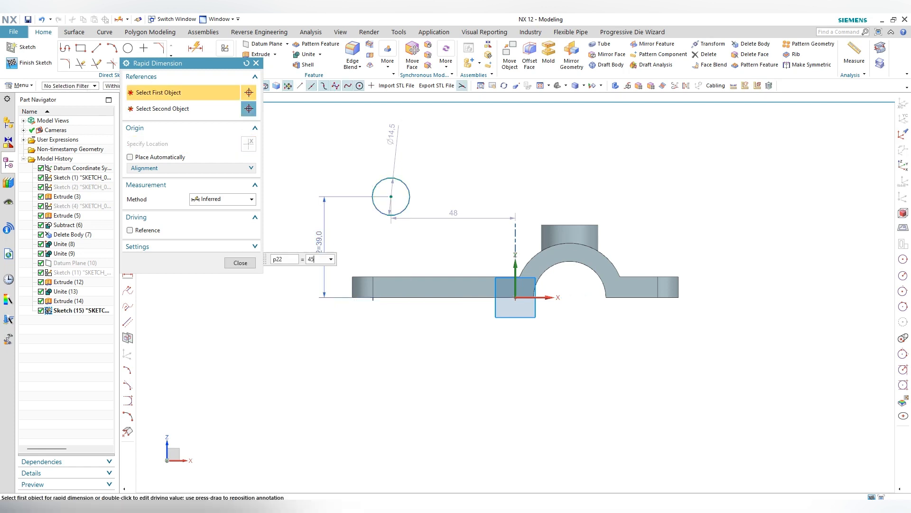
pyautogui.write('45')
pyautogui.press('Return')
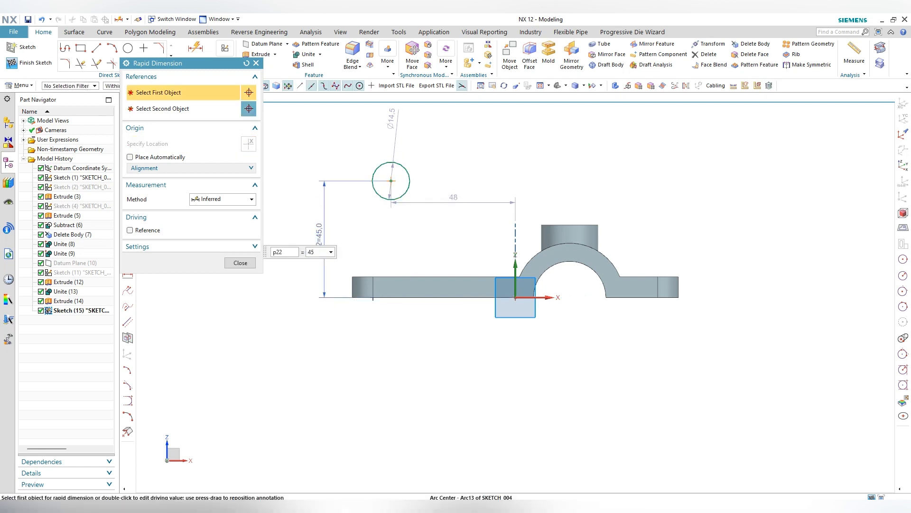
# Dimension the horizontal distance from the circle's centre to the arch's centre as 53 mm
pyautogui.click(391, 180)
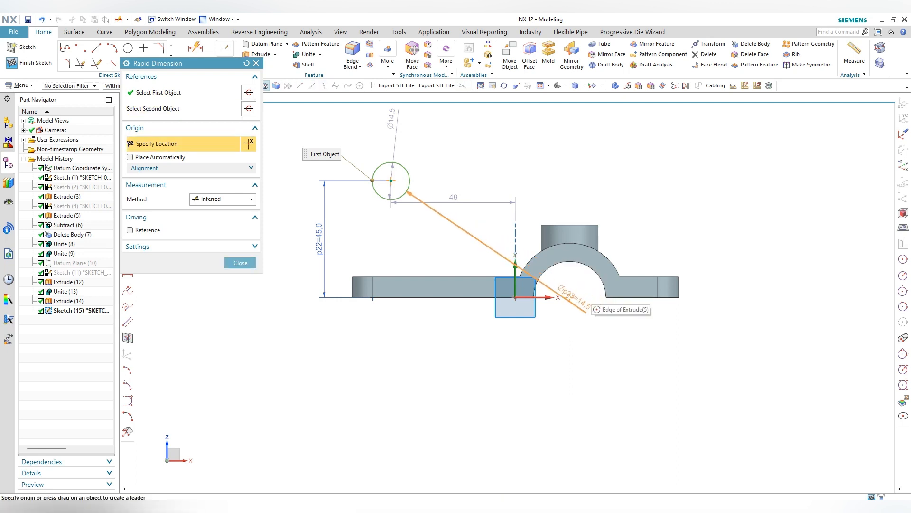
pyautogui.click(570, 297)
pyautogui.click(481, 338)
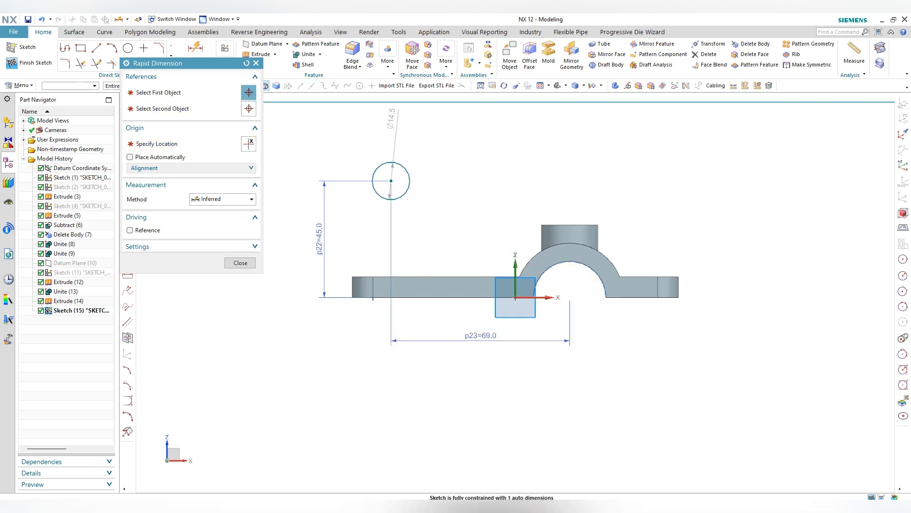
pyautogui.press('Return')
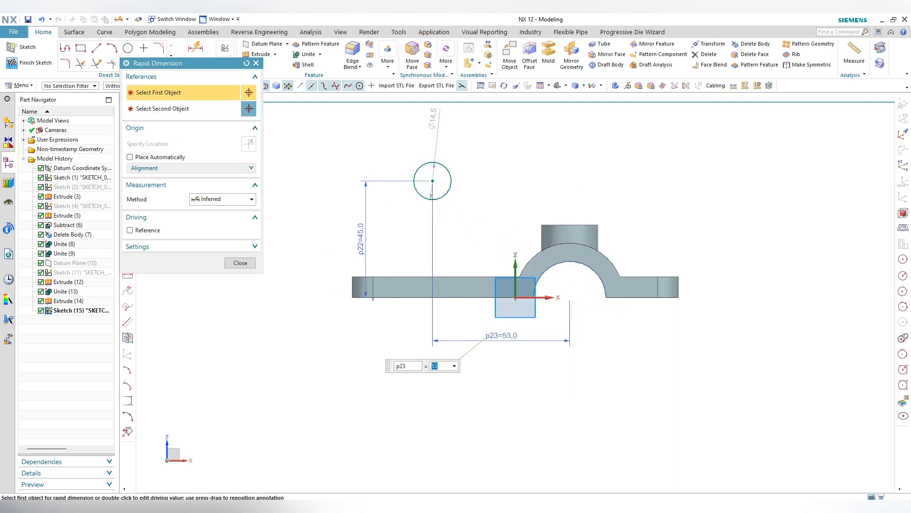
pyautogui.press('Escape')
pyautogui.moveTo(475, 214); pyautogui.dragTo(493, 223, button='middle')
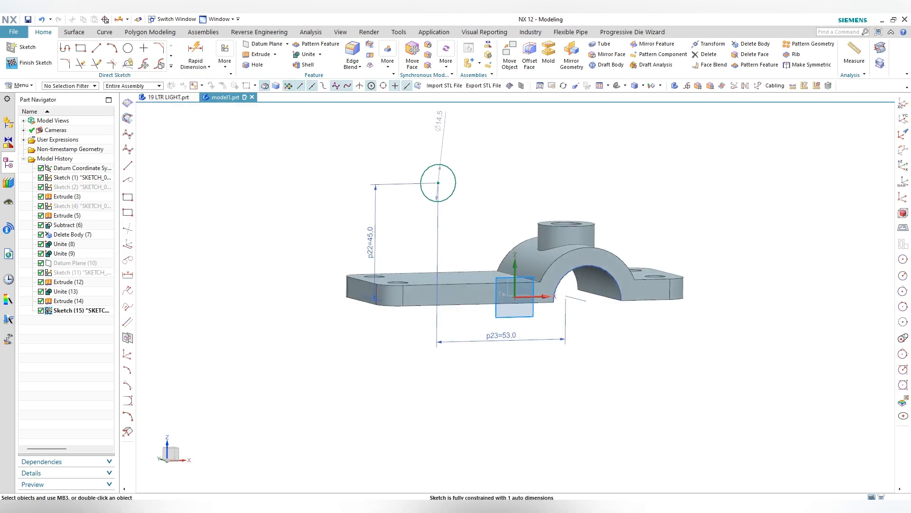
# Set the sketched circle's diameter to 28 mm
pyautogui.doubleClick(438, 126)
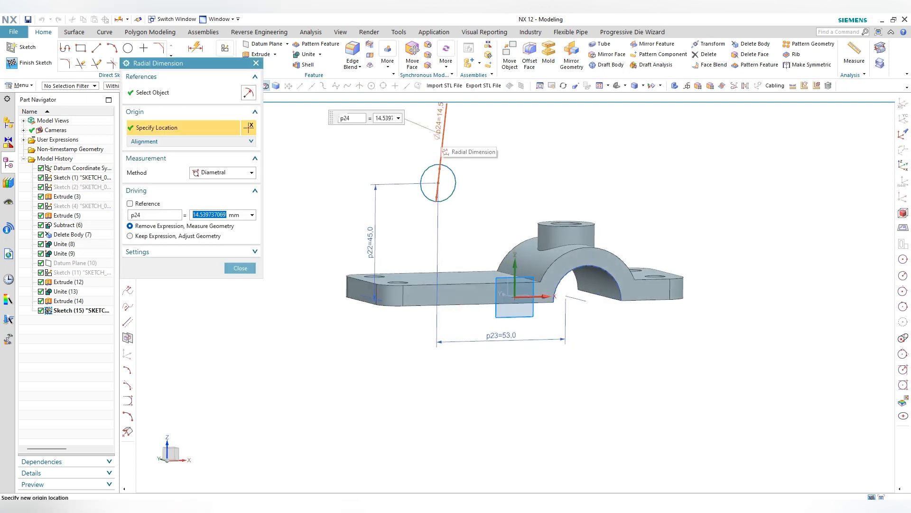
pyautogui.write('28')
pyautogui.press('Return')
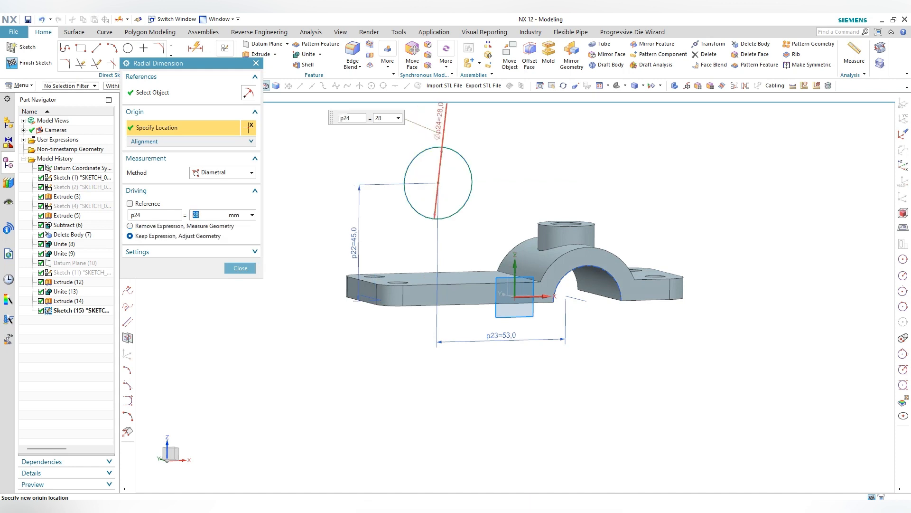
pyautogui.press('Escape')
# Draw a concentric 16 mm circle inside the 28 mm circle
pyautogui.click(127, 48)
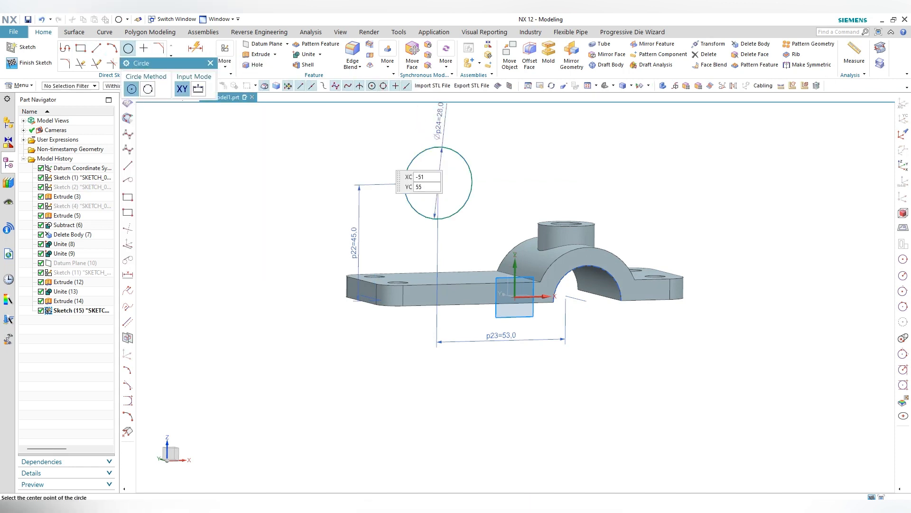
pyautogui.click(438, 182)
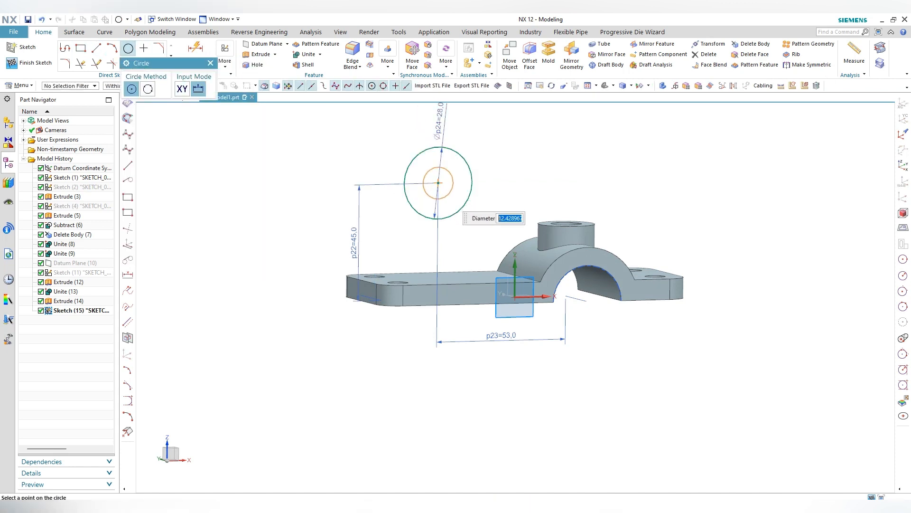
pyautogui.write('16')
pyautogui.press('Return')
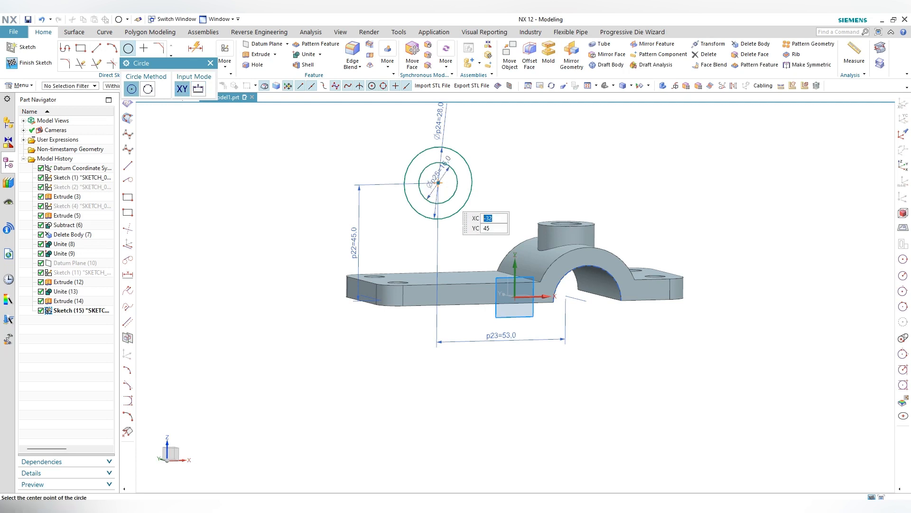
pyautogui.press('Escape')
# Extrude both concentric circles with a Symmetric Value of 56/2 mm and Boolean None to create a separate hollow tube
pyautogui.scroll(-4, 402, 312)
pyautogui.moveTo(428, 256); pyautogui.dragTo(469, 284, button='middle')
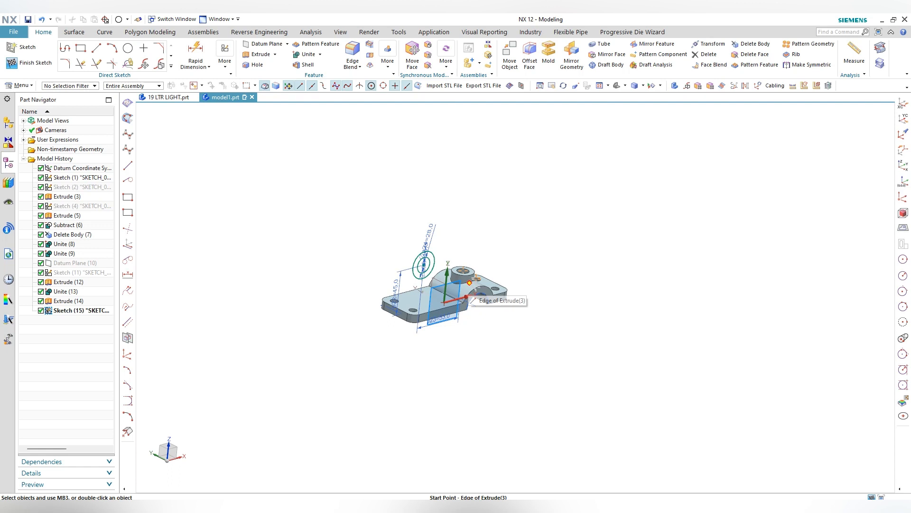
pyautogui.click(261, 55)
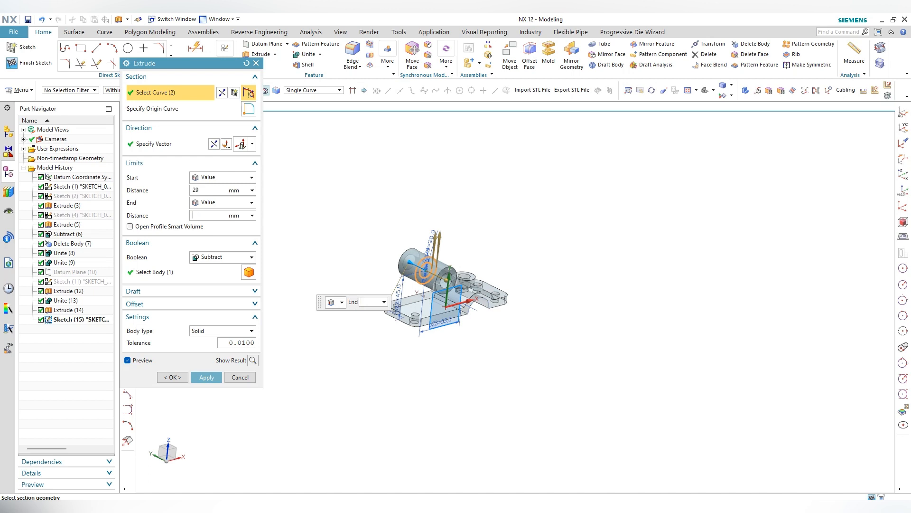
pyautogui.press('Return')
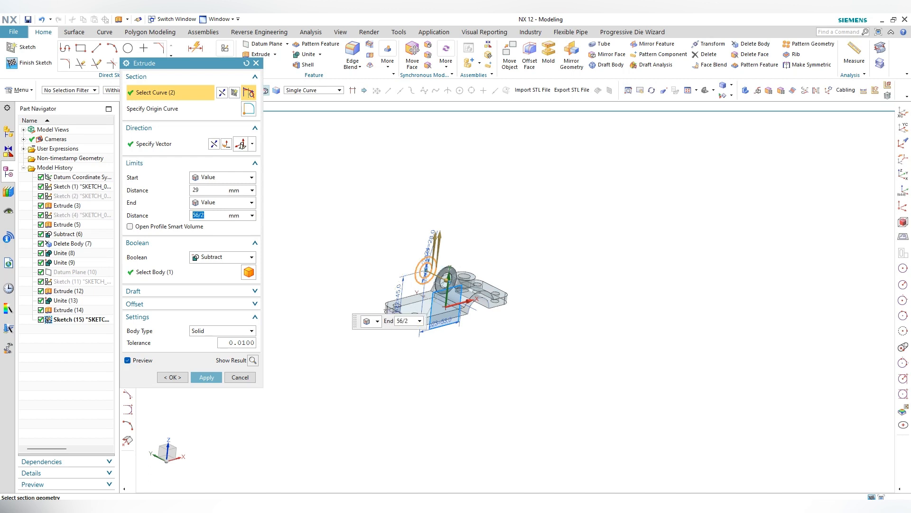
pyautogui.click(224, 177)
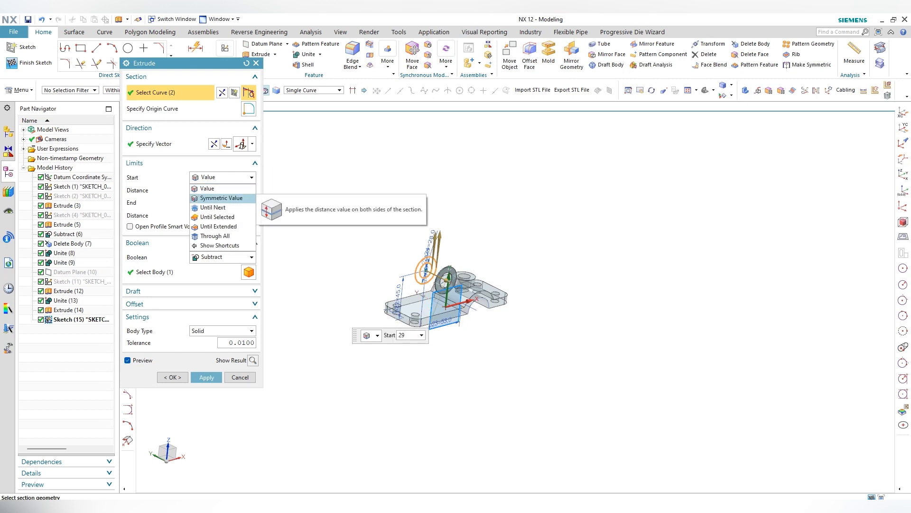
pyautogui.click(221, 197)
pyautogui.click(223, 232)
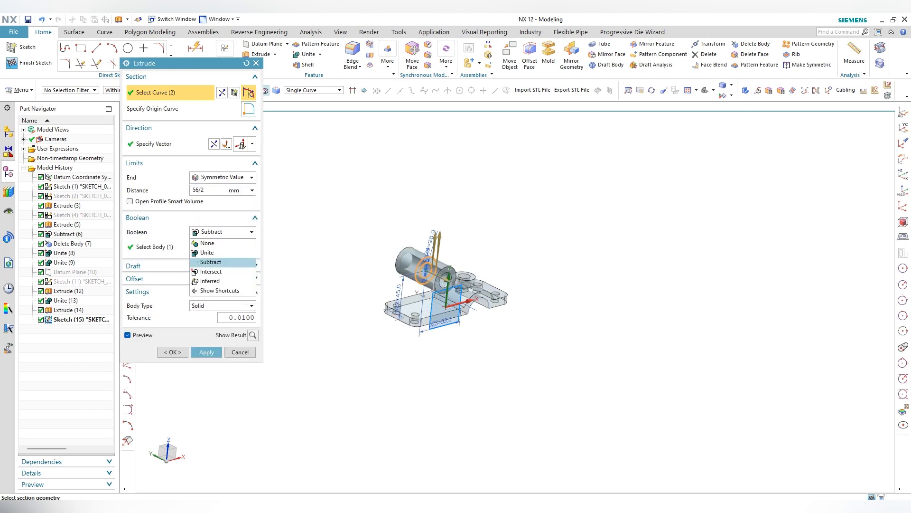
pyautogui.click(207, 243)
pyautogui.click(173, 336)
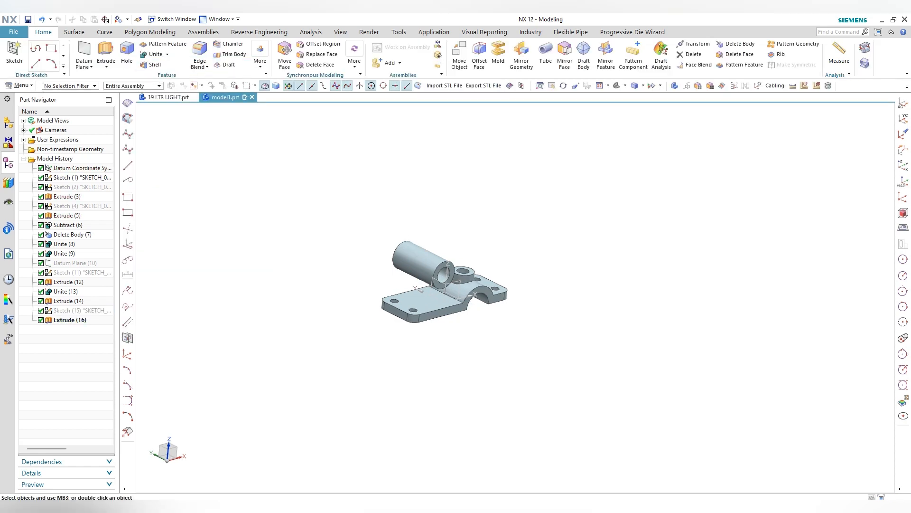
# Delete the Unite (8) and Unite (9) features from the model history
pyautogui.hotkey('ctrl', 'alt', 't')
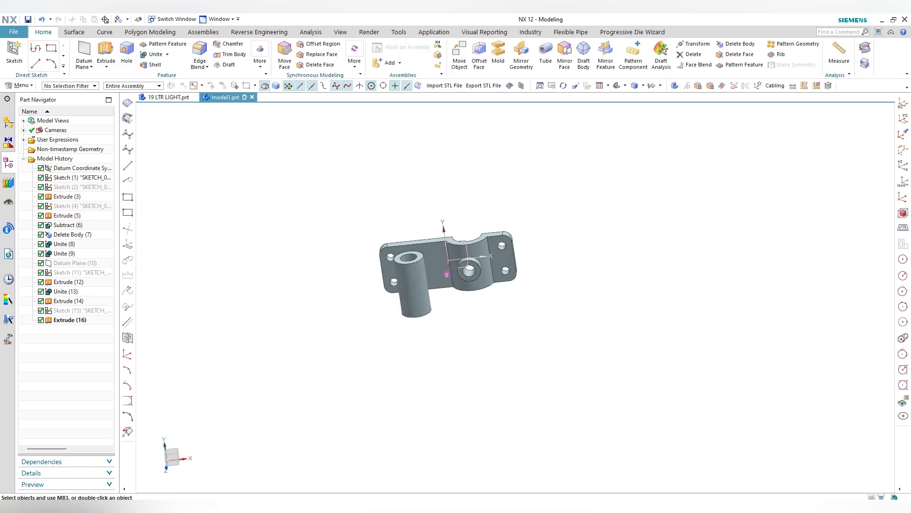
pyautogui.moveTo(510, 370); pyautogui.dragTo(504, 317, button='middle')
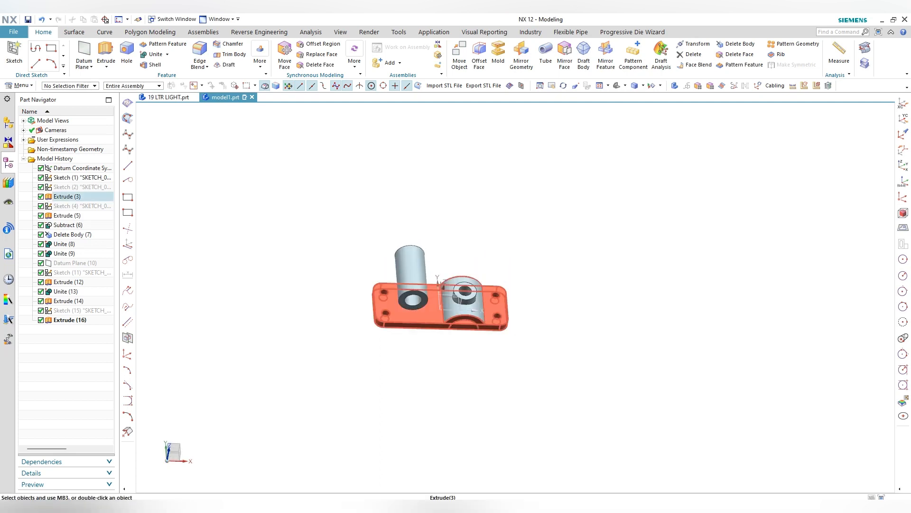
pyautogui.moveTo(504, 317); pyautogui.dragTo(555, 278, button='middle')
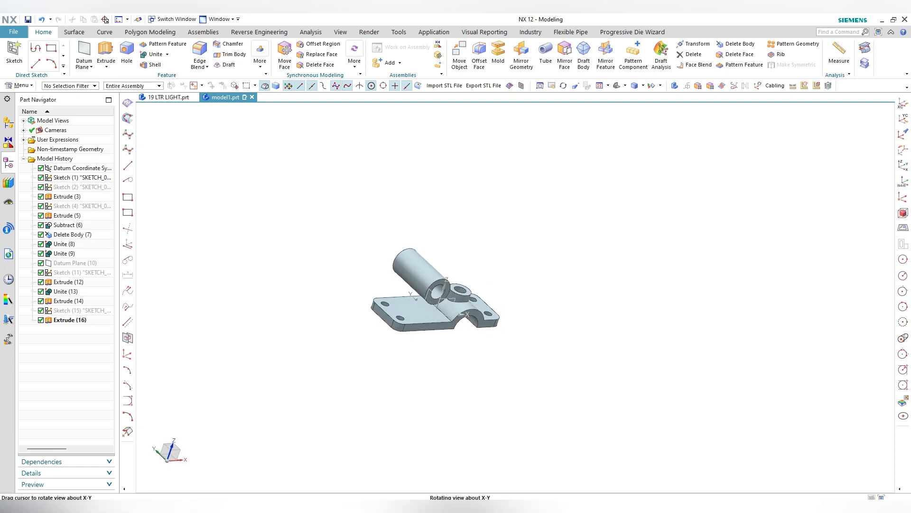
pyautogui.moveTo(471, 313); pyautogui.dragTo(470, 317, button='middle')
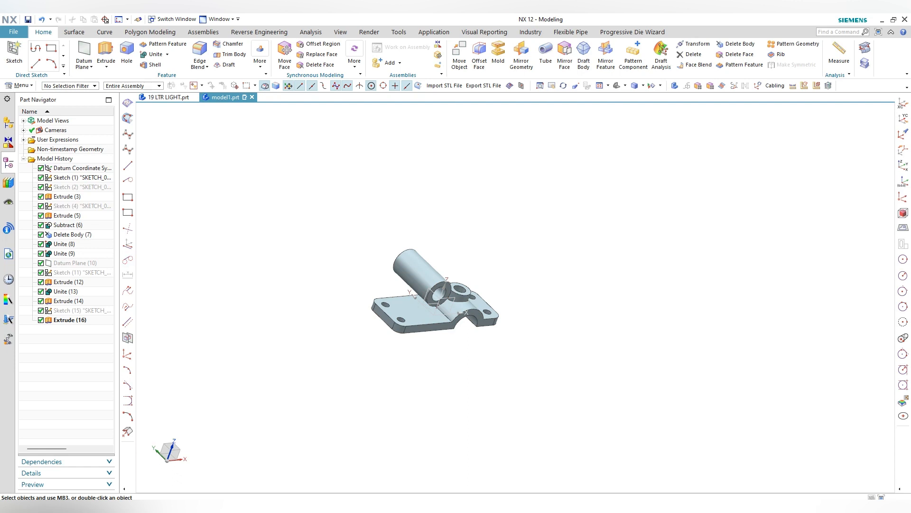
pyautogui.click(66, 244)
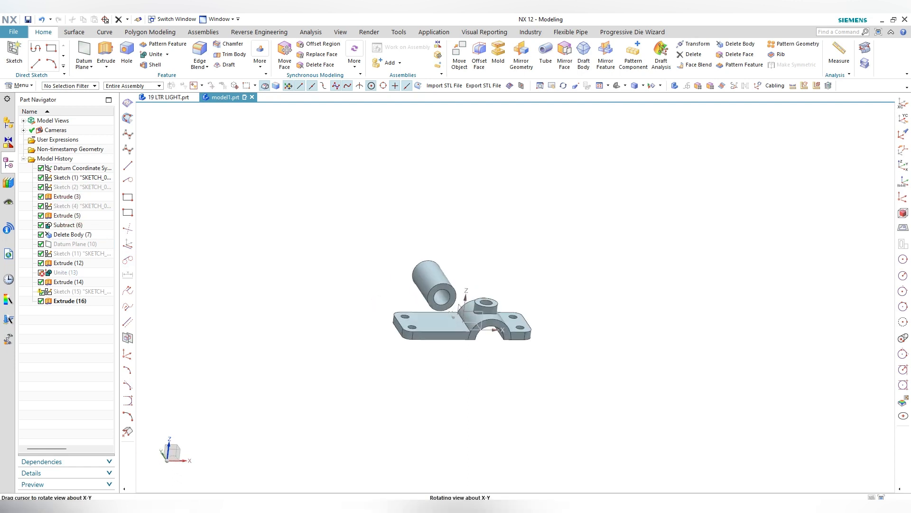
# Replace the half-ring arch's front end face with the tube's front end face using Replace Face, at 0 mm offset
pyautogui.moveTo(532, 294); pyautogui.dragTo(532, 303, button='middle')
pyautogui.scroll(-2, 530, 302)
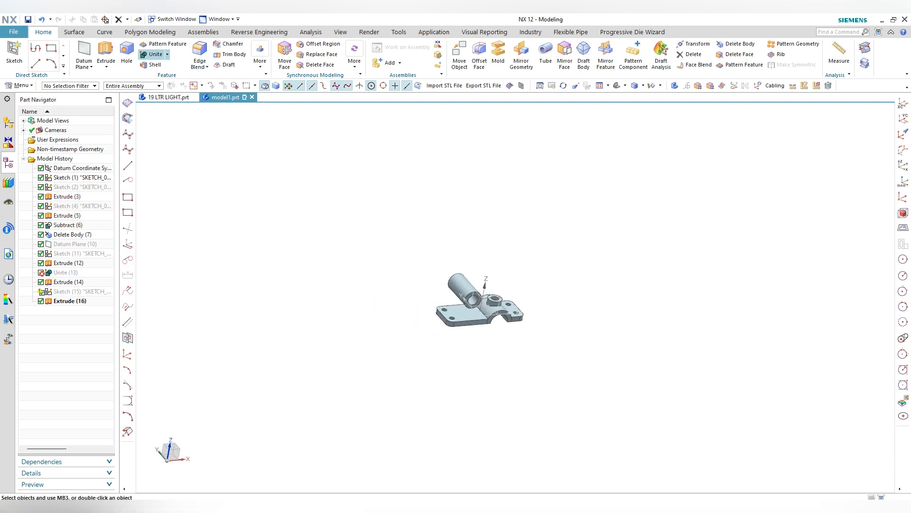
pyautogui.click(322, 54)
pyautogui.scroll(5, 410, 298)
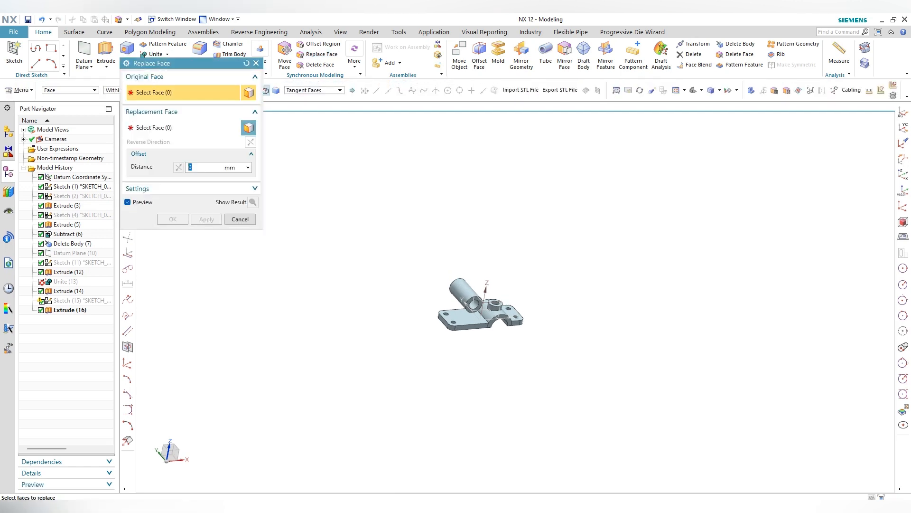
pyautogui.scroll(1, 495, 324)
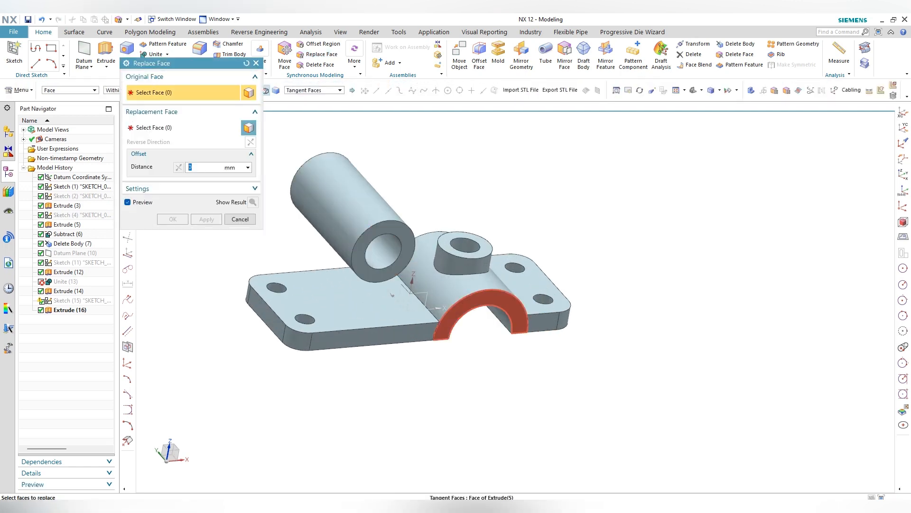
pyautogui.click(494, 298)
pyautogui.middleClick(493, 297)
pyautogui.click(395, 272)
pyautogui.middleClick(395, 272)
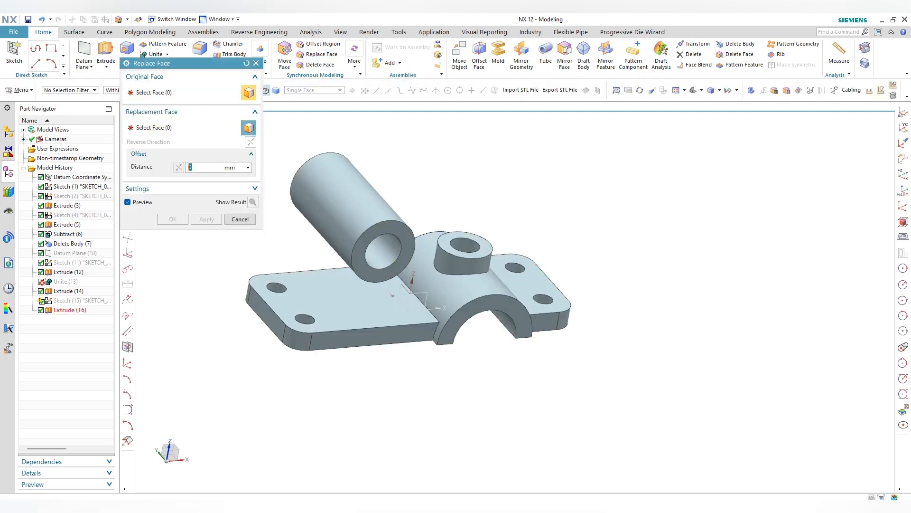
# Replace the arch's rear end face with the tube's rear end face using Replace Face, at 0 mm offset
pyautogui.moveTo(395, 271); pyautogui.dragTo(494, 285, button='middle')
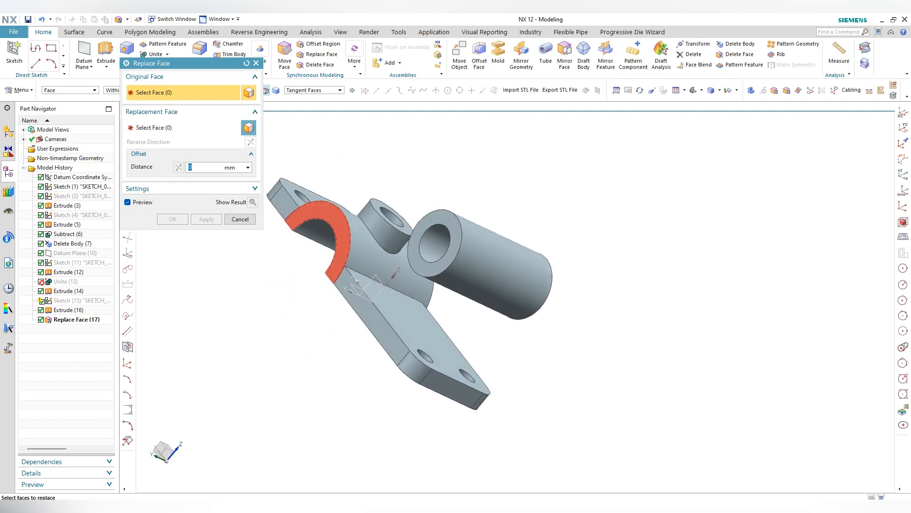
pyautogui.click(339, 229)
pyautogui.middleClick(339, 228)
pyautogui.click(418, 257)
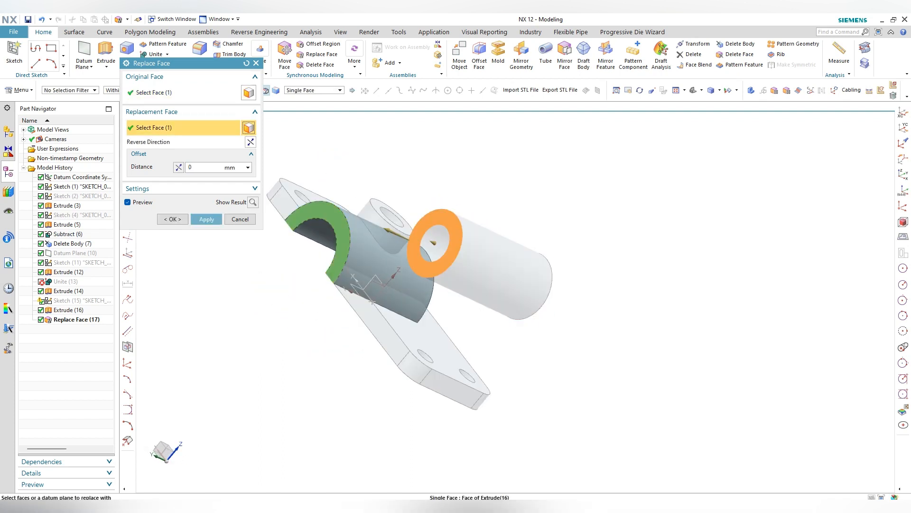
pyautogui.middleClick(418, 256)
pyautogui.press('Escape')
# Try to unite the short plate section with the arch, the long plate section and the boss in one Unite operation
pyautogui.moveTo(417, 256); pyautogui.dragTo(318, 280, button='middle')
pyautogui.moveTo(373, 322); pyautogui.dragTo(328, 317, button='middle')
pyautogui.scroll(-2, 361, 325)
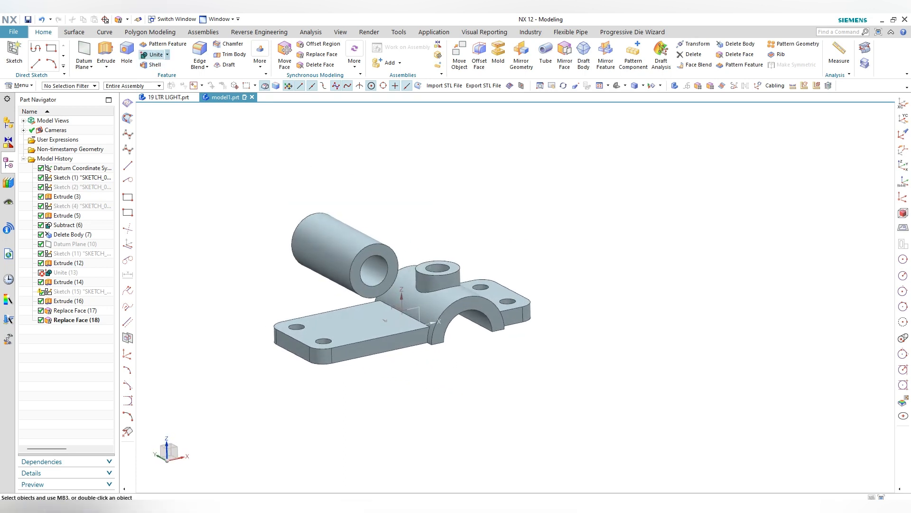
pyautogui.click(156, 54)
pyautogui.click(487, 293)
pyautogui.click(451, 304)
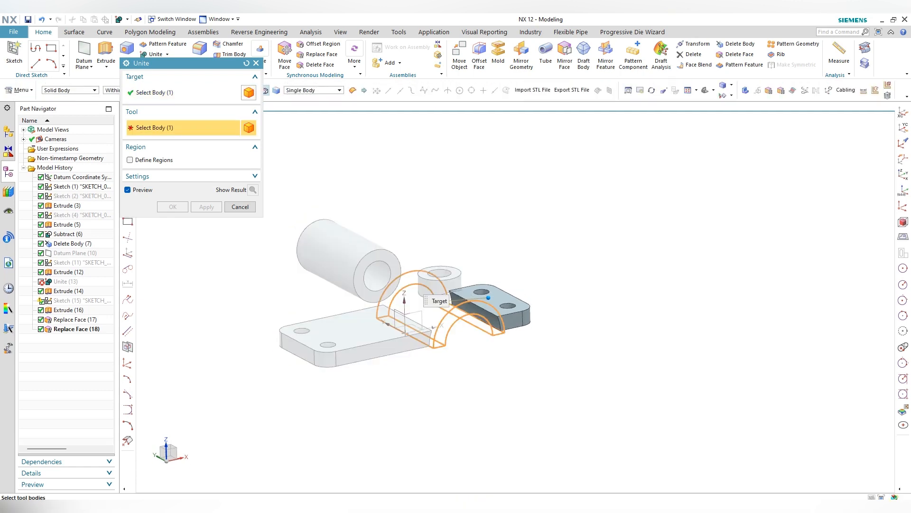
pyautogui.click(387, 324)
pyautogui.click(451, 280)
pyautogui.middleClick(451, 280)
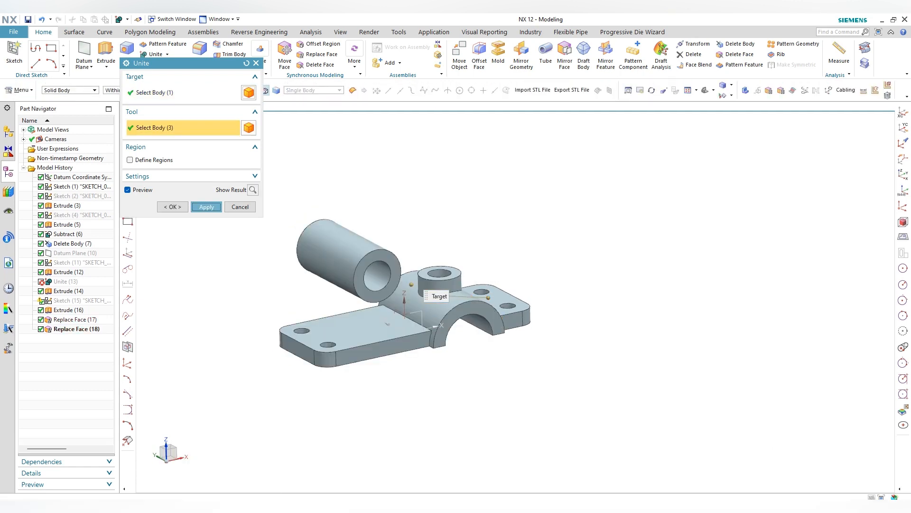
pyautogui.press('Return')
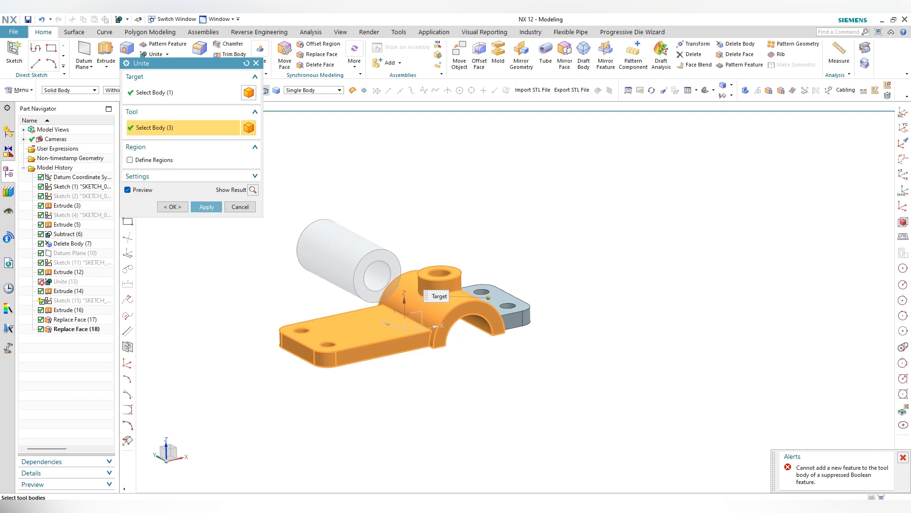
pyautogui.press('Escape')
# Unite the half-ring arch with the short plate section
pyautogui.click(154, 54)
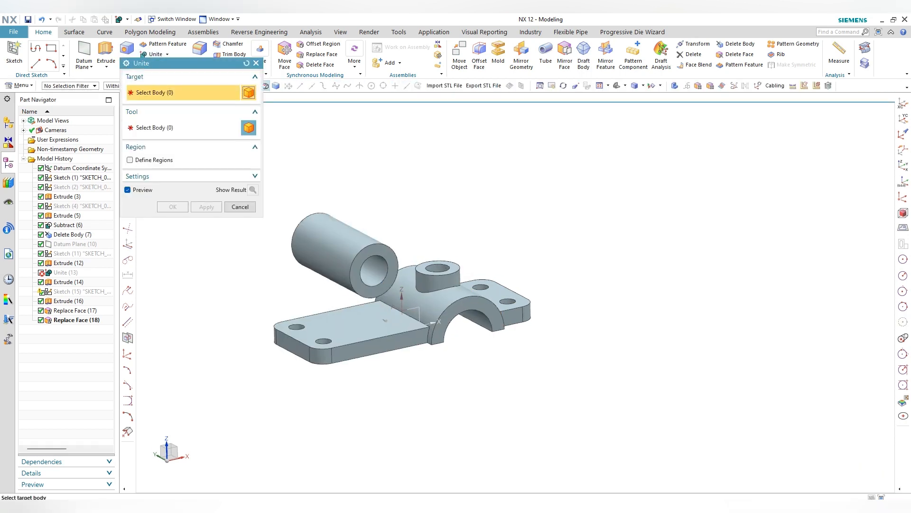
pyautogui.click(472, 312)
pyautogui.click(518, 314)
pyautogui.press('Return')
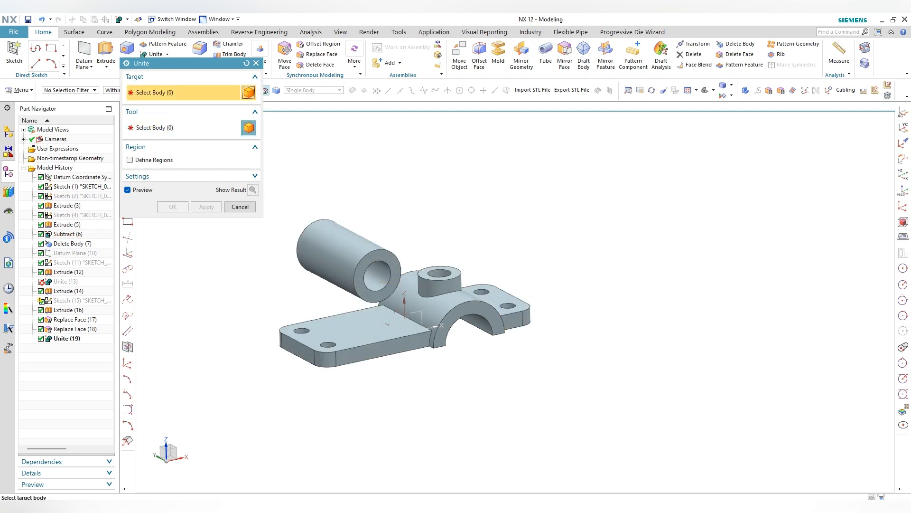
# Unite the boss and the long plate section with the arch and short plate section into one body
pyautogui.moveTo(455, 304); pyautogui.dragTo(432, 313, button='middle')
pyautogui.click(447, 285)
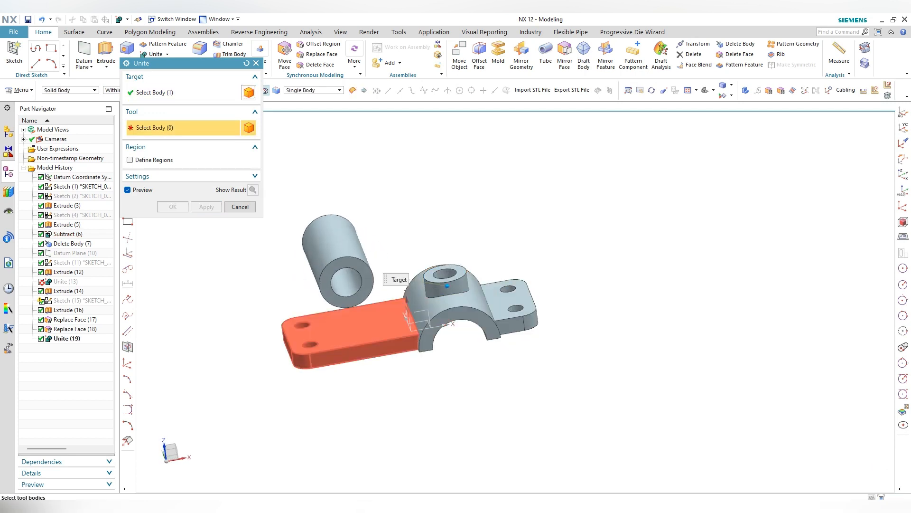
pyautogui.click(367, 351)
pyautogui.press('Return')
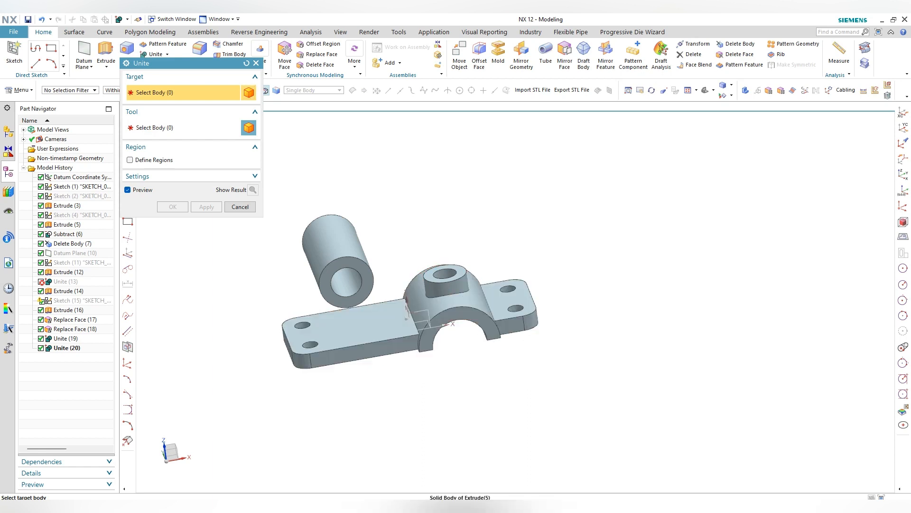
pyautogui.press('Return')
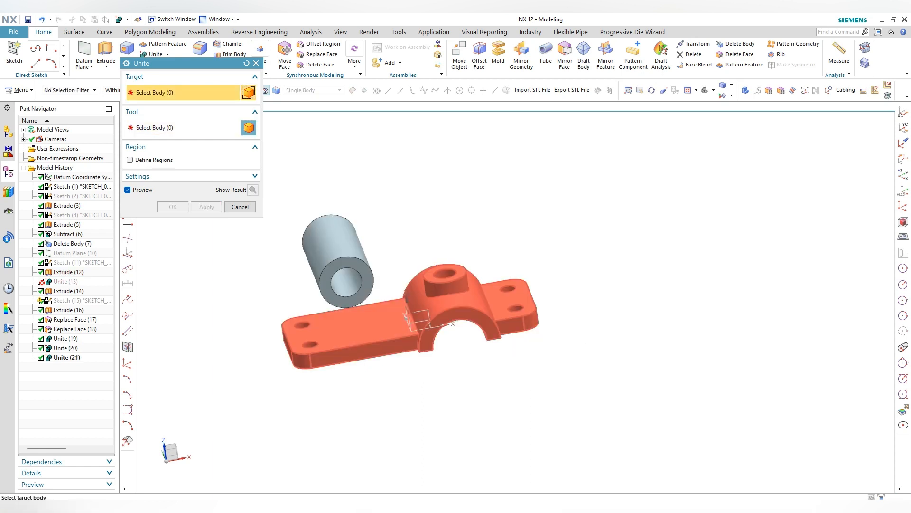
pyautogui.press('Escape')
# Start a sketch on the plate's front side face and draw a vertical line about 69 mm long down from the tube's outer edge, tangent to it
pyautogui.moveTo(427, 309); pyautogui.dragTo(465, 319, button='middle')
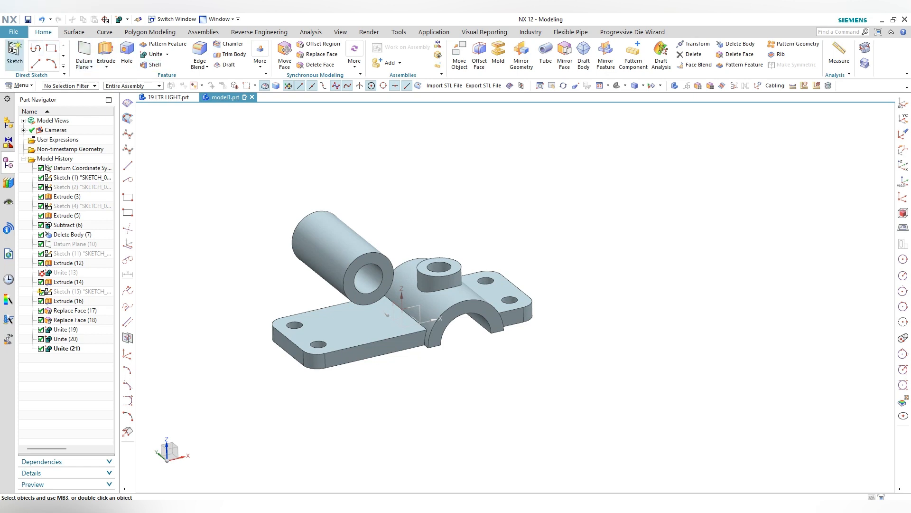
pyautogui.click(14, 54)
pyautogui.click(367, 351)
pyautogui.middleClick(368, 351)
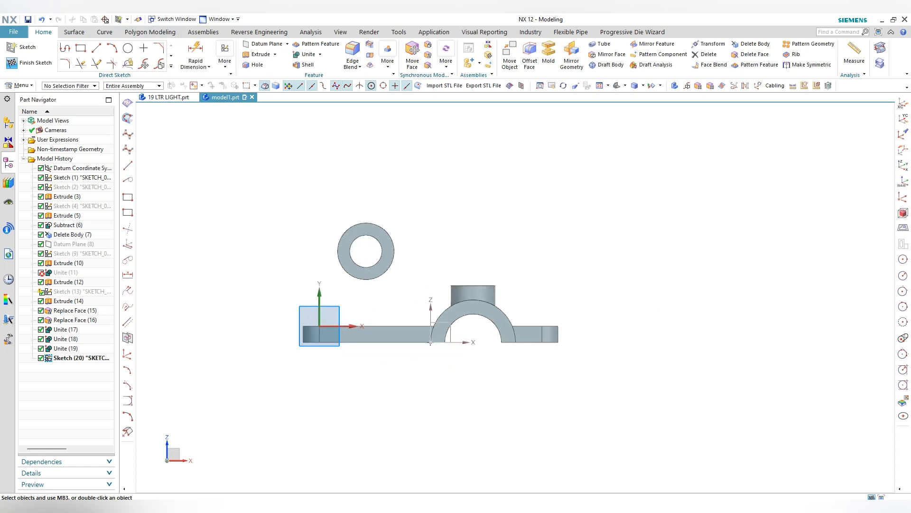
pyautogui.click(96, 48)
pyautogui.click(336, 251)
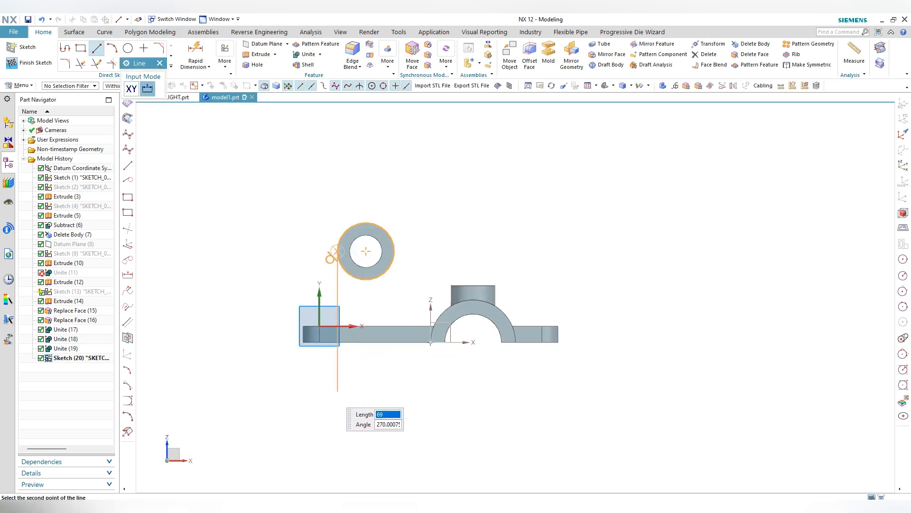
pyautogui.click(337, 392)
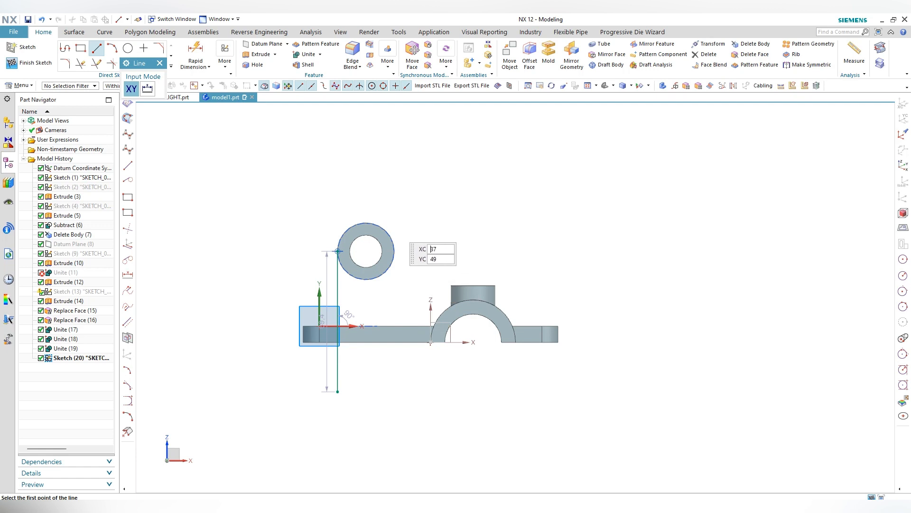
# Draw a sloping line about 86 mm long, tangent to the tube's upper outer edge and the arch's outer edge
pyautogui.click(376, 225)
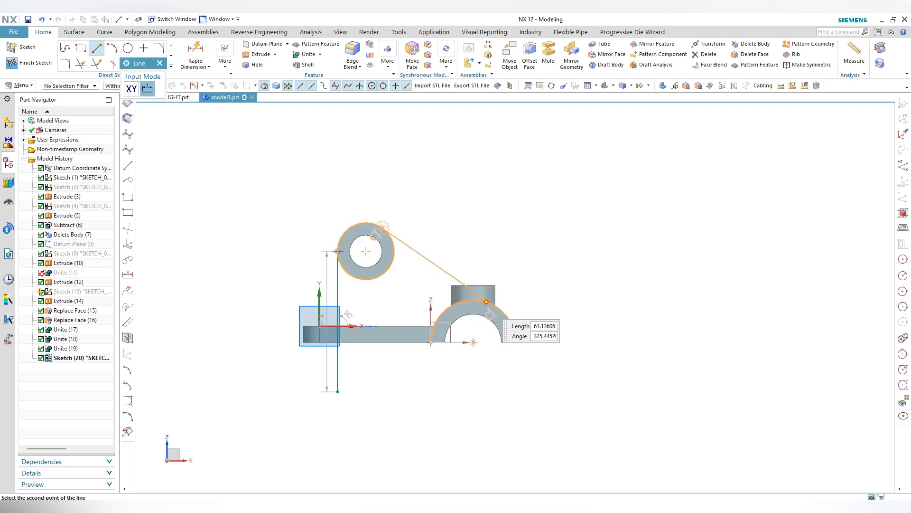
pyautogui.click(526, 326)
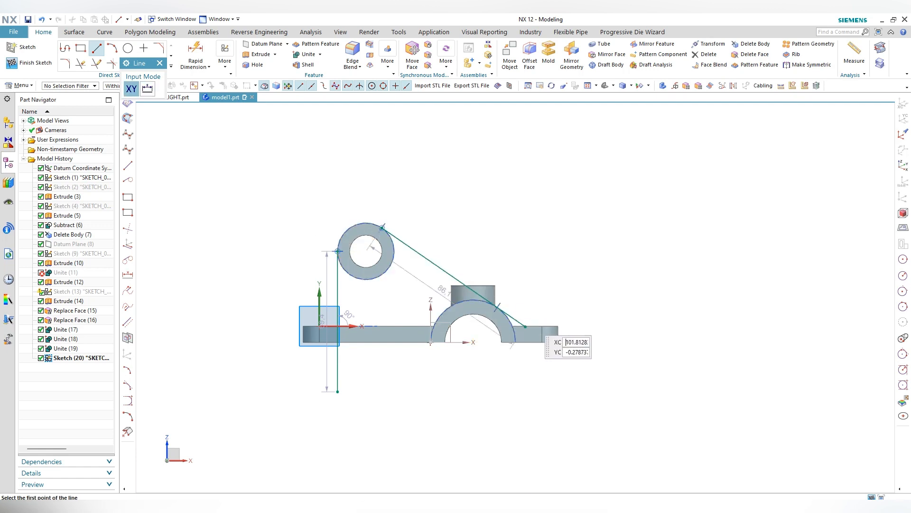
pyautogui.press('Escape')
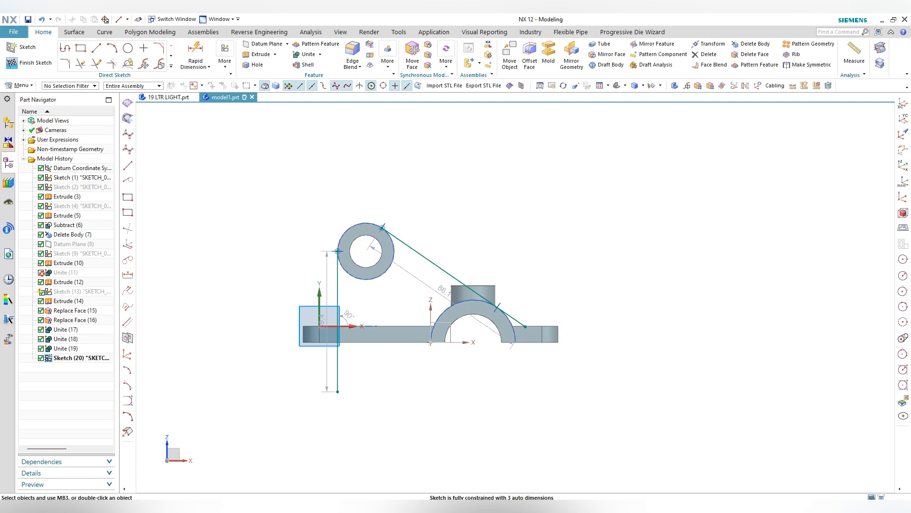
# Project the arch's outer edge, the long plate section's top edge and the tube's outer edge into the sketch
pyautogui.click(171, 66)
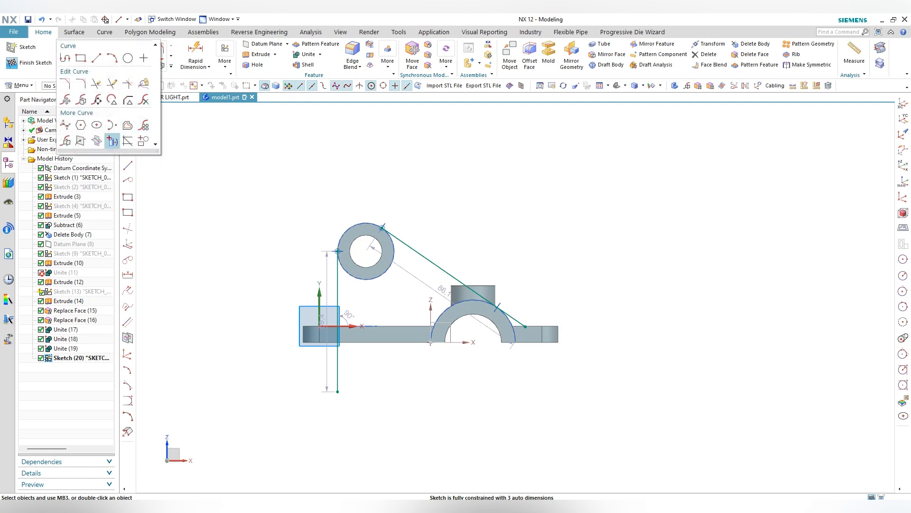
pyautogui.click(112, 141)
pyautogui.click(442, 312)
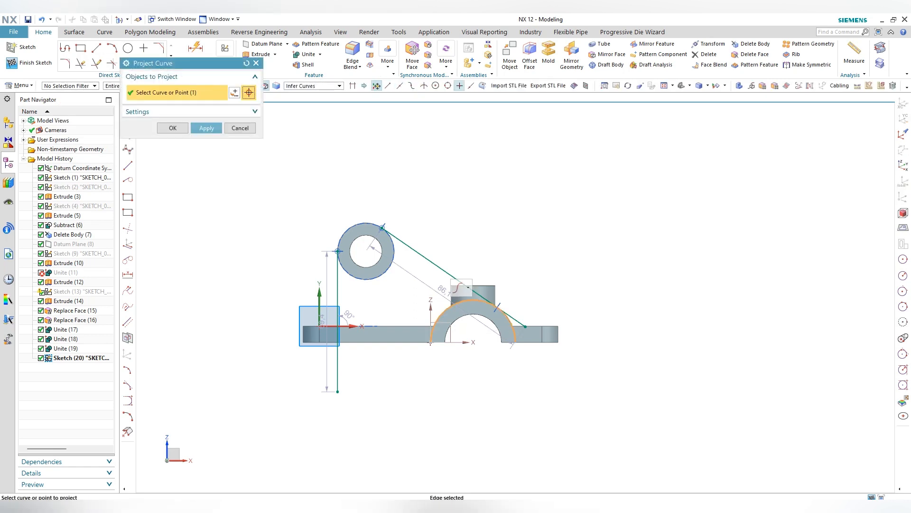
pyautogui.click(406, 325)
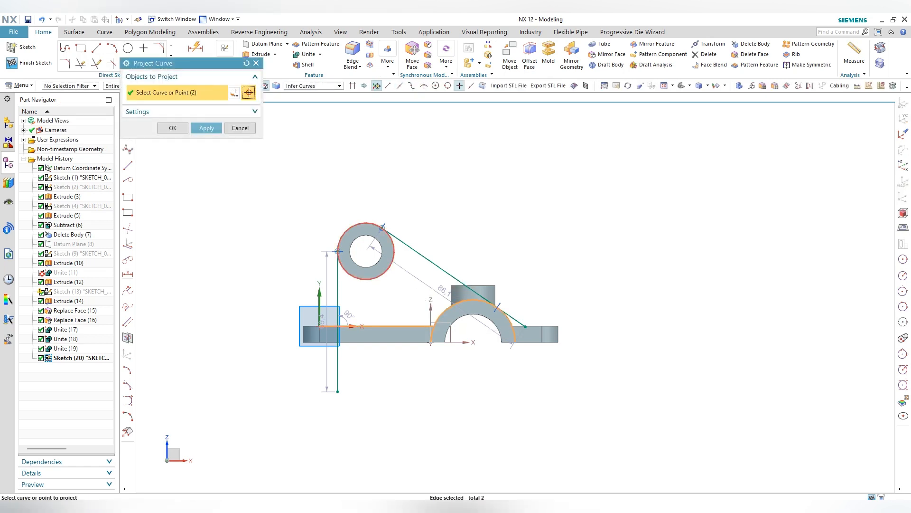
pyautogui.click(390, 266)
pyautogui.click(172, 128)
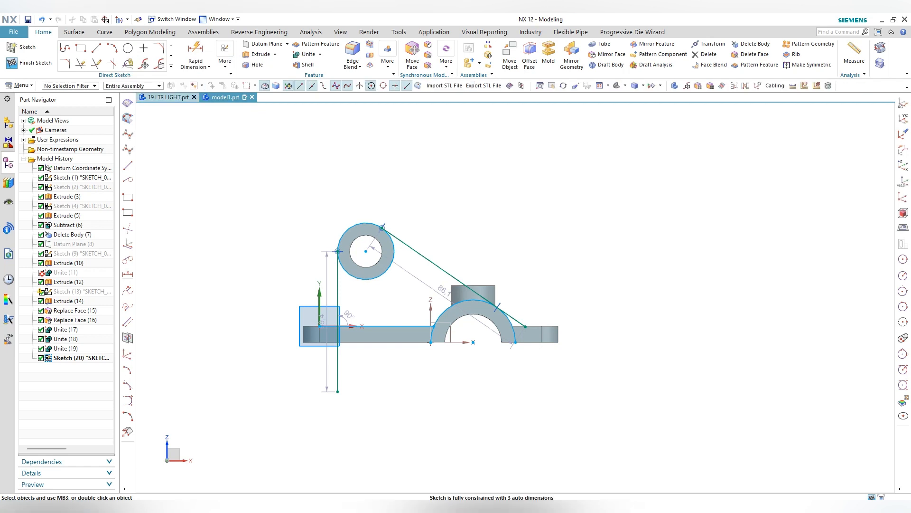
# Trim the line ends extending below the plate's top edge and past the arch tangent point to form the web profile
pyautogui.click(81, 63)
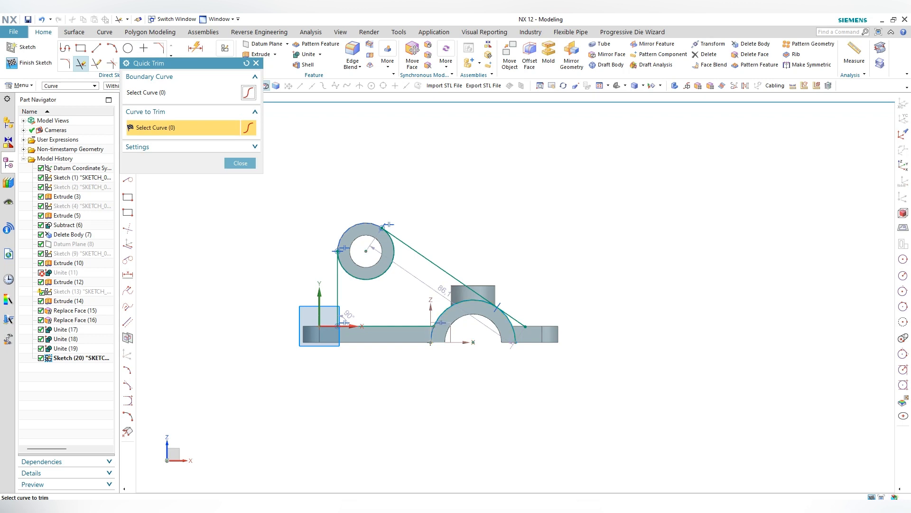
pyautogui.click(511, 316)
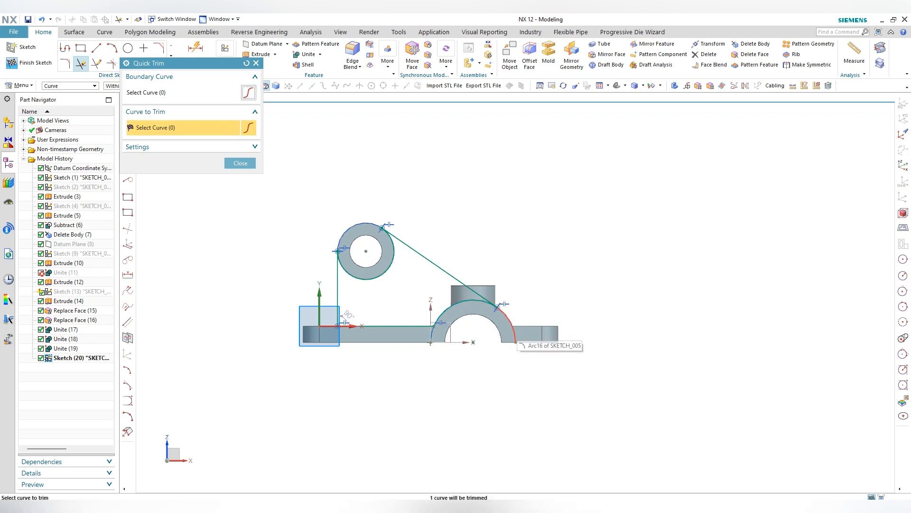
pyautogui.press('Escape')
# Extrude the web profile 7 mm inward from the plate's front side with Boolean None, and hide its sketch
pyautogui.moveTo(516, 341); pyautogui.dragTo(493, 344, button='middle')
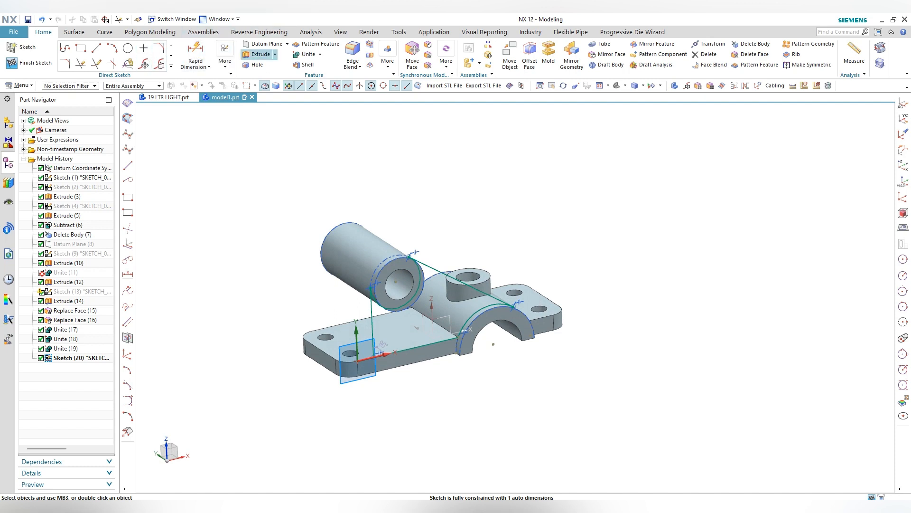
pyautogui.click(261, 54)
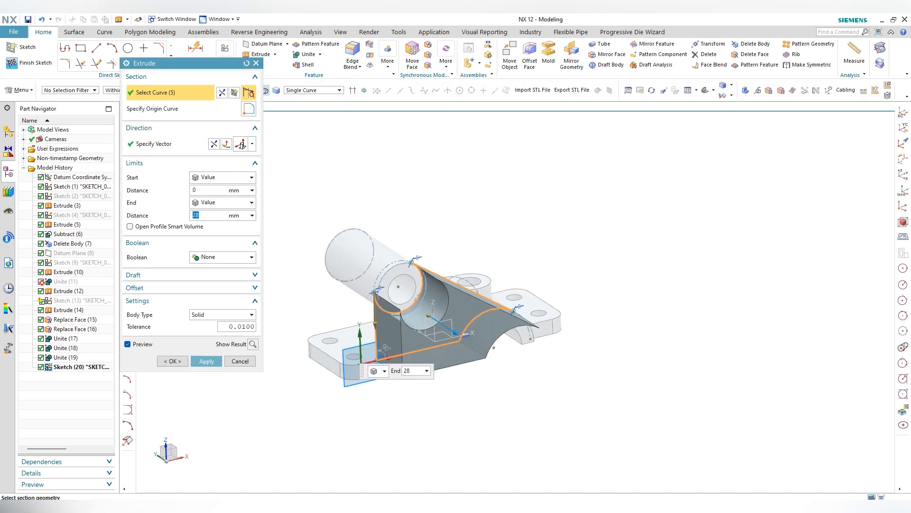
pyautogui.write('7')
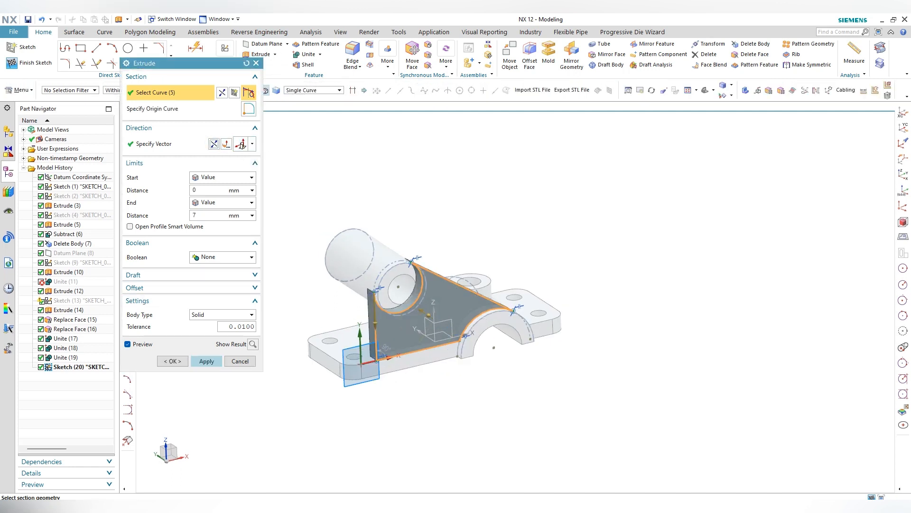
pyautogui.click(207, 361)
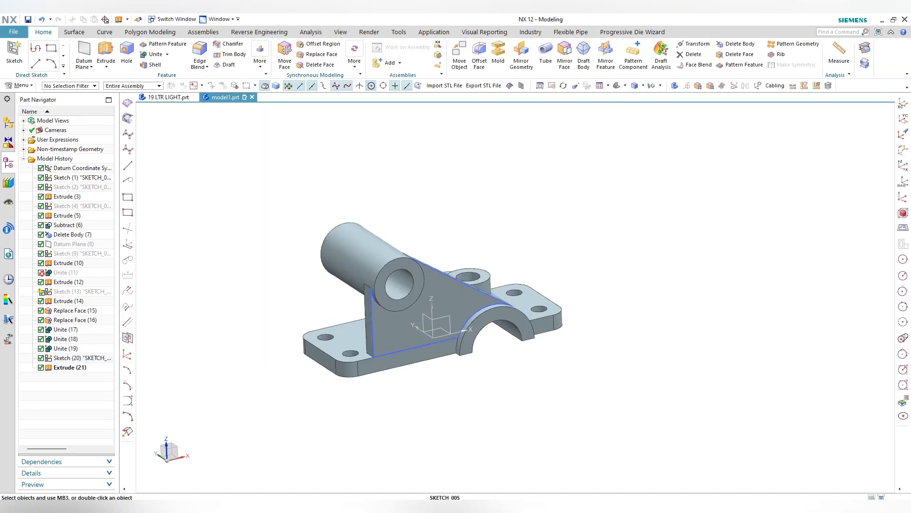
pyautogui.click(446, 274)
pyautogui.hotkey('ctrl', 'b')
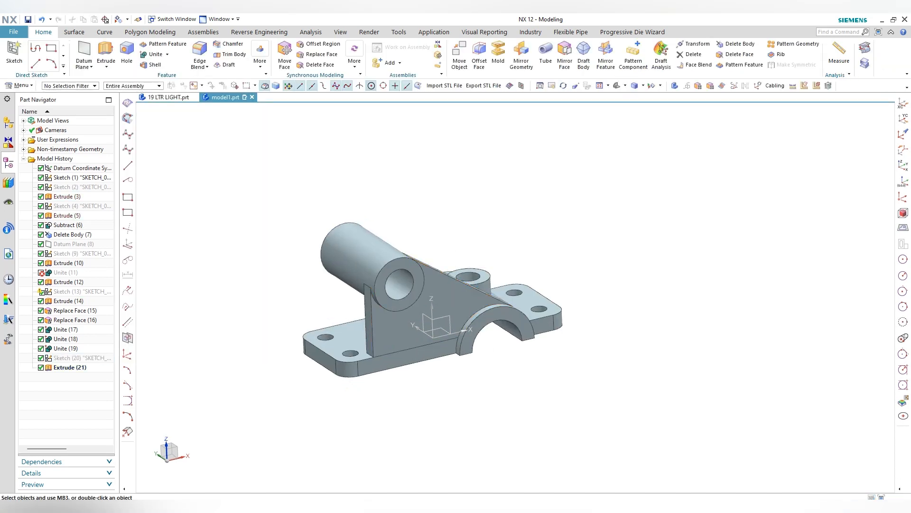
pyautogui.click(521, 56)
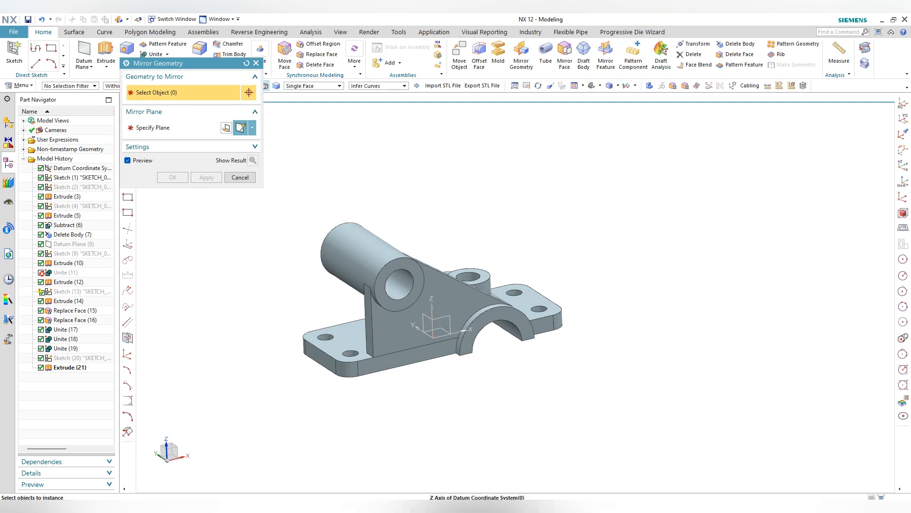
pyautogui.click(432, 309)
pyautogui.press('Escape')
# Mirror the front web body across the datum coordinate system's XZ plane to the opposite side of the plate
pyautogui.click(522, 56)
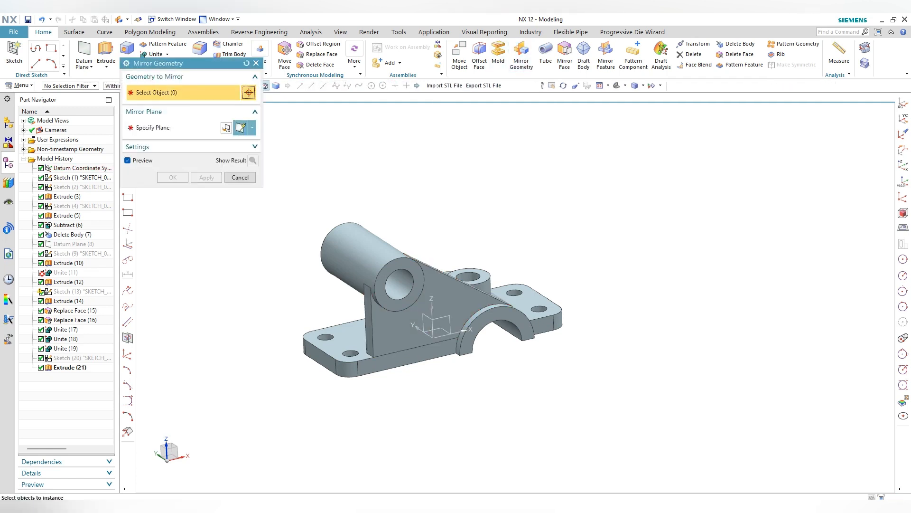
pyautogui.click(438, 298)
pyautogui.click(173, 128)
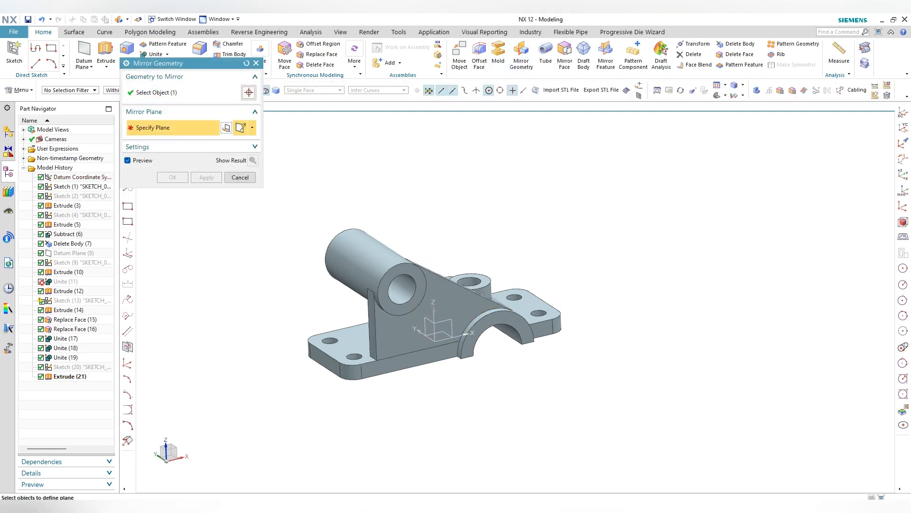
pyautogui.click(411, 365)
pyautogui.press('Escape')
pyautogui.click(444, 328)
pyautogui.press('Return')
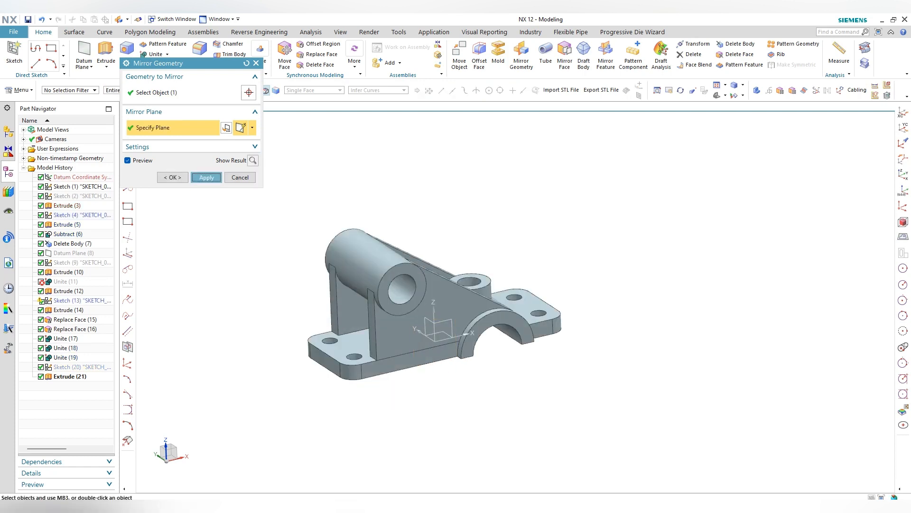
# Unite the front web with the tube, the mirrored web and the base plate into one solid body
pyautogui.moveTo(427, 285)
pyautogui.mouseDown(button='middle')
pyautogui.moveTo(430, 323)
pyautogui.moveTo(425, 280)
pyautogui.mouseUp(button='middle')
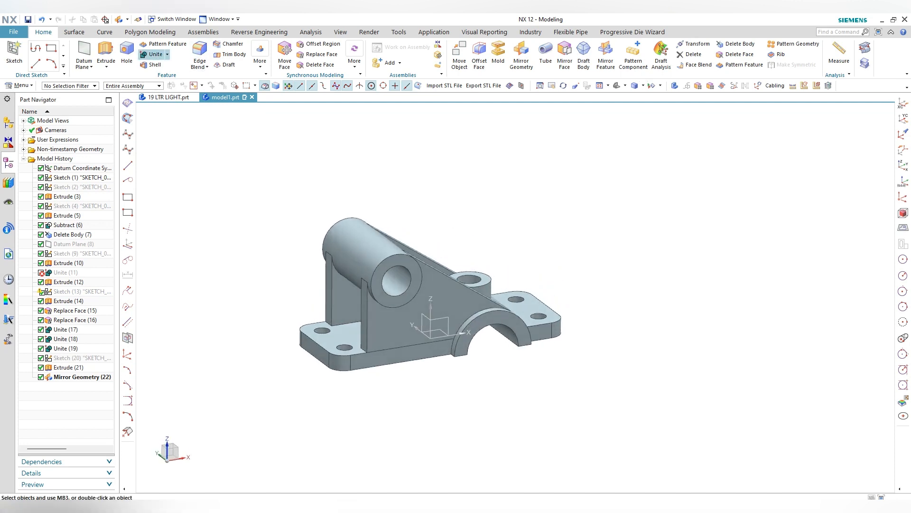
pyautogui.click(153, 54)
pyautogui.click(368, 319)
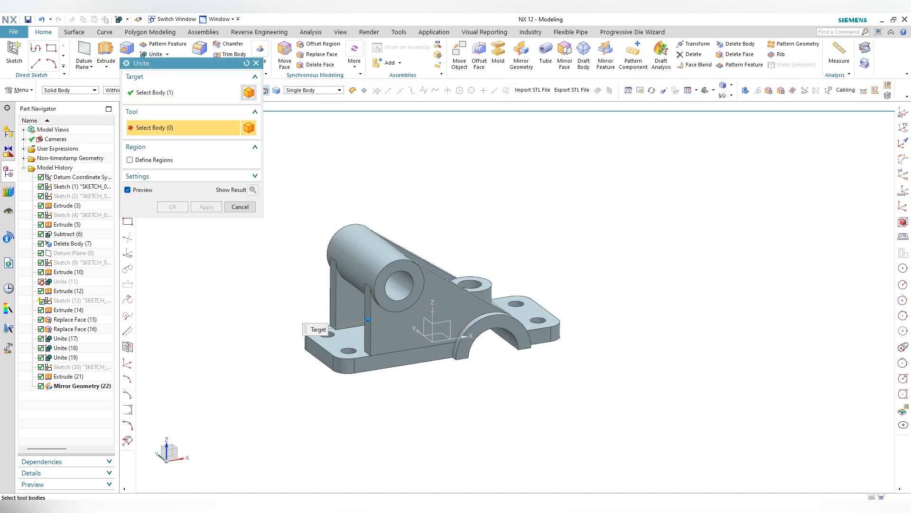
pyautogui.click(373, 252)
pyautogui.click(334, 299)
pyautogui.click(361, 340)
pyautogui.middleClick(365, 340)
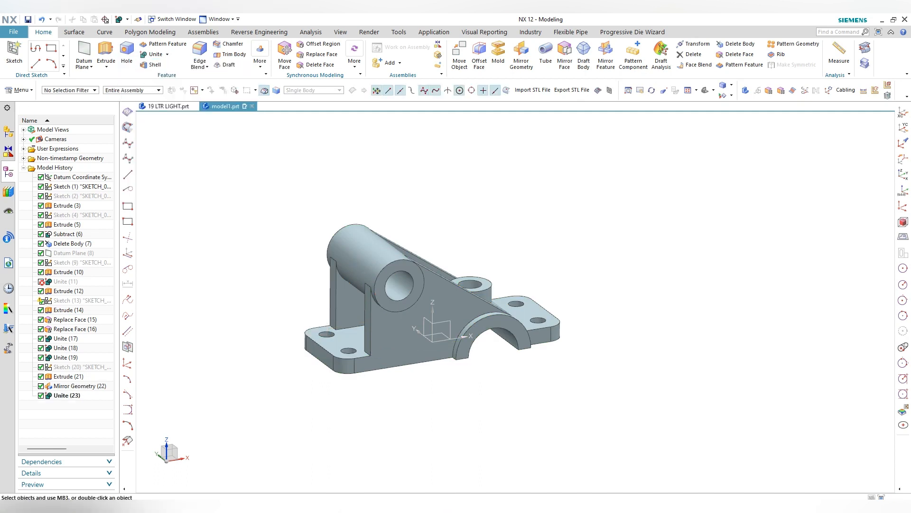
# Set the display color of the whole bracket body to Strong Orange (ID 77)
pyautogui.moveTo(432, 295); pyautogui.dragTo(458, 318, button='middle')
pyautogui.press('End')
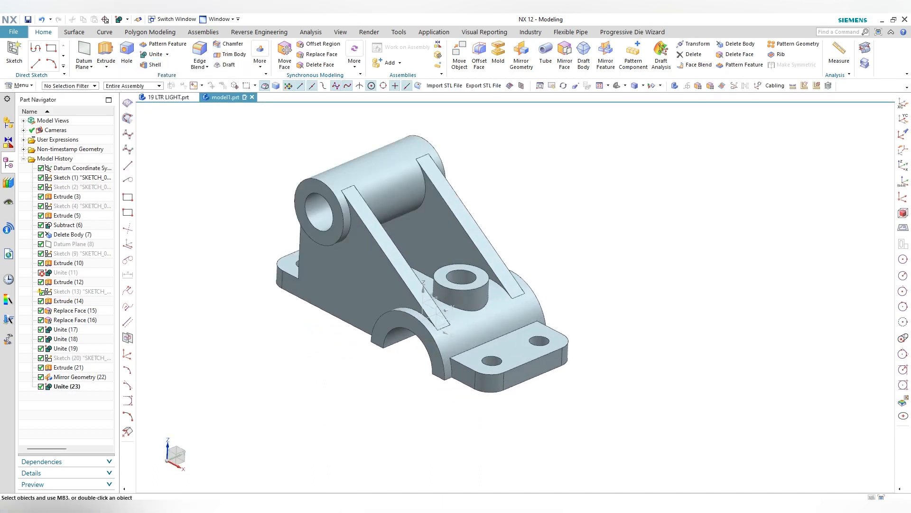
pyautogui.hotkey('ctrl', 'j')
pyautogui.click(394, 257)
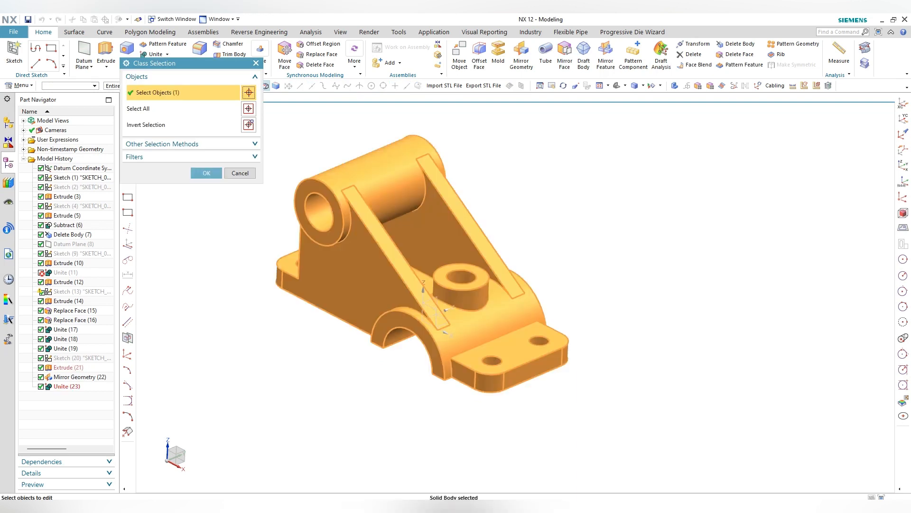
pyautogui.press('Return')
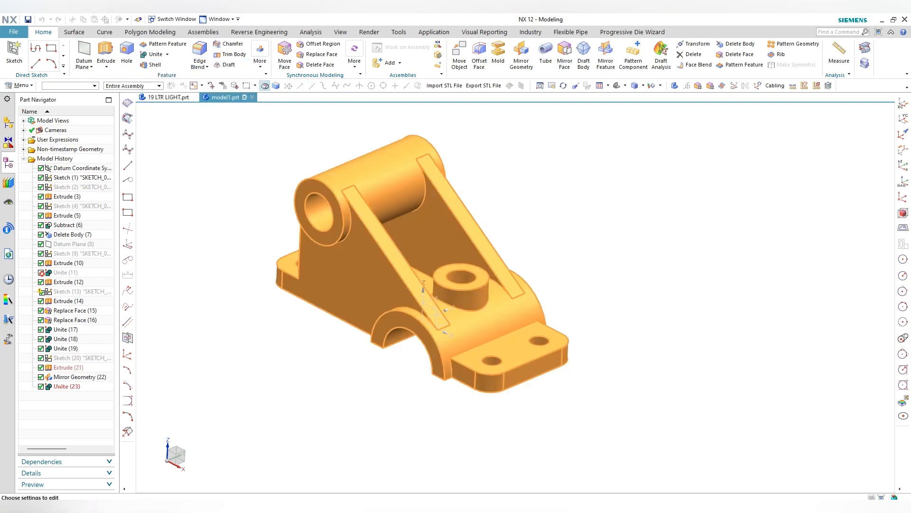
pyautogui.click(234, 119)
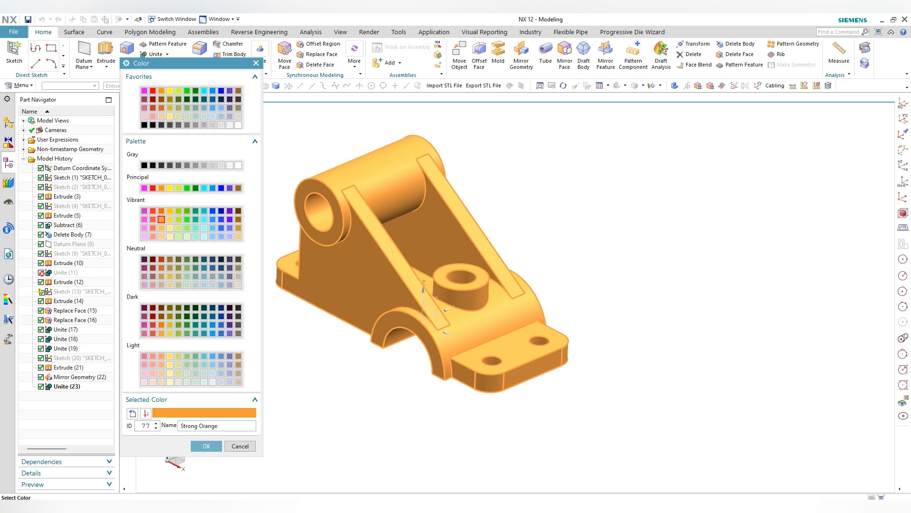
pyautogui.press('Return')
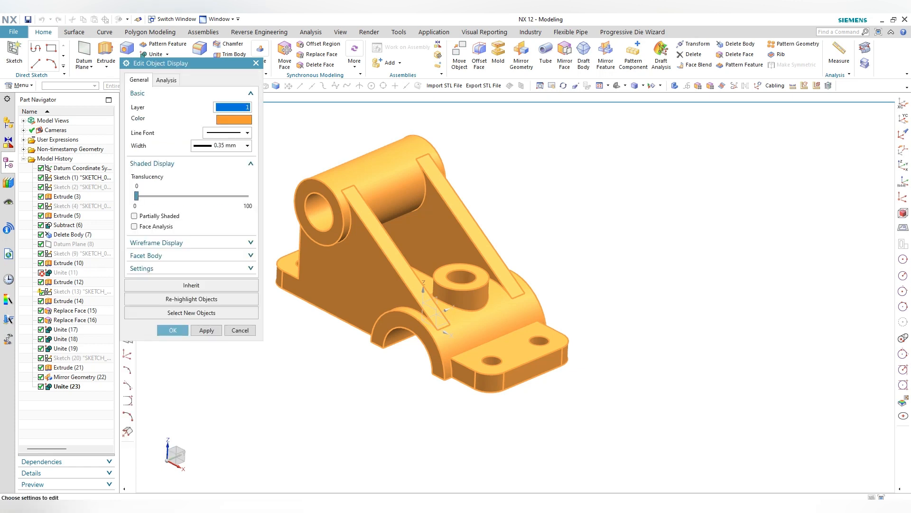
pyautogui.click(206, 330)
pyautogui.click(239, 330)
# Start a new Extrude on the bracket model
pyautogui.moveTo(427, 332); pyautogui.dragTo(448, 323, button='middle')
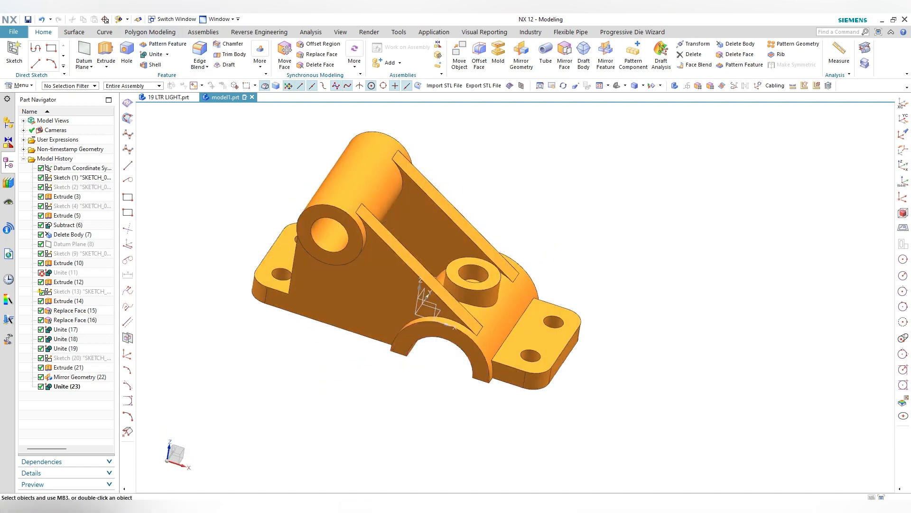
pyautogui.press('x')
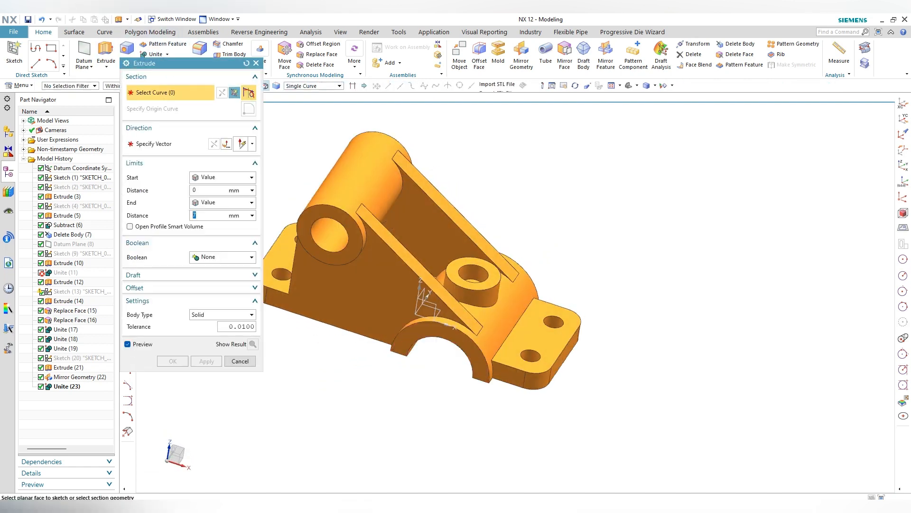